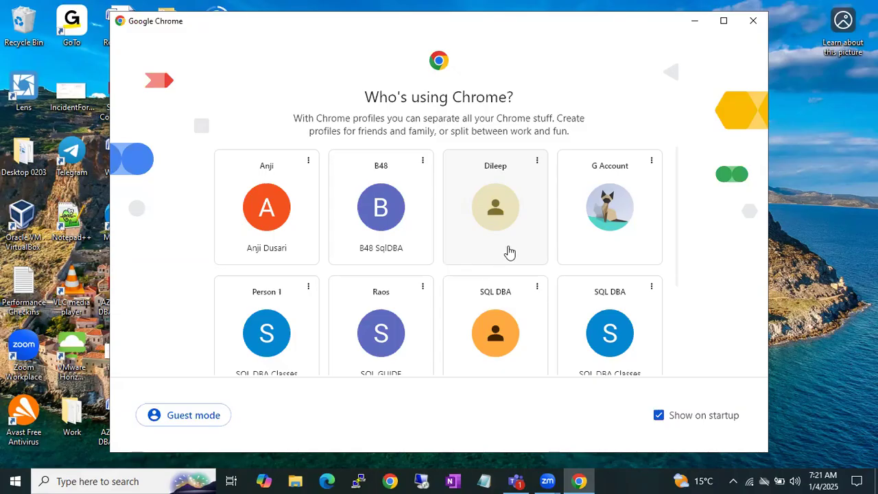
Open the browser with the SQL DBA profile of SQL DBA Classes and go to My Drive.
scroll(510, 253, "down", 1)
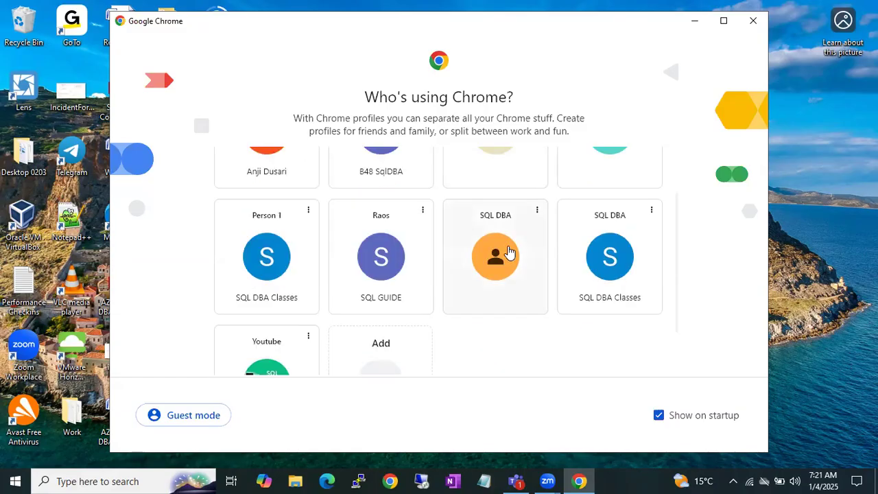
left_click(609, 257)
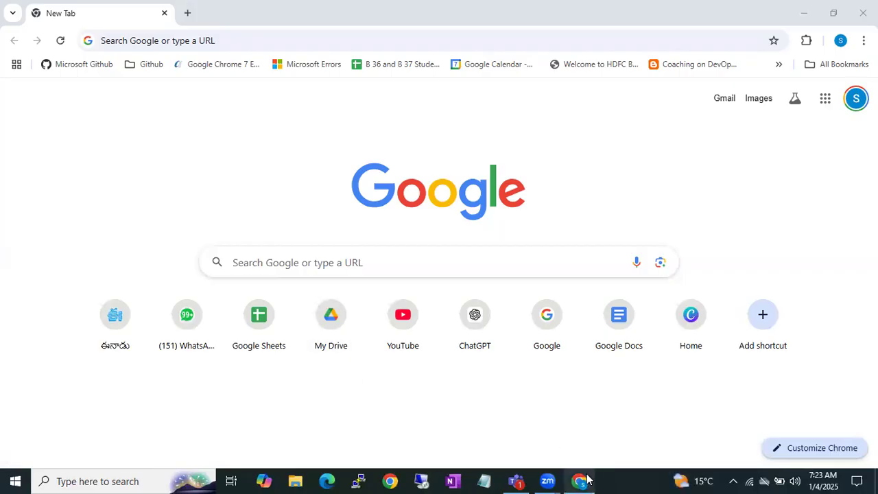
mouse_move(587, 480)
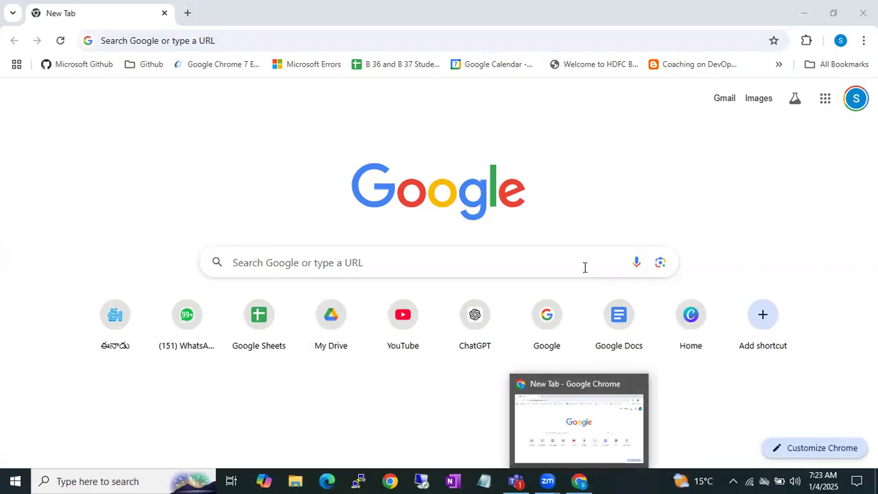
left_click(327, 330)
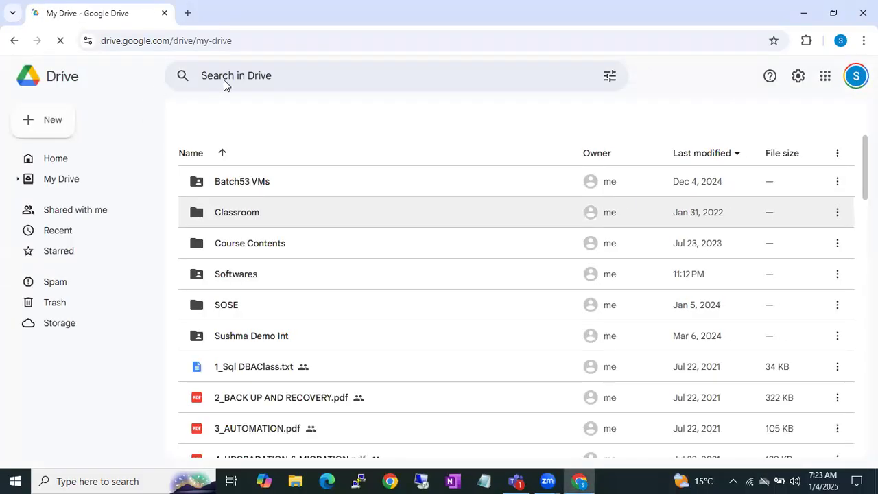
Search Drive for "runn" and open the B57 Running Notes document.
left_click(225, 79)
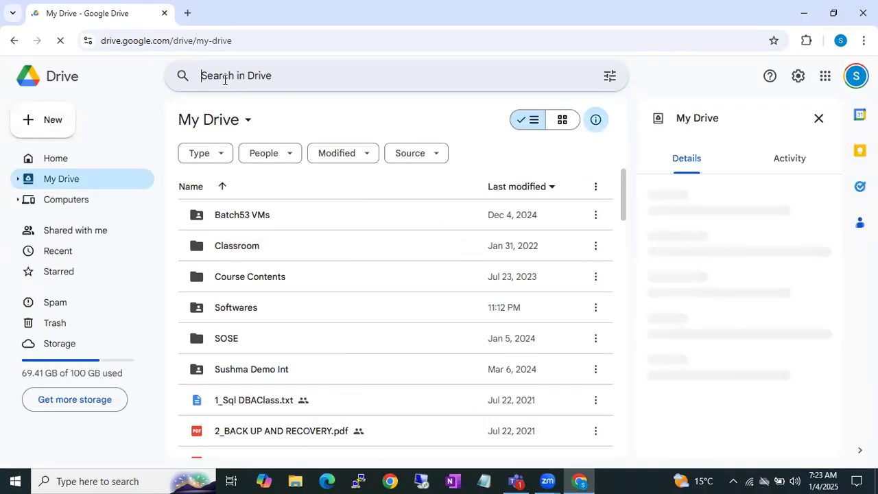
type("runn")
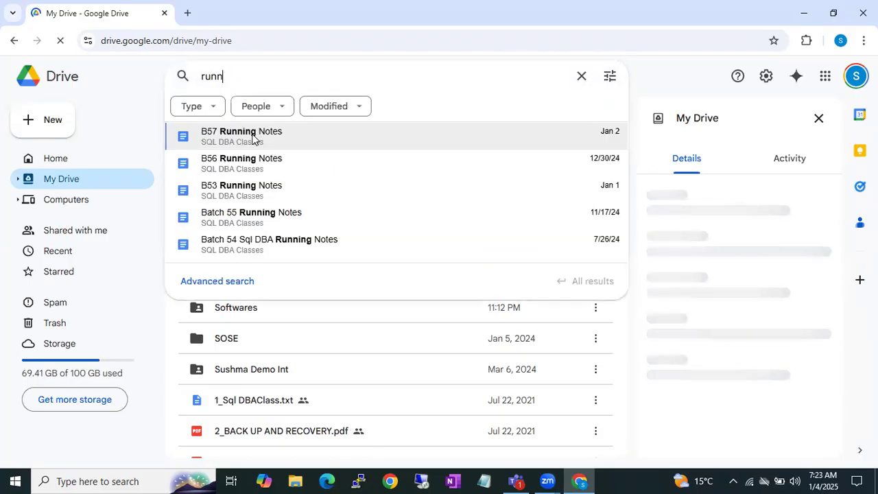
left_click(253, 139)
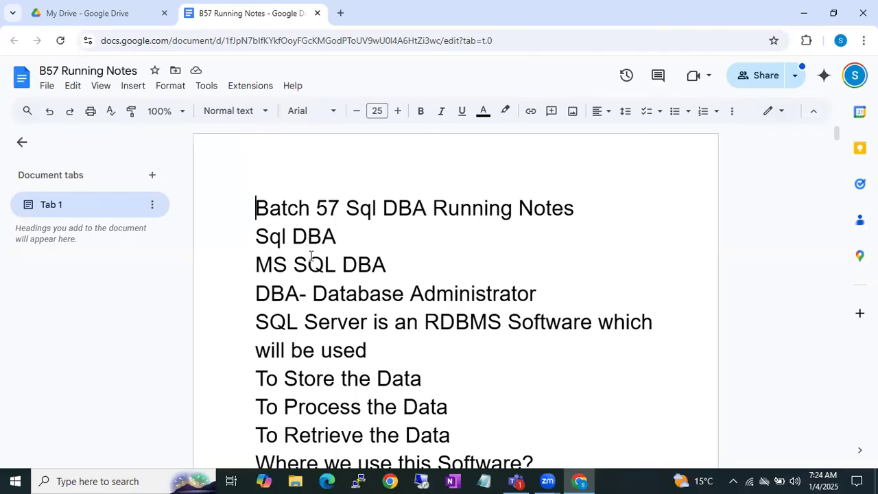
Review the B57 running notes from the Sql DBA introduction through to the end of the document.
scroll(310, 255, "down", 20)
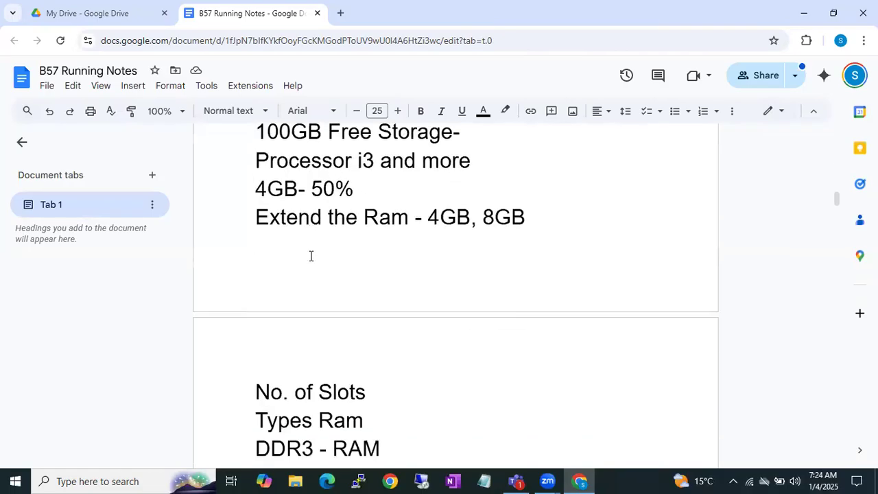
scroll(311, 256, "down", 1)
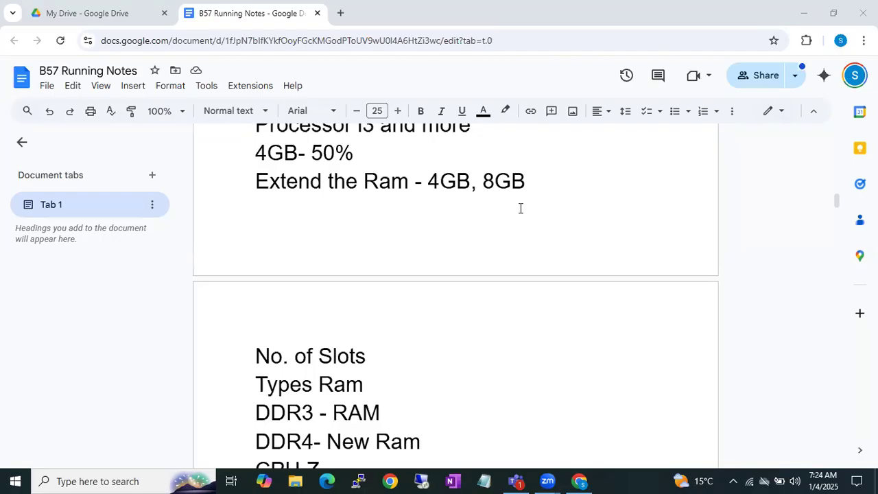
scroll(520, 209, "down", 4)
scroll(521, 209, "down", 4)
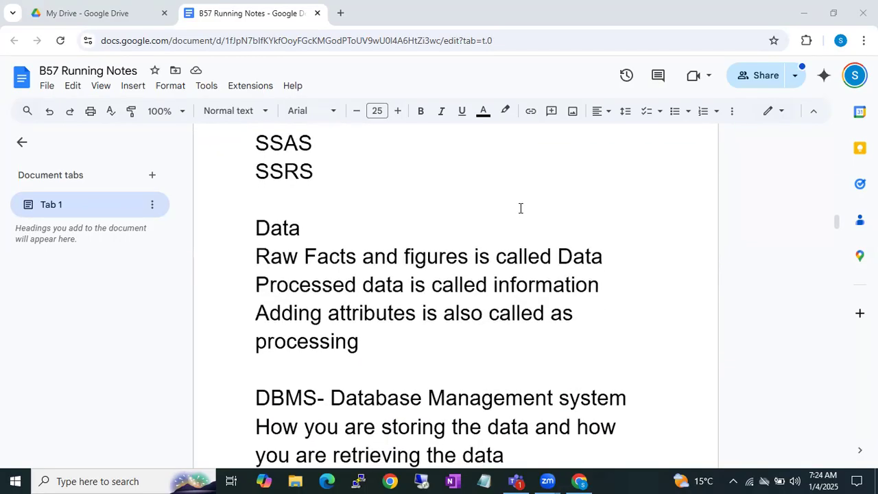
scroll(521, 209, "down", 6)
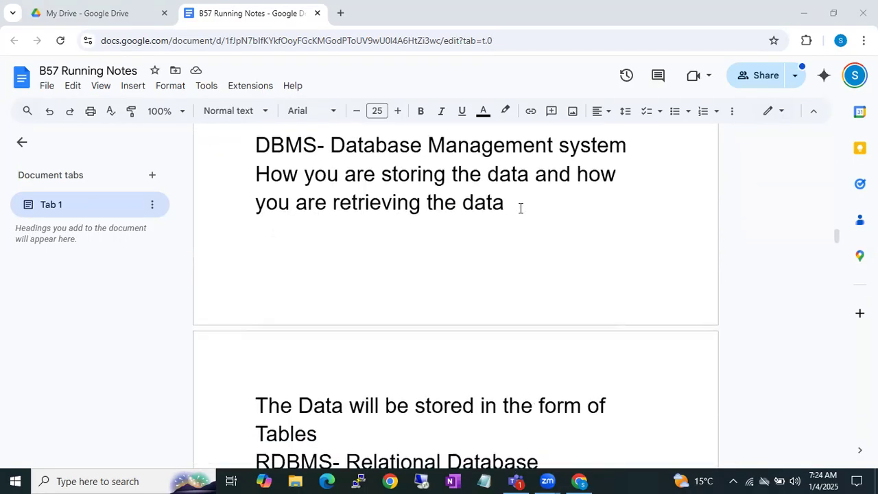
scroll(521, 209, "down", 3)
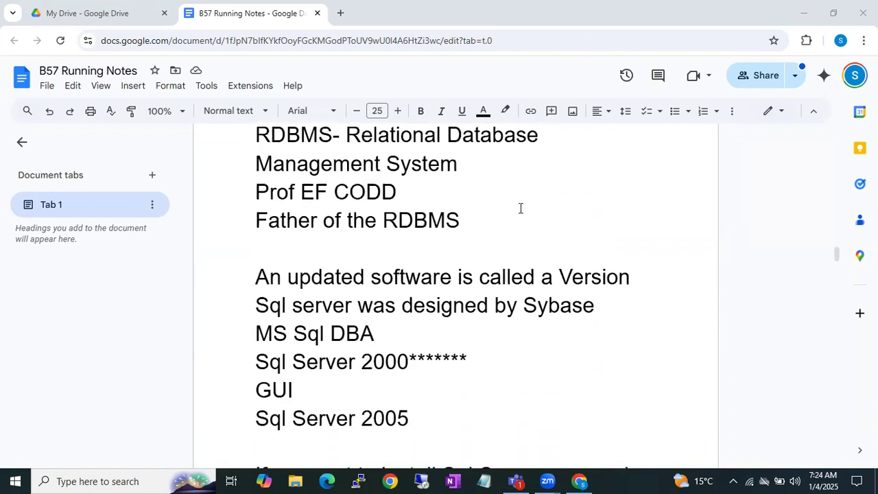
scroll(521, 209, "down", 1)
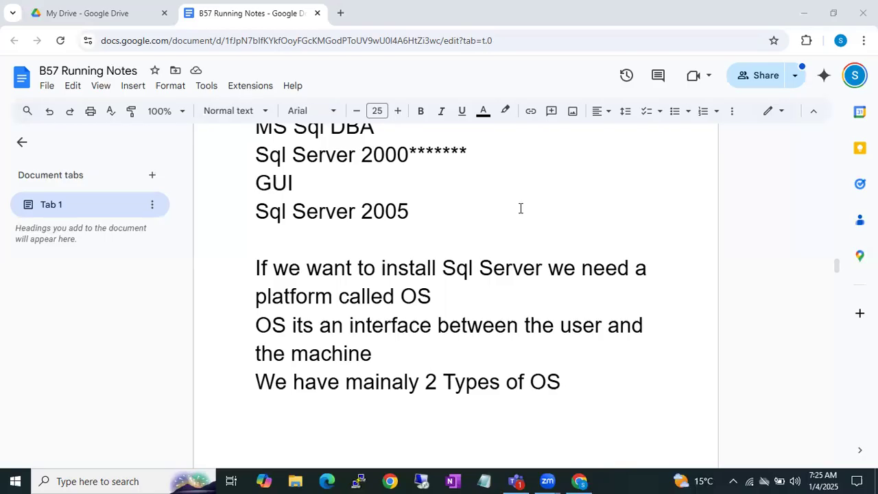
scroll(520, 208, "down", 15)
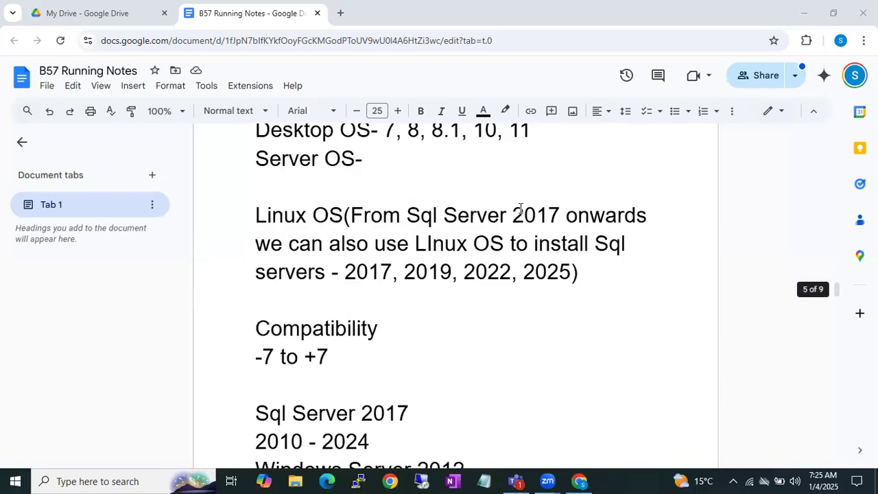
scroll(521, 208, "down", 15)
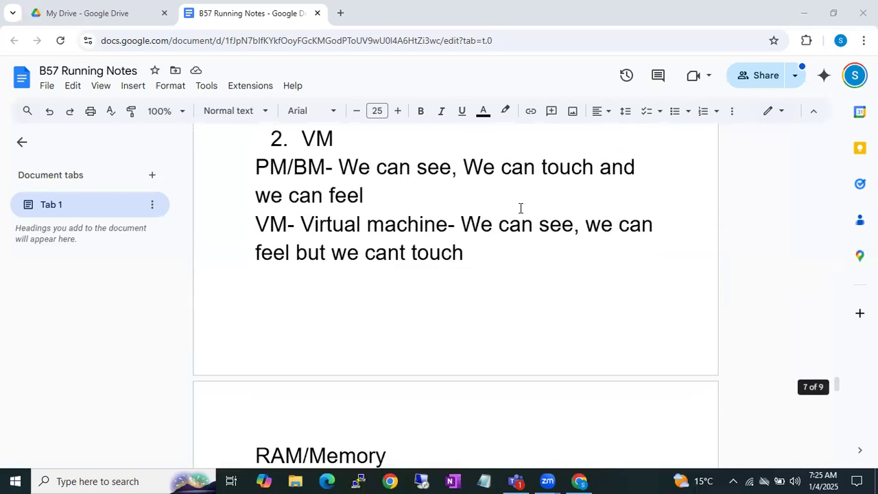
scroll(521, 208, "down", 8)
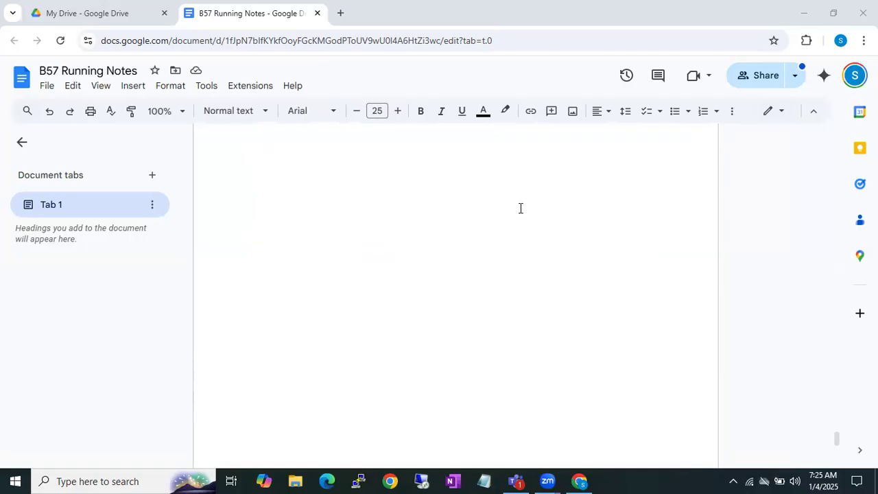
Start a new page after the last line of the notes and enter the heading "RDP/RDC".
scroll(521, 208, "up", 5)
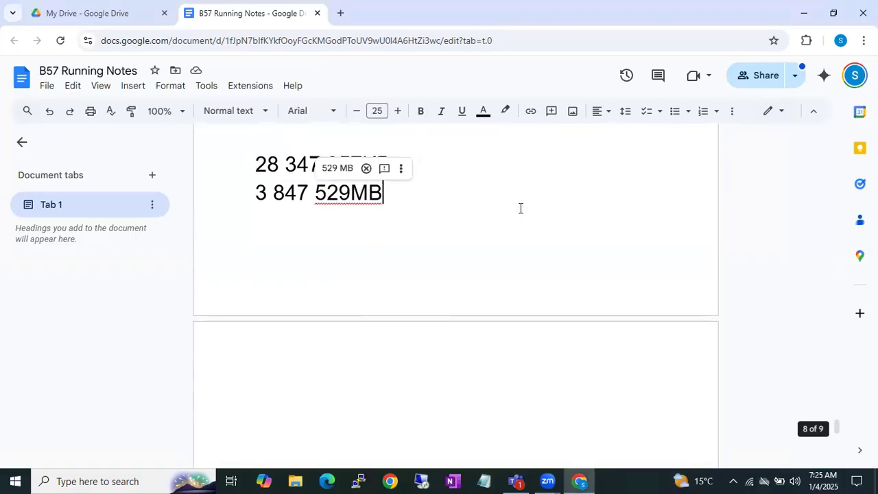
key("ctrl+Return")
type("RDP/RDC")
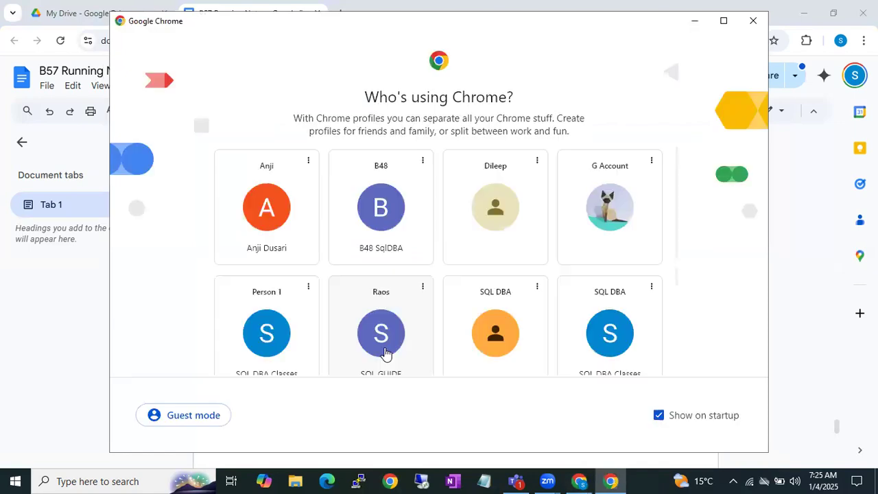
Open another browser window with the Person 1 profile and go to draw.io.
scroll(554, 330, "down", 1)
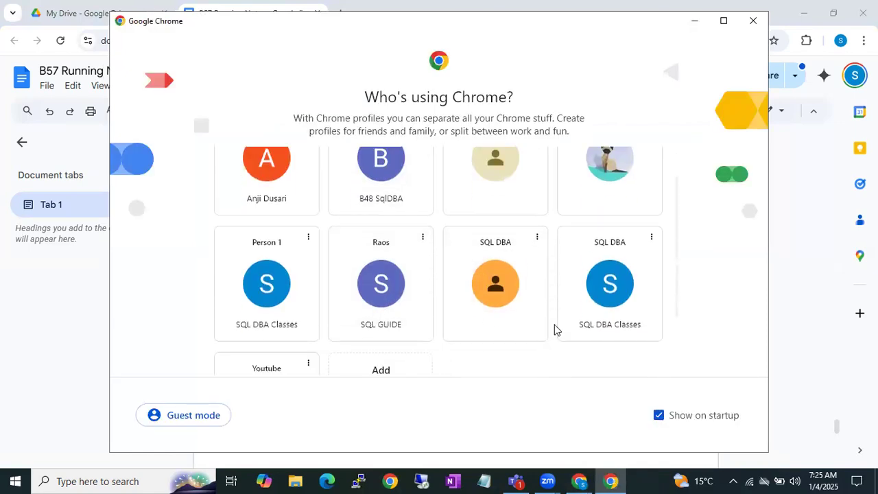
scroll(555, 330, "down", 1)
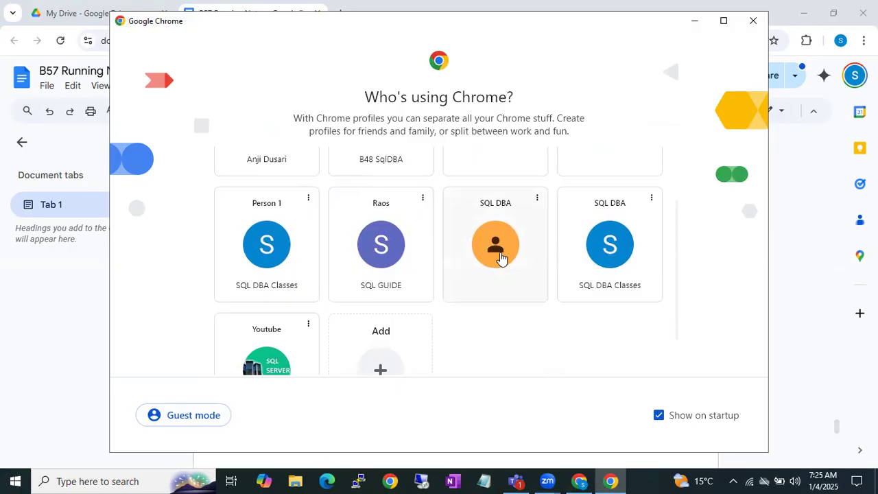
scroll(501, 258, "up", 2)
left_click(266, 319)
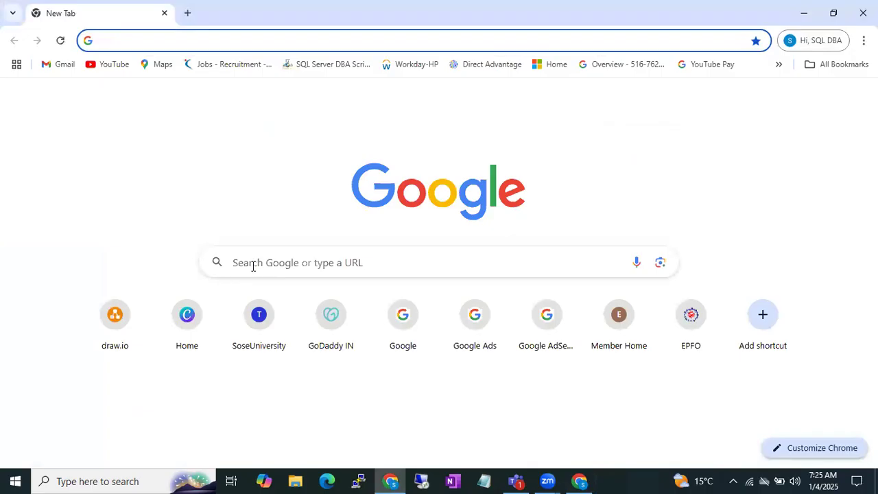
left_click(117, 329)
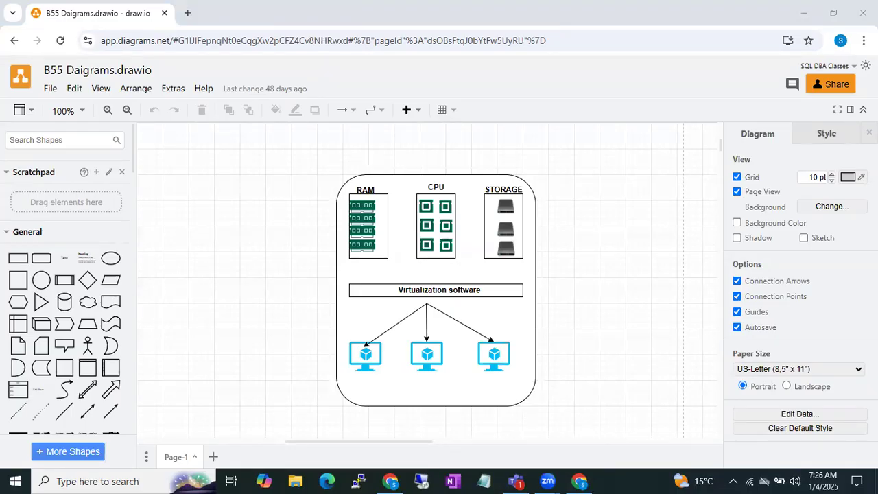
Open the recent Google Drive diagram B57 Diagrams.drawio.
left_click(51, 88)
mouse_move(145, 159)
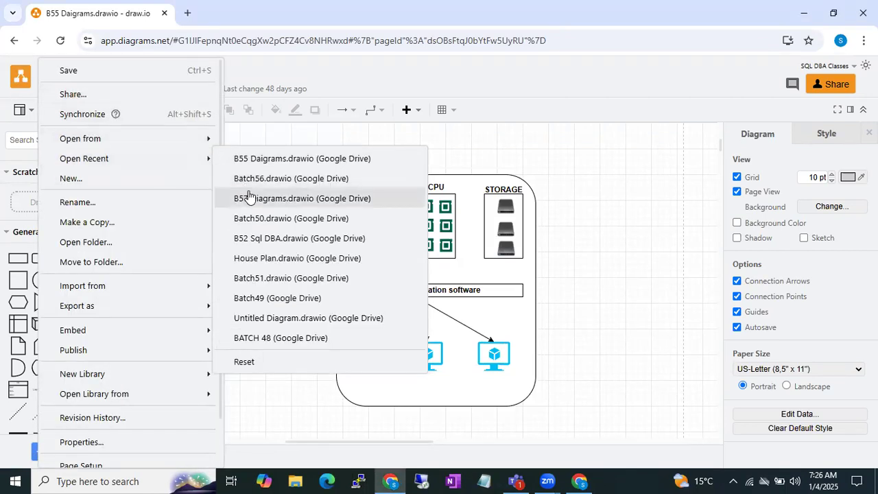
left_click(249, 197)
left_click(412, 206)
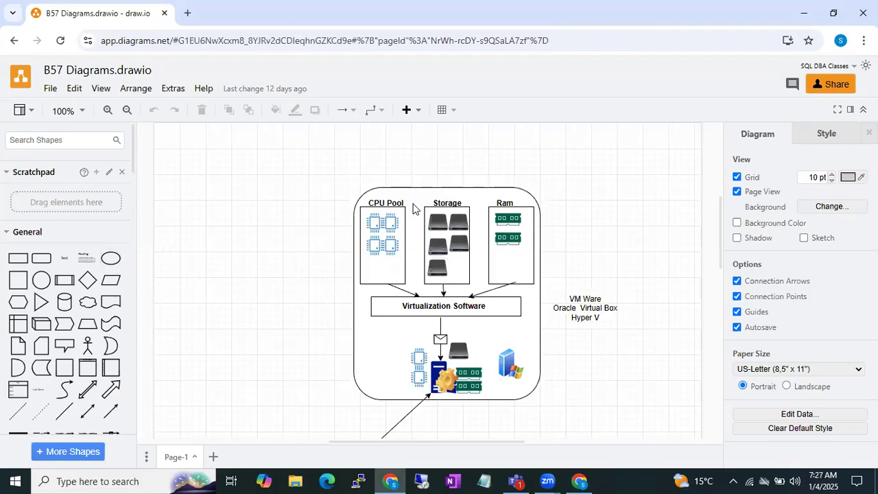
Insert a rounded rectangle in the empty area below the existing diagram and enlarge it into a container.
scroll(318, 199, "down", 5)
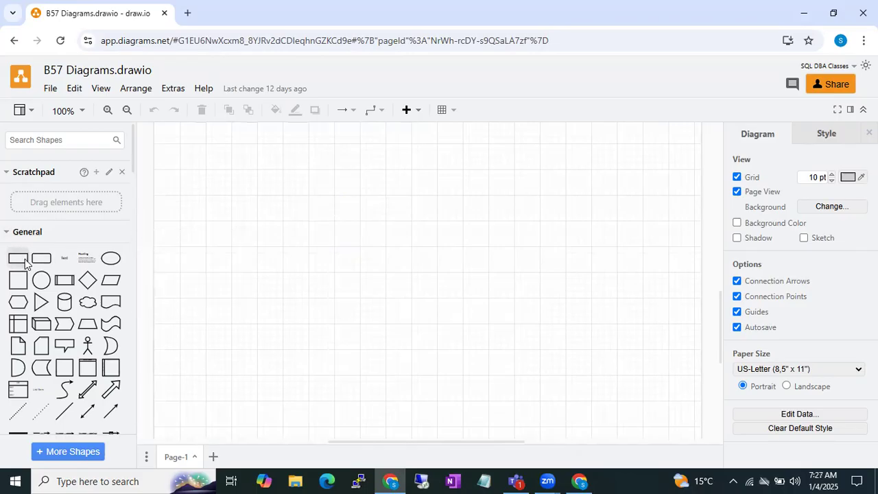
left_click(41, 259)
left_click_drag(402, 274, 183, 210)
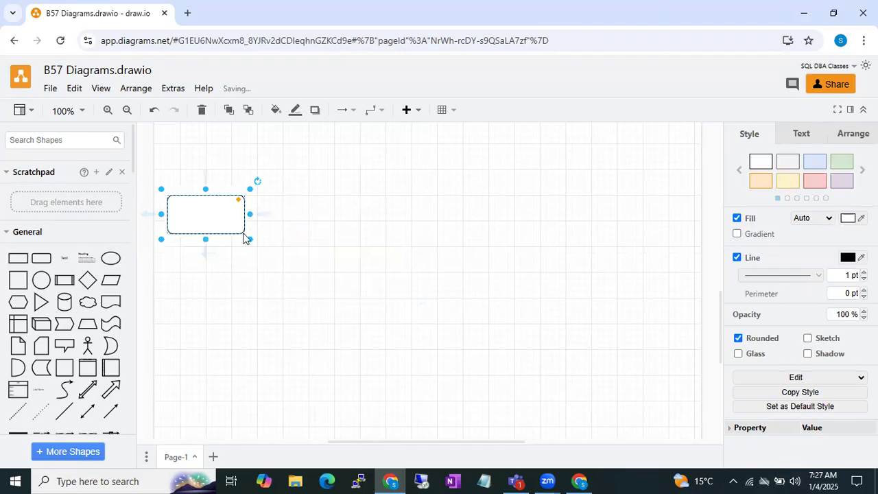
left_click_drag(249, 240, 385, 364)
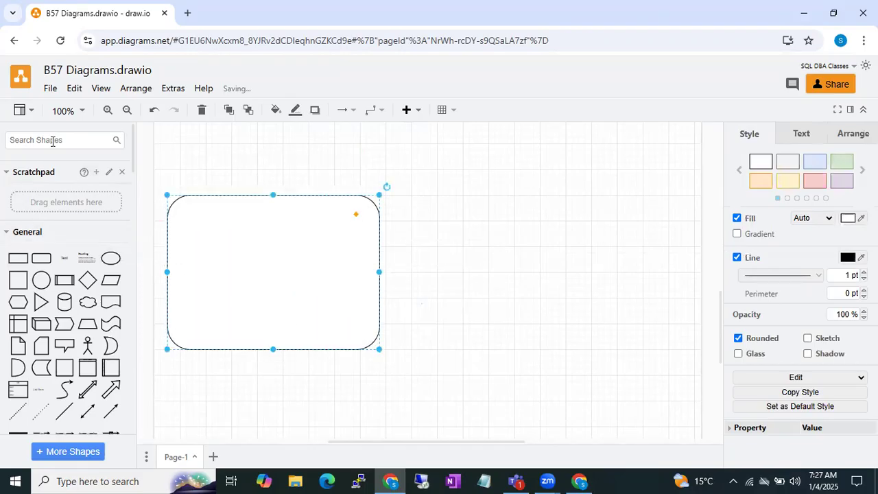
Search the shapes for "windows server" and place an enlarged dark blue Windows server icon in the rounded rectangle's upper-left corner.
type("windows server")
key("Return")
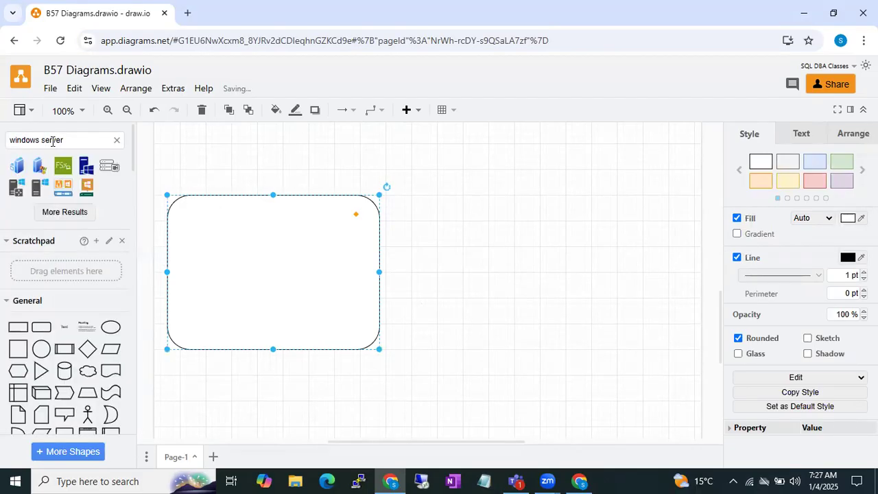
left_click(86, 167)
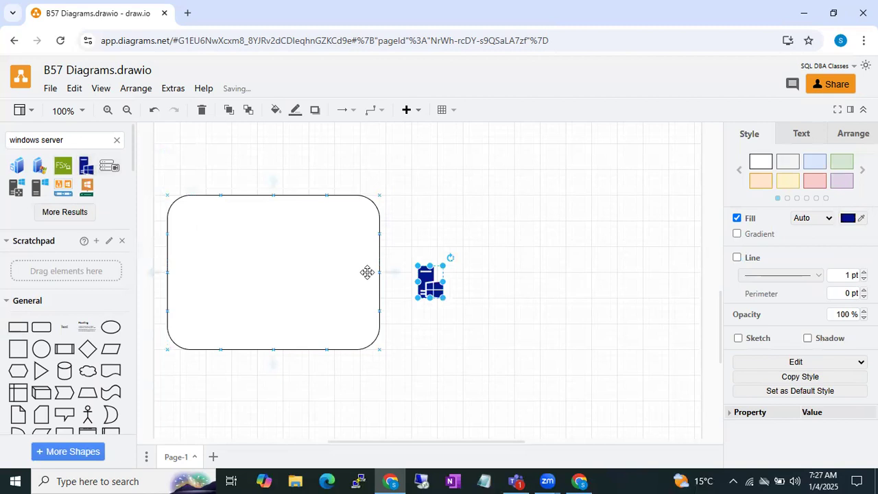
left_click_drag(412, 278, 199, 242)
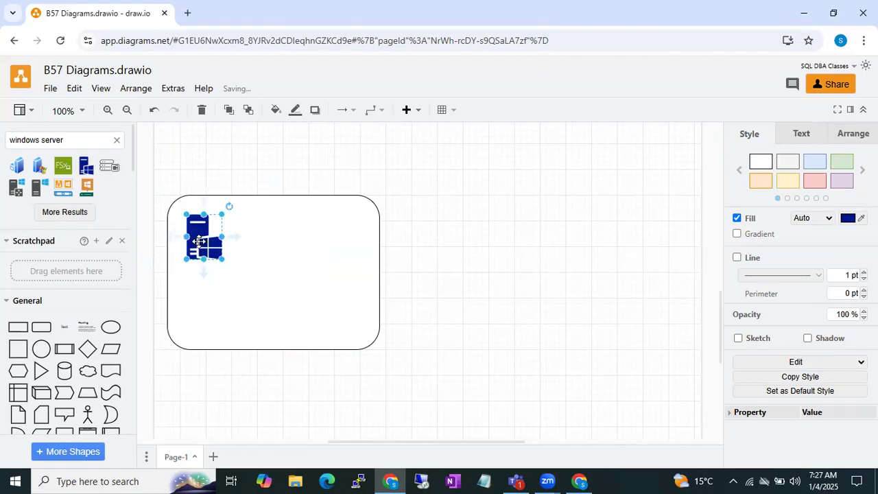
Add a text label reading "Sql Server 2019" in the empty area beside the rounded rectangle.
left_click(460, 230)
double_click(460, 226)
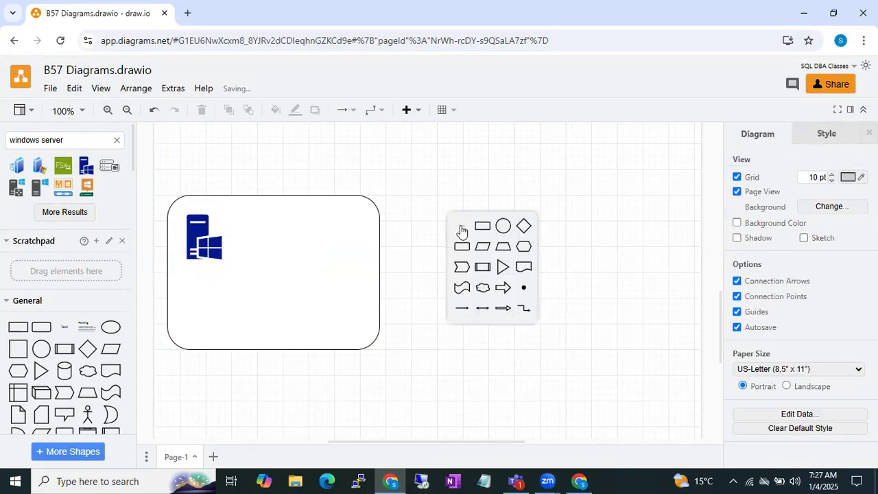
left_click(460, 226)
type("Sql Server 2019")
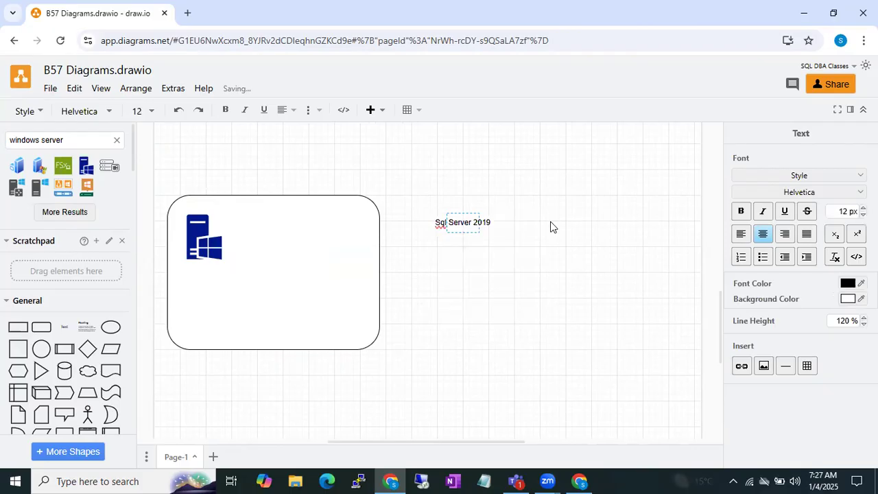
left_click(550, 233)
Make the "Sql Server 2019" label bold and move it inside the rounded rectangle beside the Windows server icon.
left_click(484, 230)
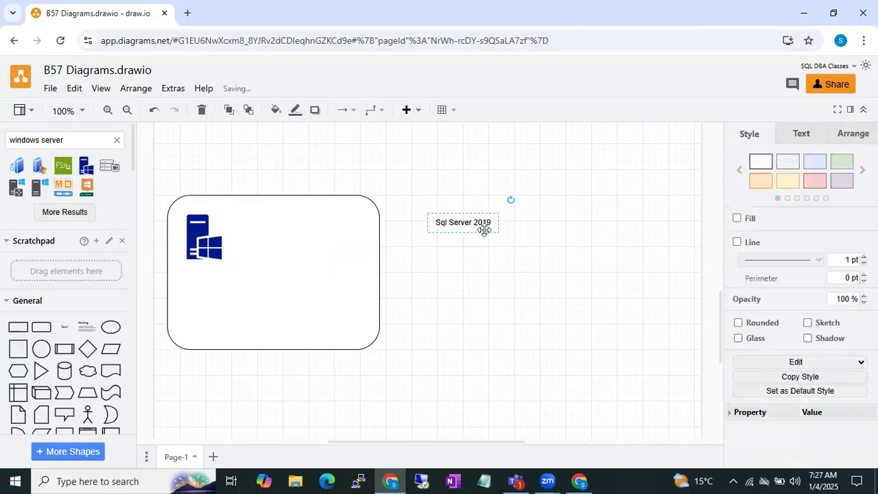
key("ctrl+b")
left_click_drag(459, 229, 251, 241)
left_click(492, 318)
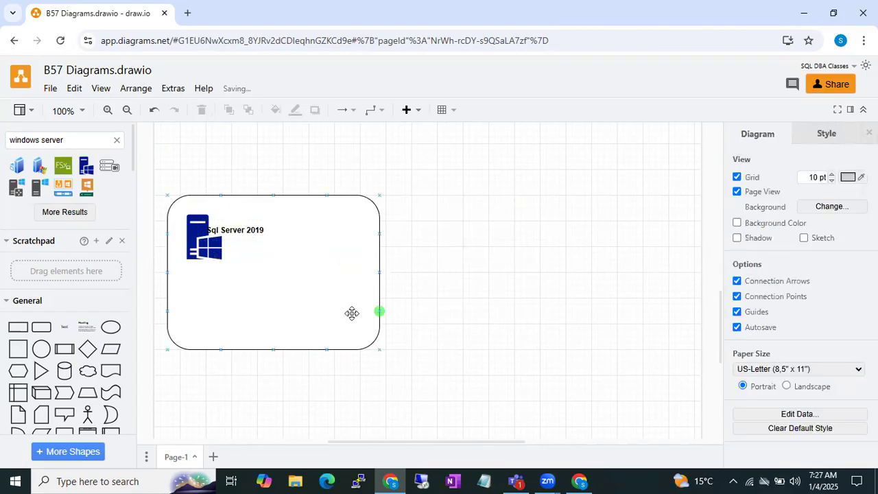
left_click(202, 257)
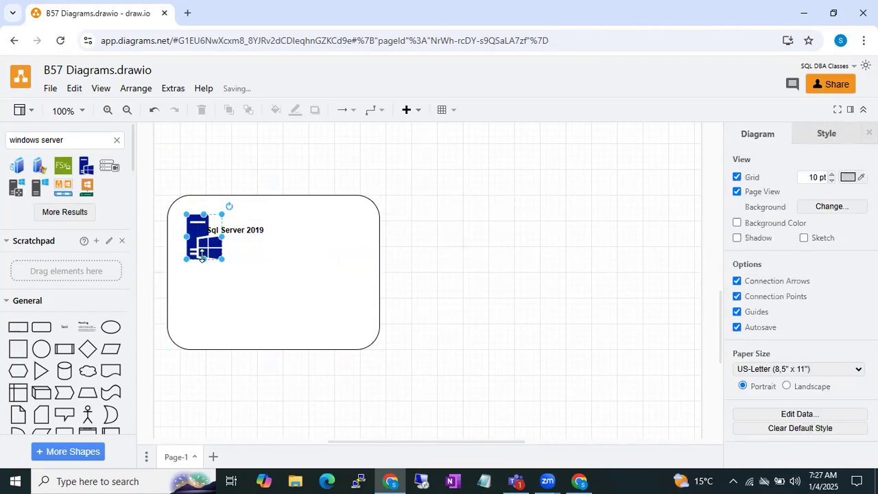
left_click(258, 228)
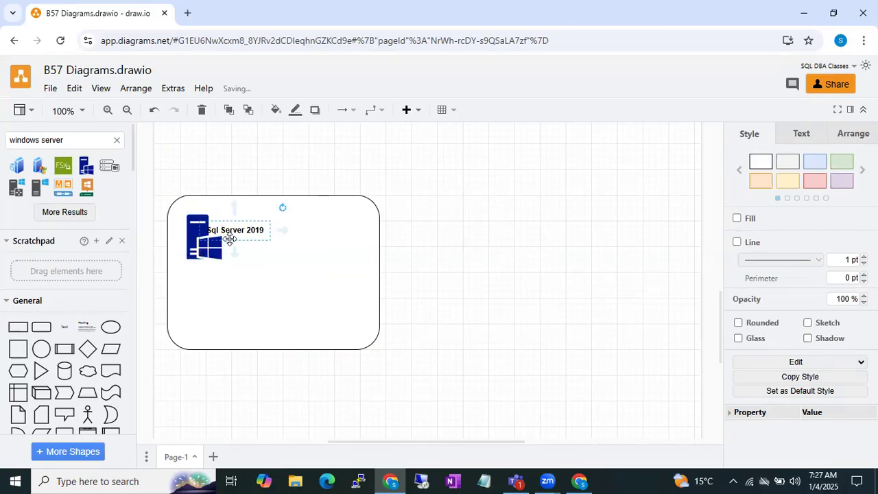
Add a bold text label reading "Infosys" just above the rounded rectangle.
left_click(456, 250)
double_click(455, 250)
left_click(457, 249)
type("Infosys")
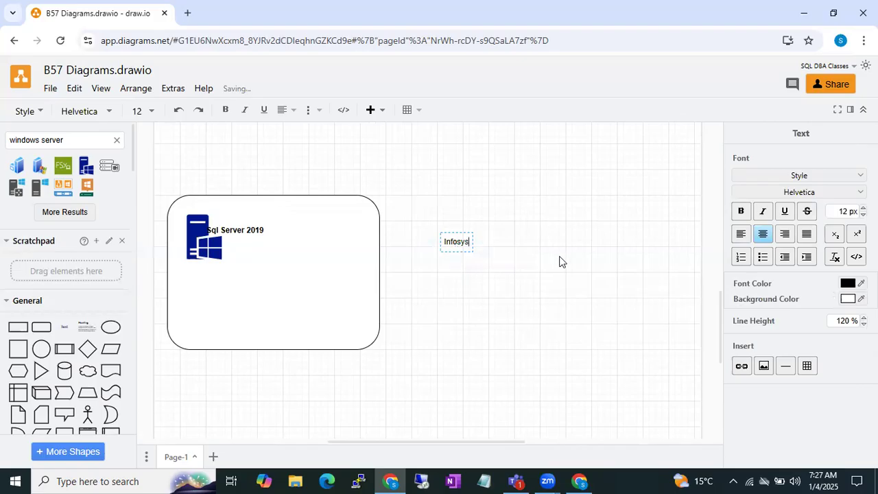
left_click(559, 261)
left_click(457, 242)
key("ctrl+b")
left_click_drag(462, 242, 262, 181)
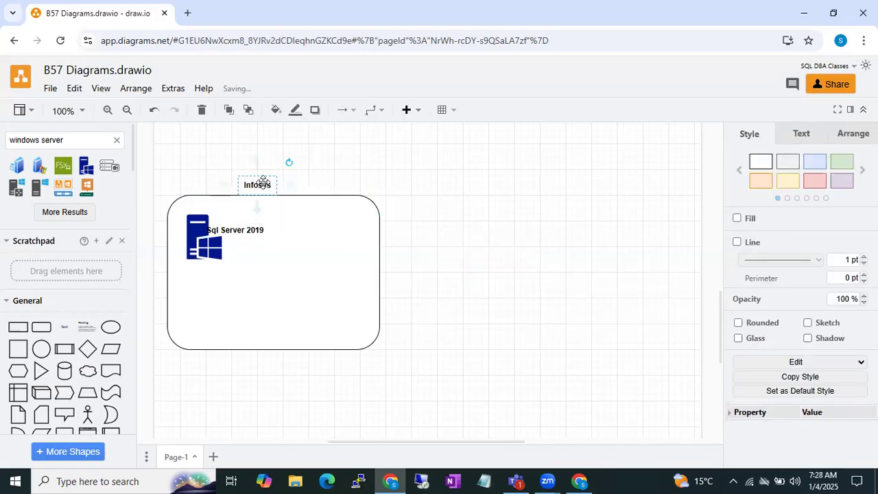
left_click(478, 218)
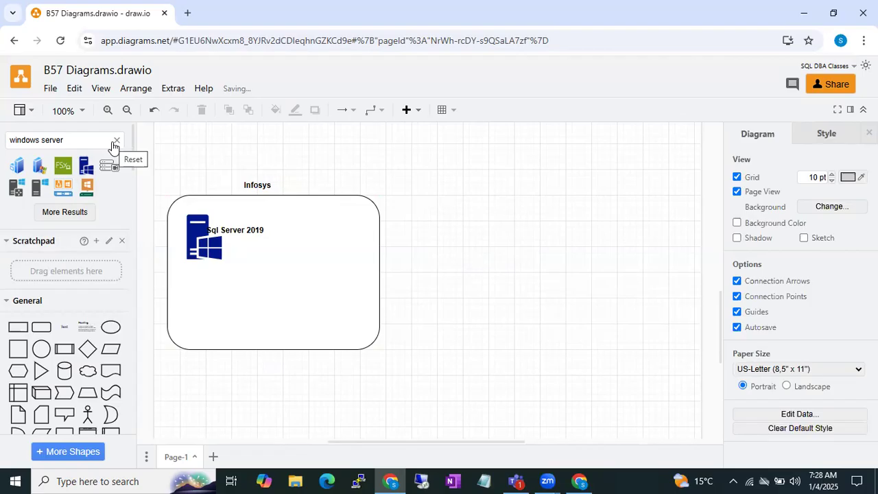
Search the shapes for "laptop" and place an enlarged dark blue laptop icon in the rounded rectangle's lower-right area.
left_click(248, 310)
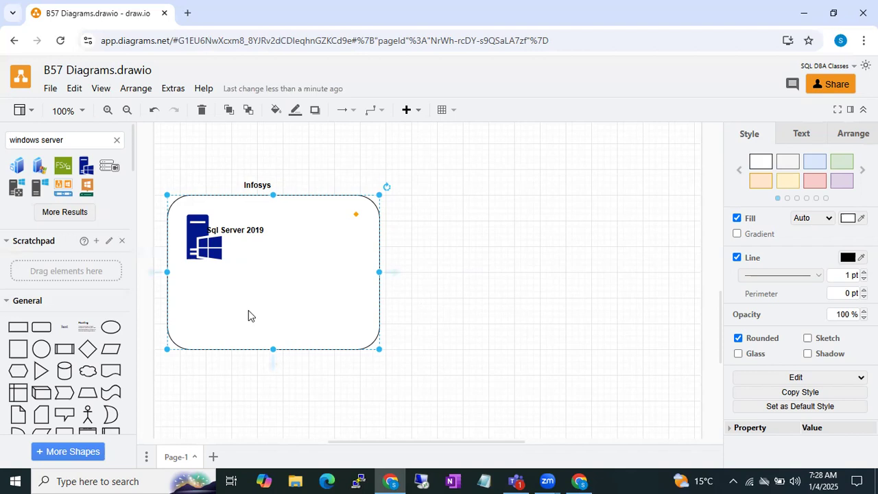
left_click(116, 141)
type("laptop")
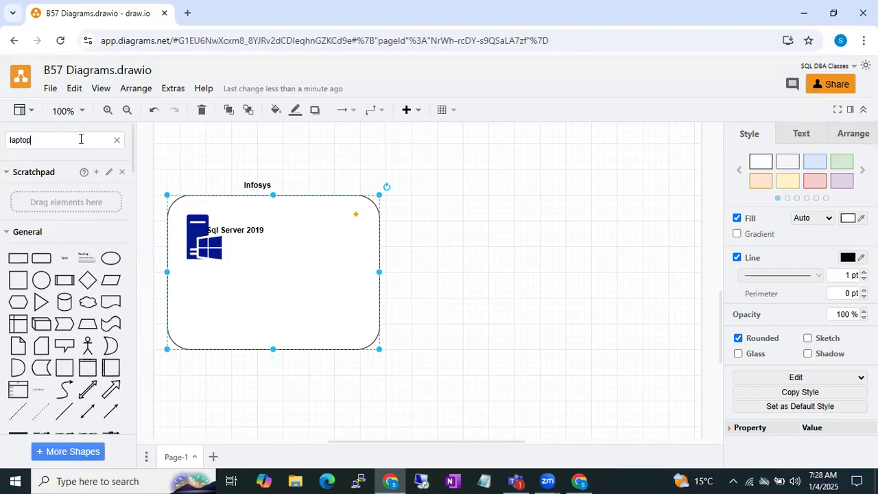
key("Return")
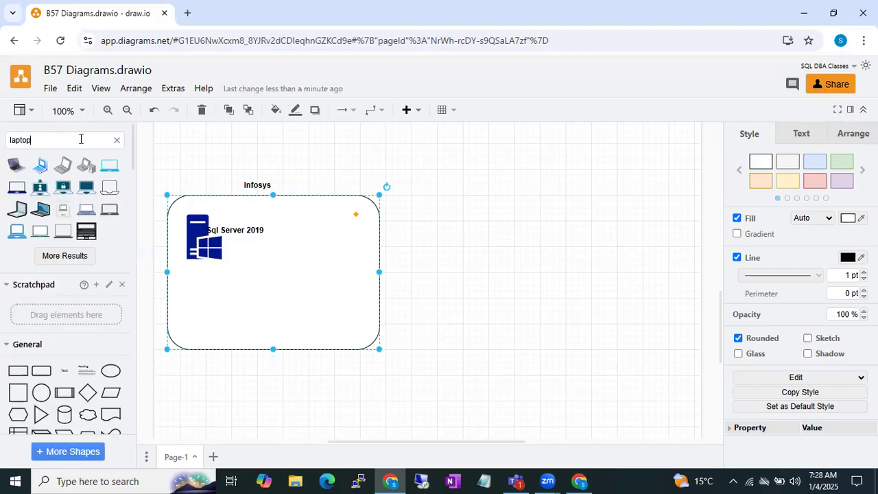
left_click(17, 187)
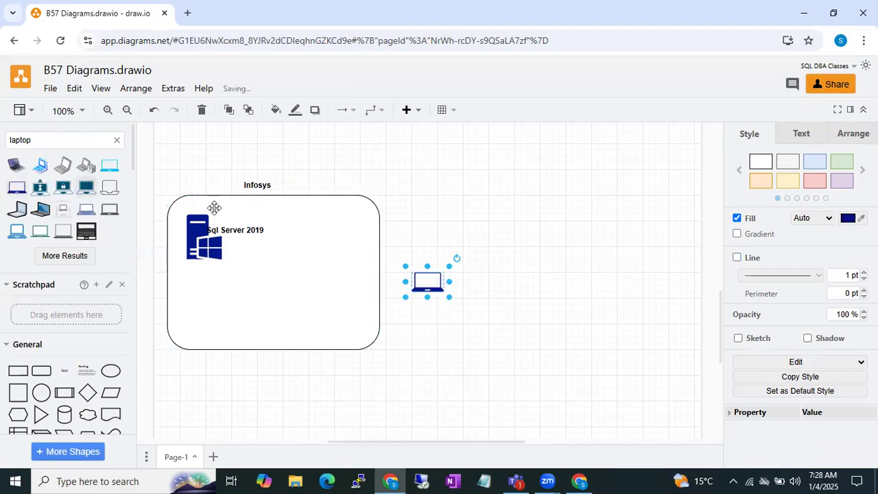
left_click_drag(430, 280, 315, 301)
left_click(312, 219)
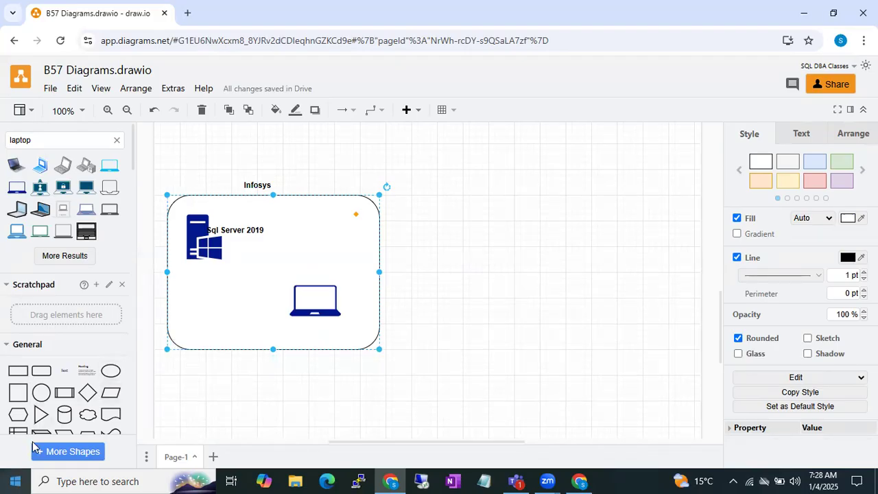
Open Remote Desktop Connection, move its window clear of the drawing, and copy the computer name WIN-OB9IDUMJFLB.
left_click(15, 481)
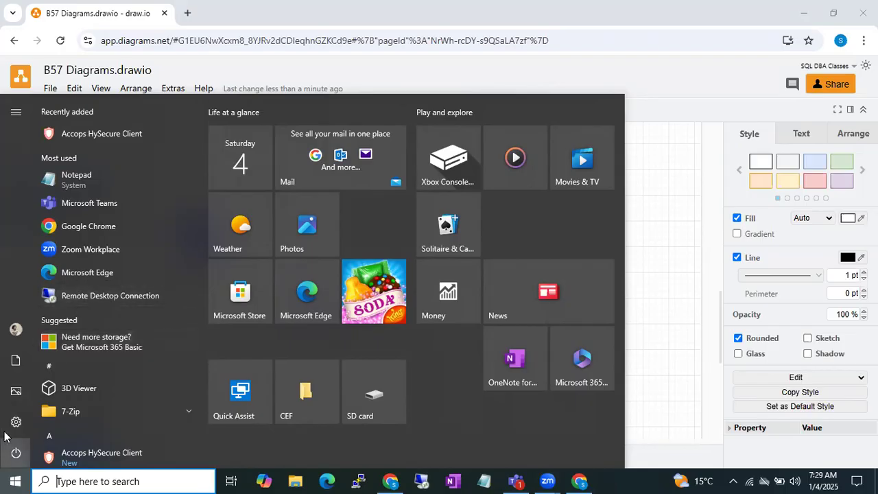
left_click(73, 304)
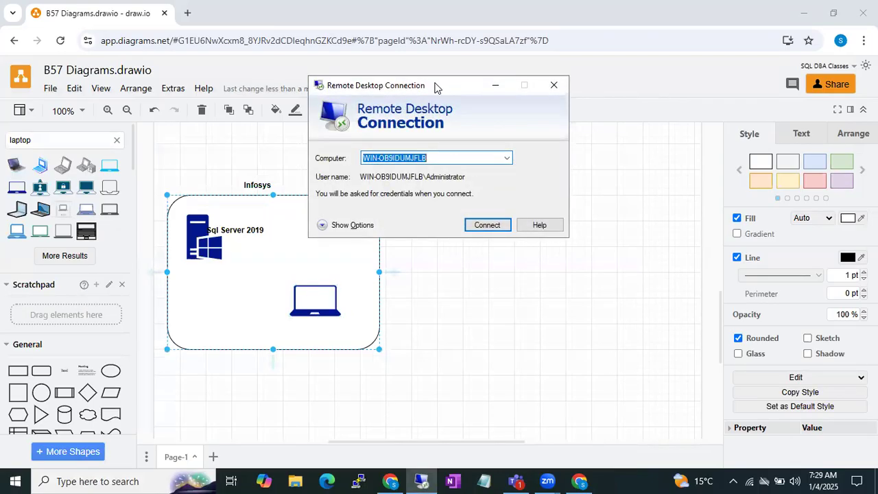
left_click_drag(435, 87, 576, 132)
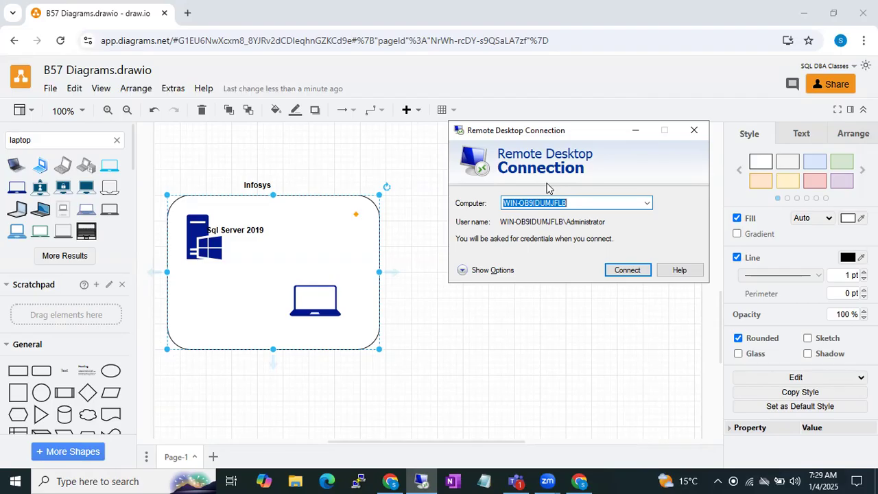
left_click(577, 203)
left_click_drag(577, 203, 482, 190)
Return to the diagram and add the copied computer name WIN-OB9IDUMJFLB as a bold label below the Windows server icon.
left_click(322, 164)
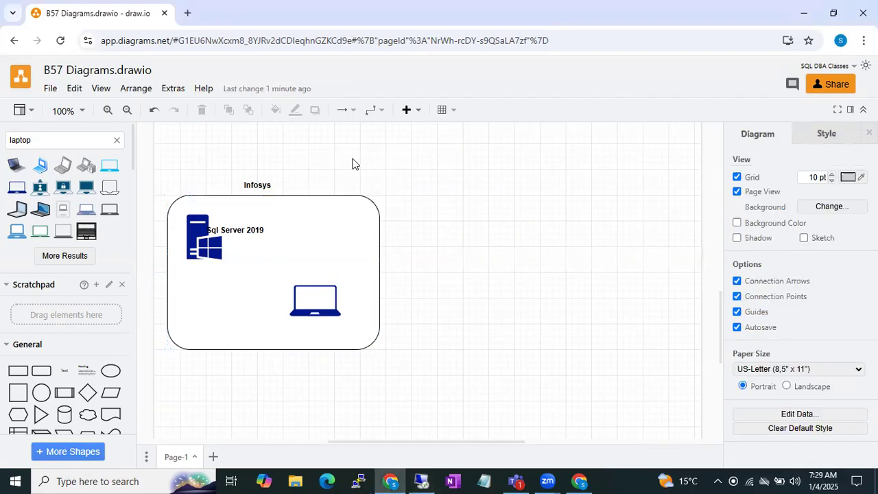
double_click(352, 163)
left_click(353, 161)
type("WIN-D8B9IDUMJFLB")
left_click(304, 139)
left_click_drag(332, 158, 187, 277)
double_click(188, 277)
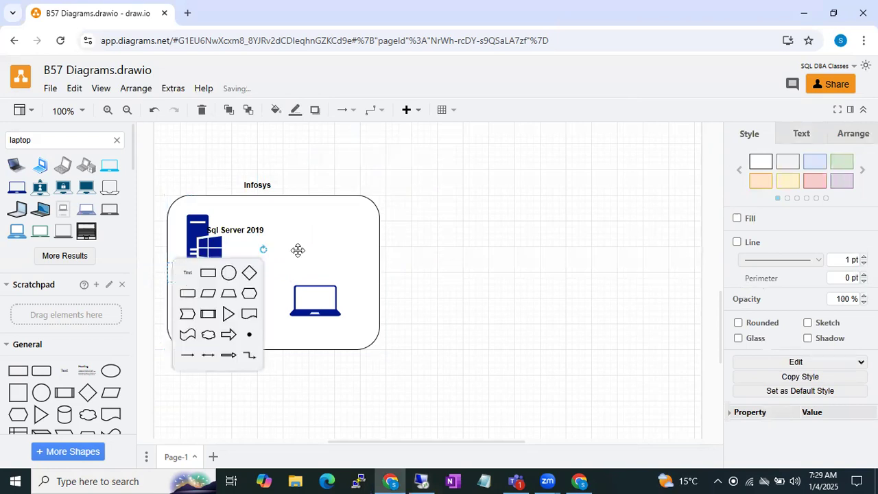
left_click(444, 227)
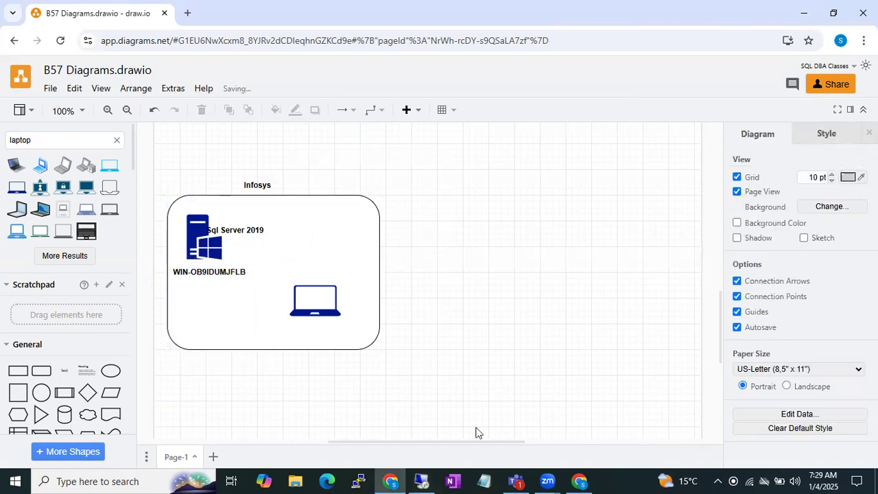
left_click(422, 481)
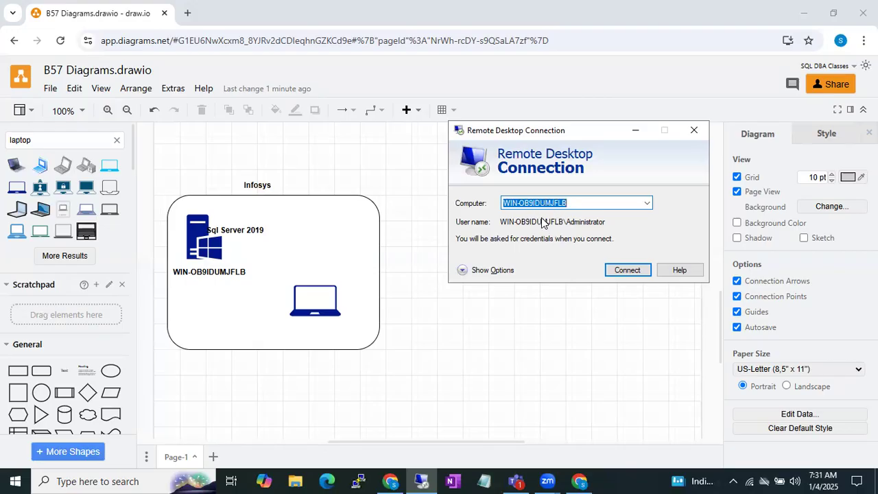
left_click(327, 293)
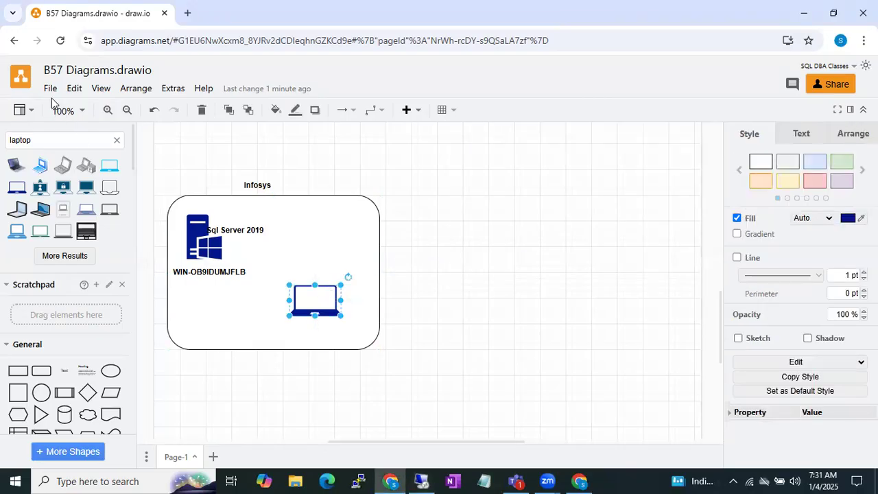
Search the shapes for "user" and place the dark blue User (enterprise) icon below and left of the laptop.
left_click_drag(42, 140, 2, 146)
type("user")
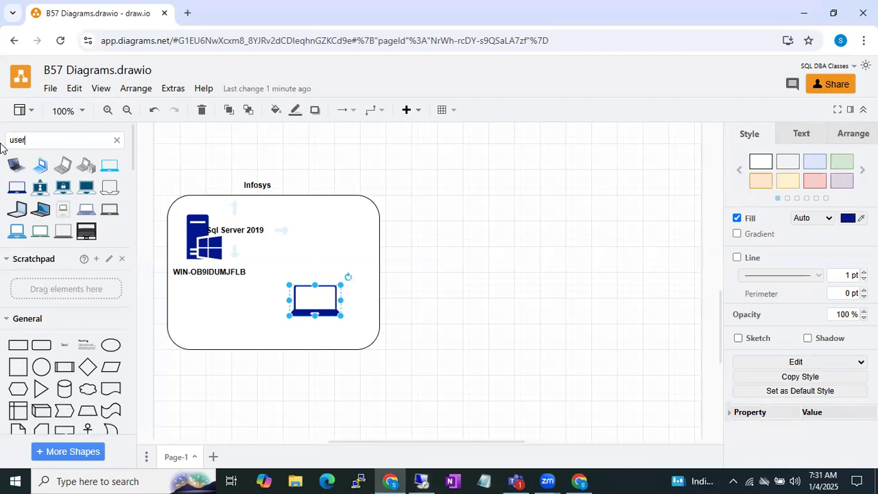
key("Return")
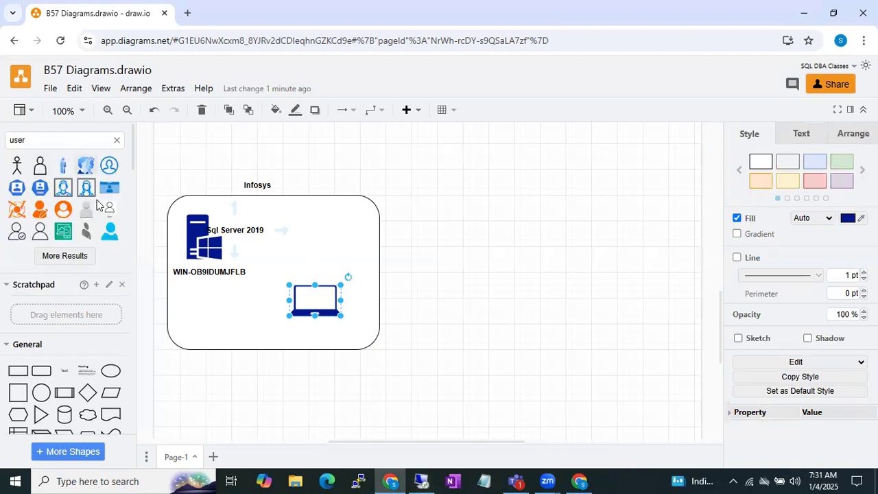
left_click(65, 256)
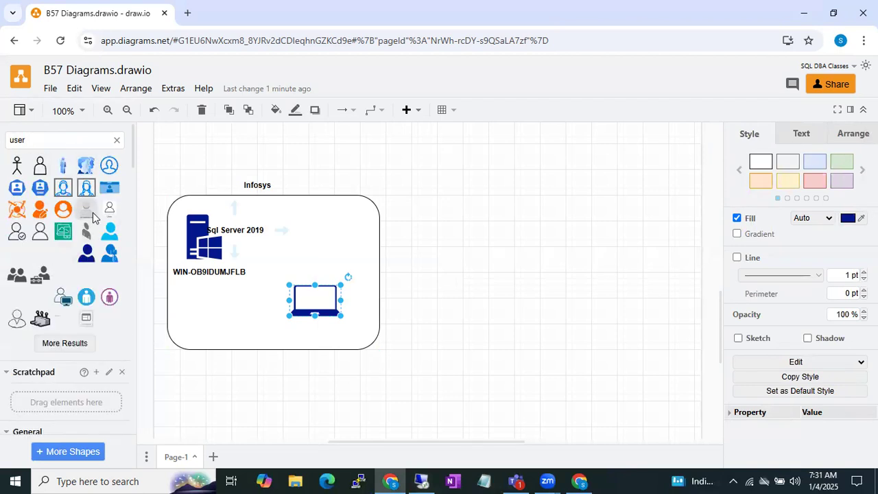
left_click(84, 258)
left_click_drag(420, 283, 248, 326)
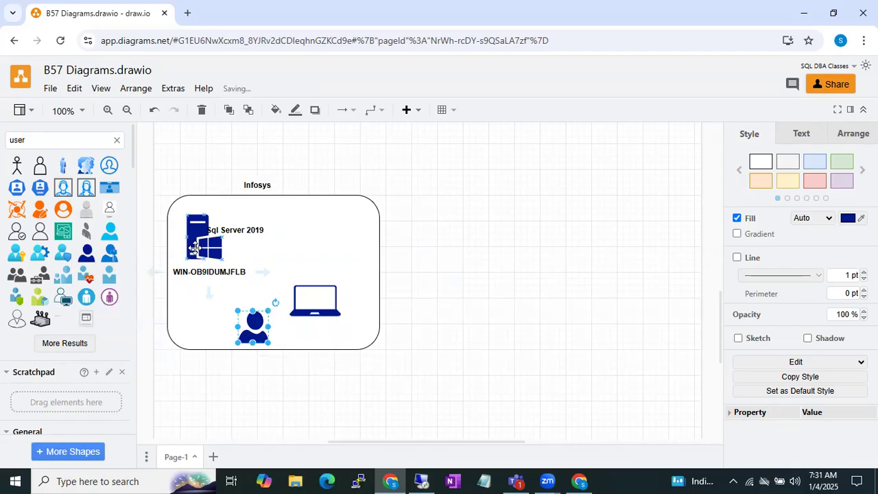
left_click(195, 250)
left_click(249, 327)
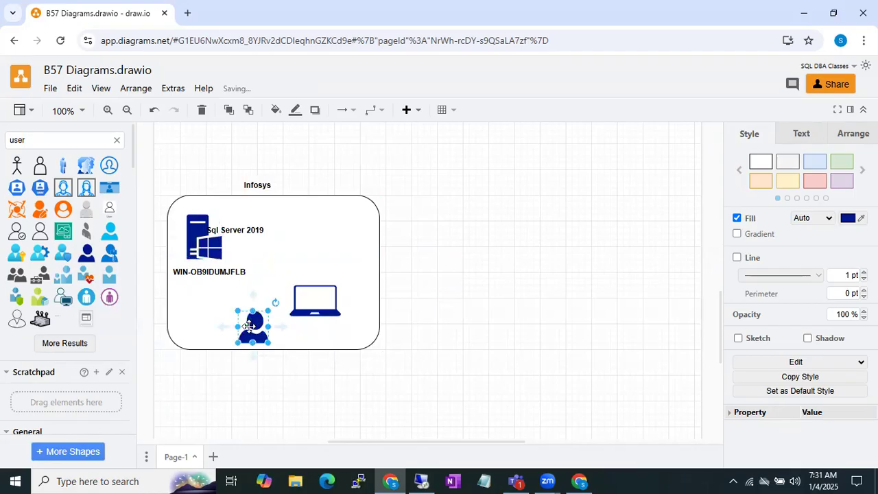
left_click(212, 247)
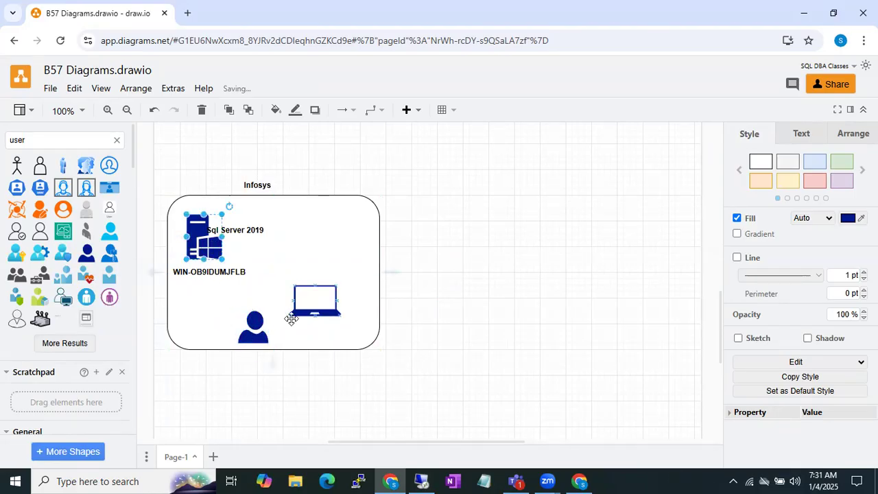
left_click(315, 302)
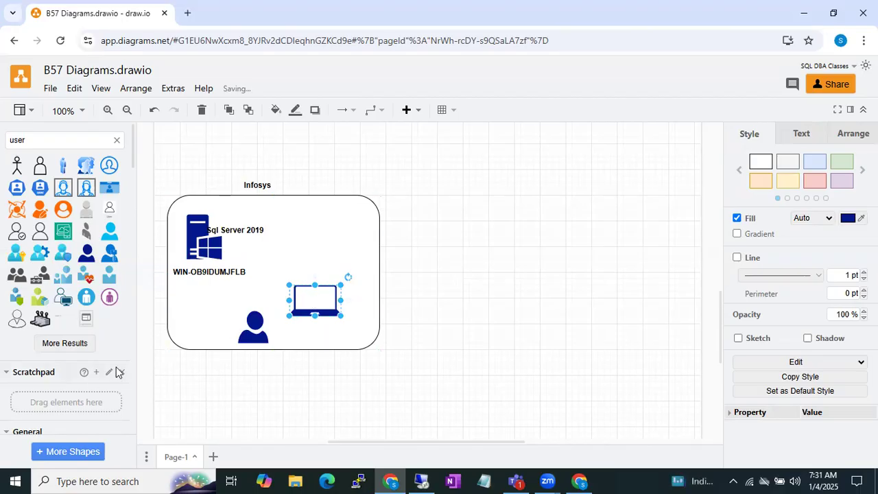
Insert a directional arrow connecting the user icon to the laptop, with the arrowhead at the laptop.
scroll(116, 371, "down", 2)
scroll(78, 386, "down", 1)
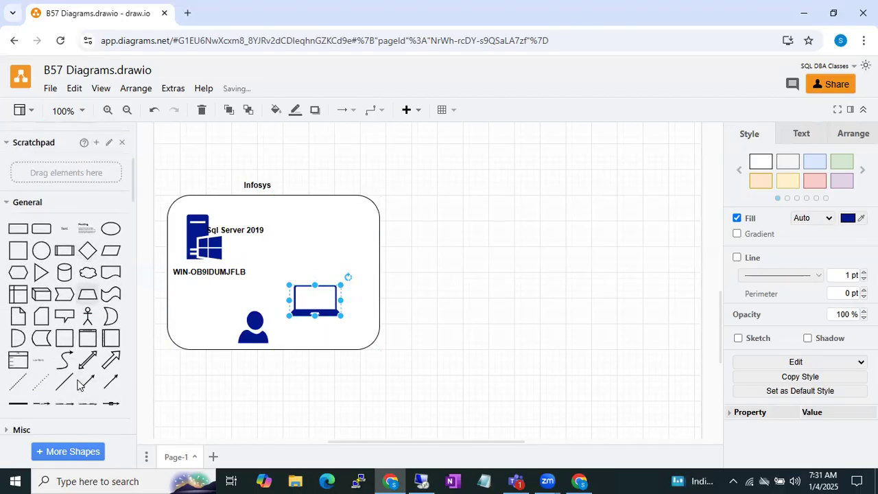
left_click(110, 382)
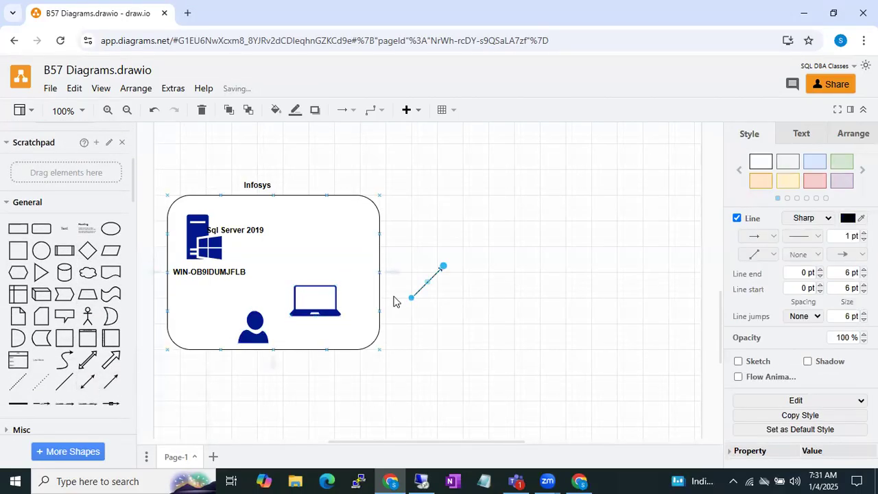
left_click_drag(411, 298, 255, 326)
left_click_drag(443, 268, 294, 303)
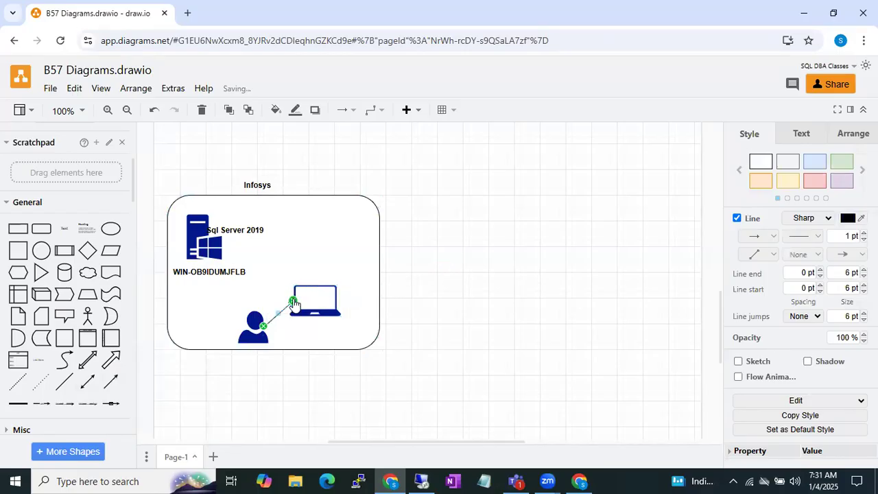
Add a bold text label reading "mstsc" and place it on the laptop icon's screen.
double_click(451, 319)
left_click(452, 319)
type("mssql")
type("c")
key("BackSpace")
key("BackSpace")
type("c")
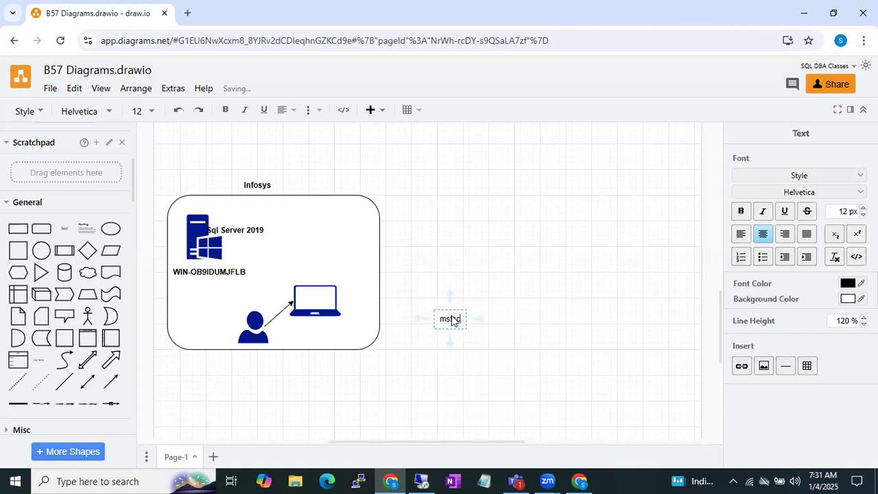
left_click(522, 296)
left_click(459, 318)
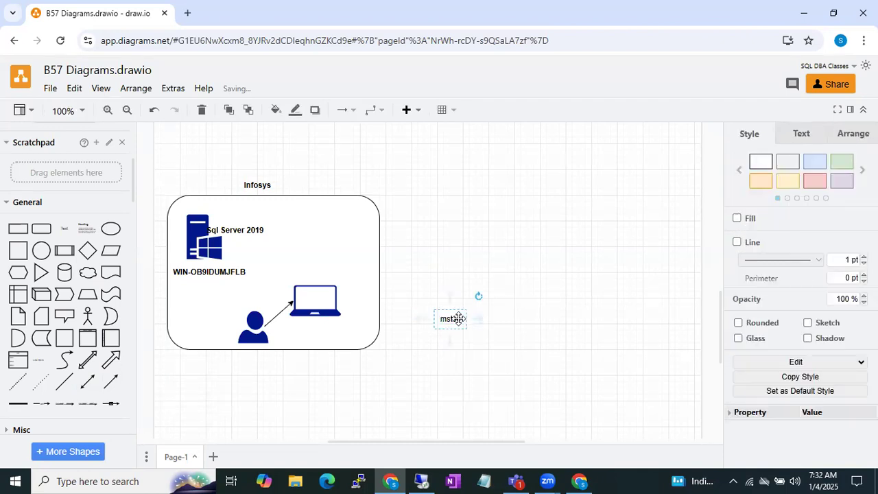
left_click_drag(459, 317, 322, 302)
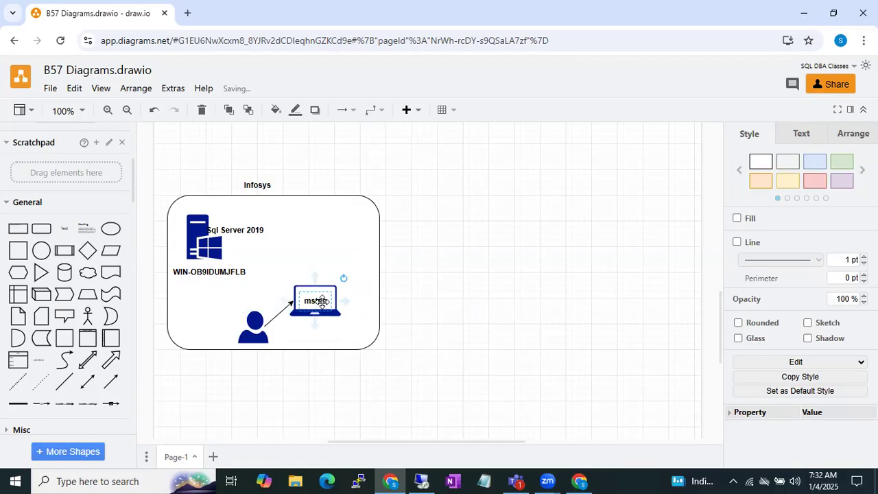
left_click(421, 480)
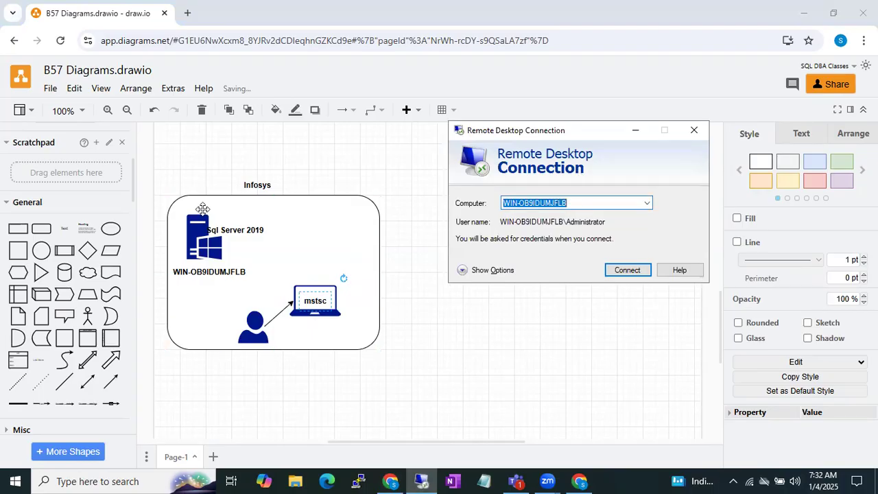
left_click(196, 242)
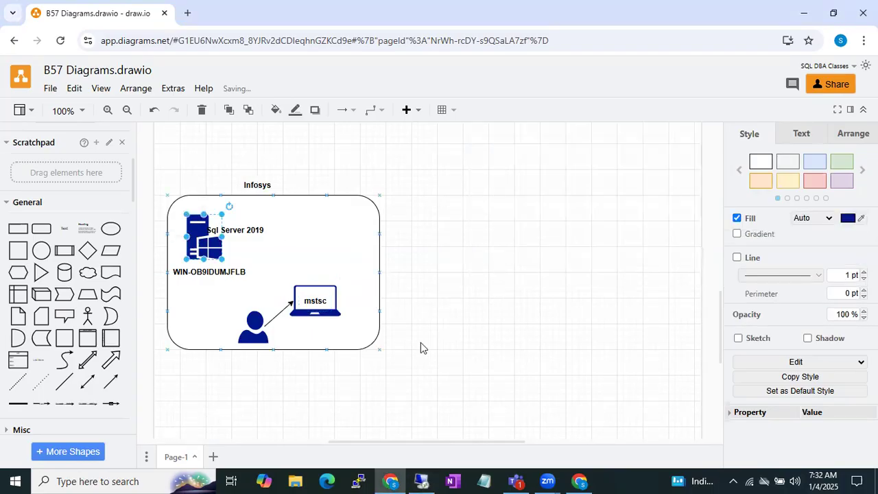
Insert a directional arrow connecting the laptop to the Windows server icon, with the arrowhead at the server.
left_click(428, 479)
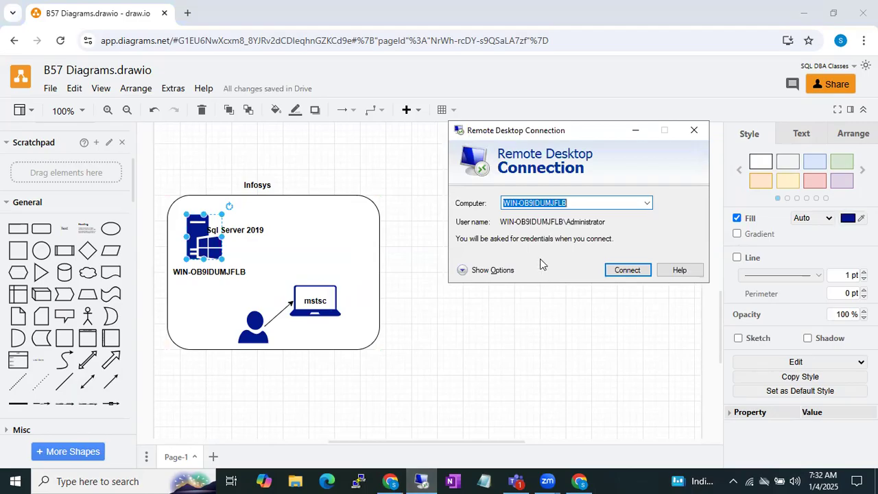
left_click(110, 382)
left_click_drag(410, 300, 299, 282)
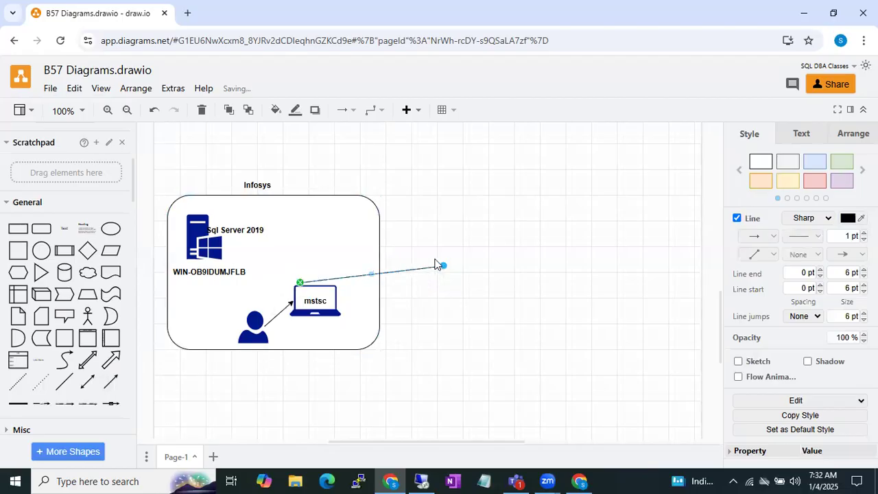
left_click_drag(444, 267, 220, 251)
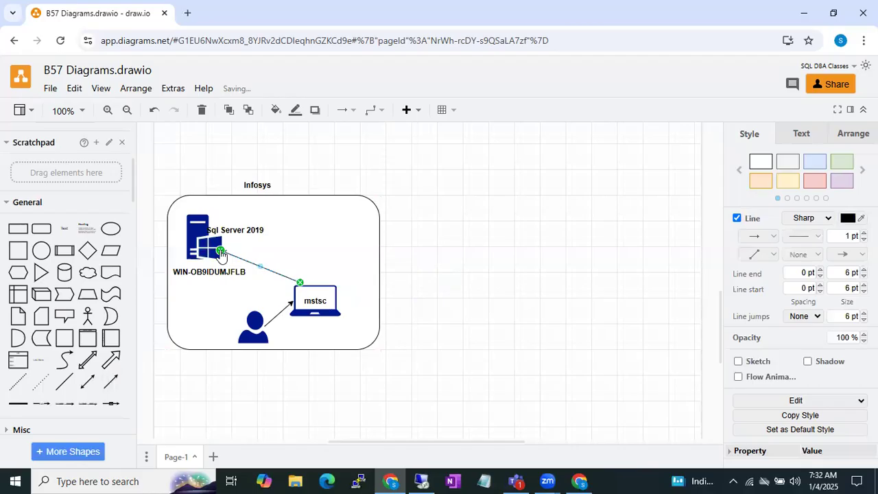
left_click(441, 252)
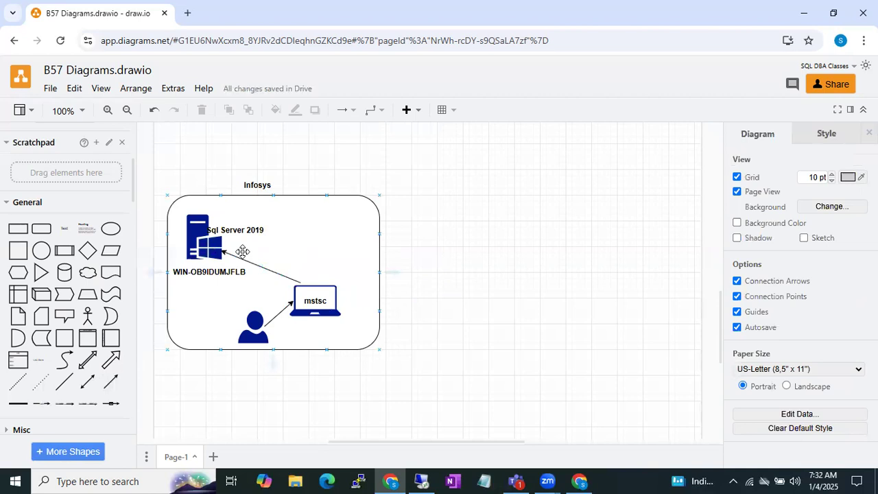
Show the Remote Desktop Connection window over the diagram to illustrate what the mstsc label refers to.
left_click(324, 269)
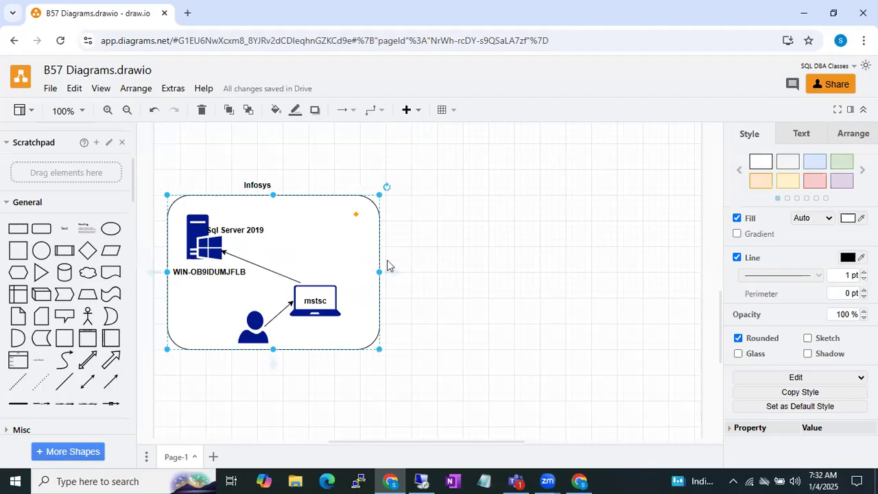
left_click(314, 301)
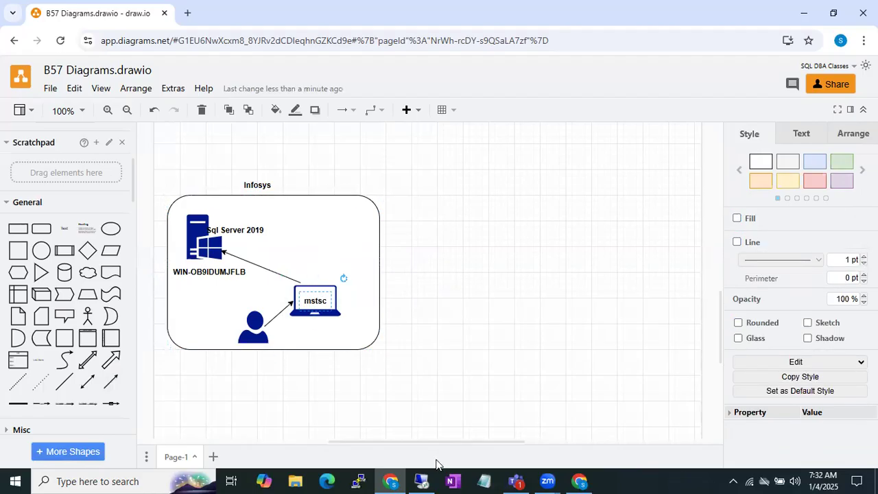
left_click(421, 481)
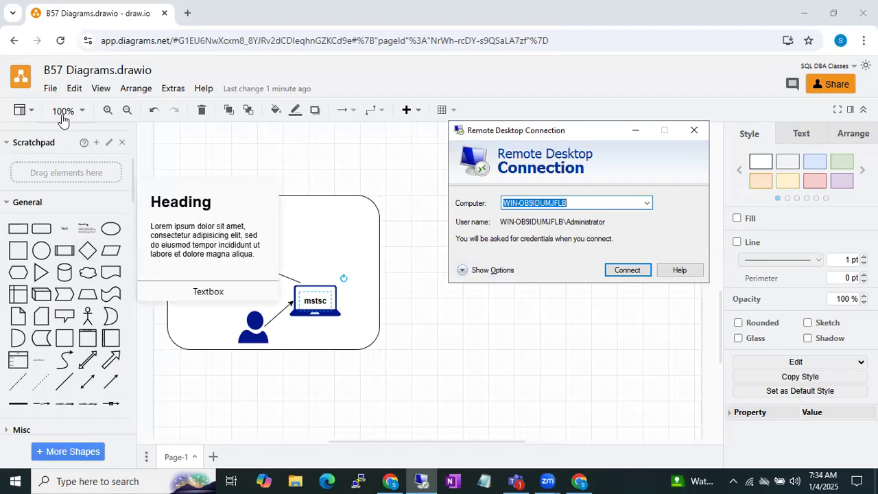
Search the shape library for "jump server" and clear the search text.
scroll(58, 154, "up", 4)
left_click_drag(49, 142, 0, 148)
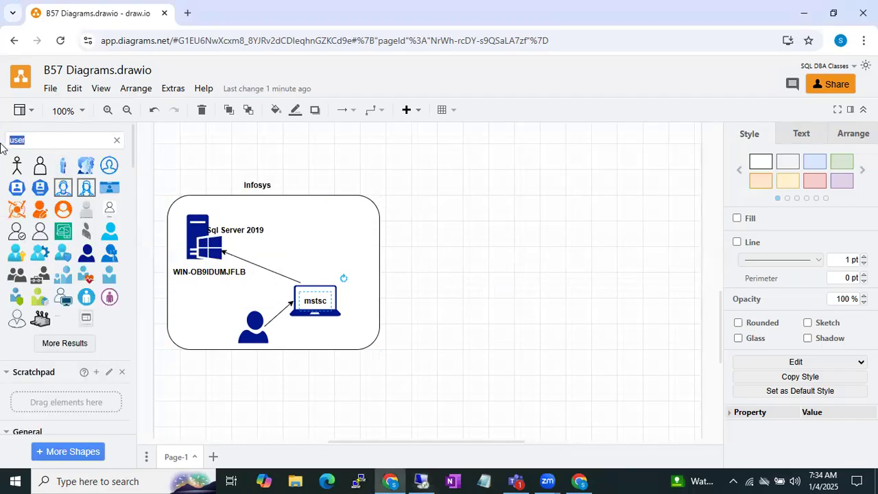
type("jump")
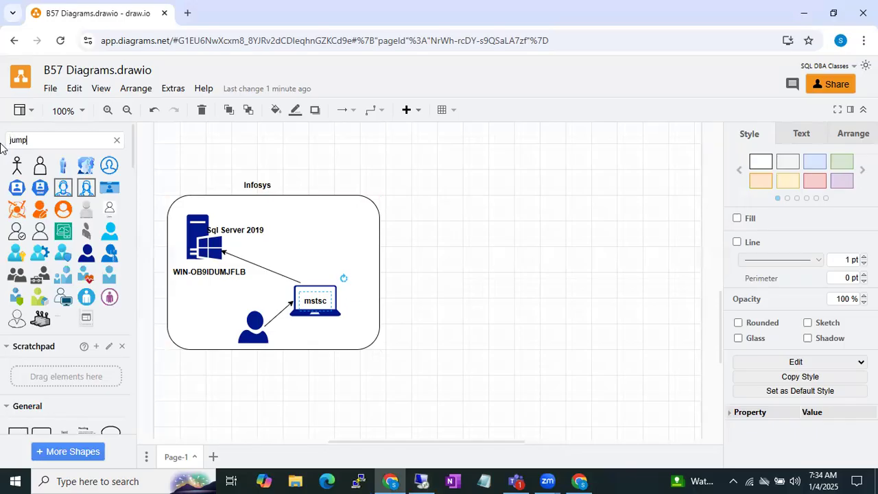
type(" server")
key("Return")
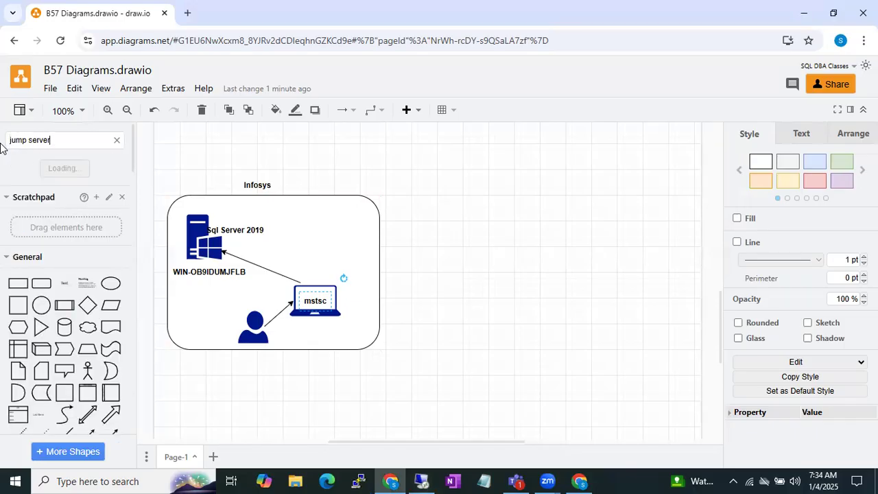
left_click_drag(57, 140, 2, 143)
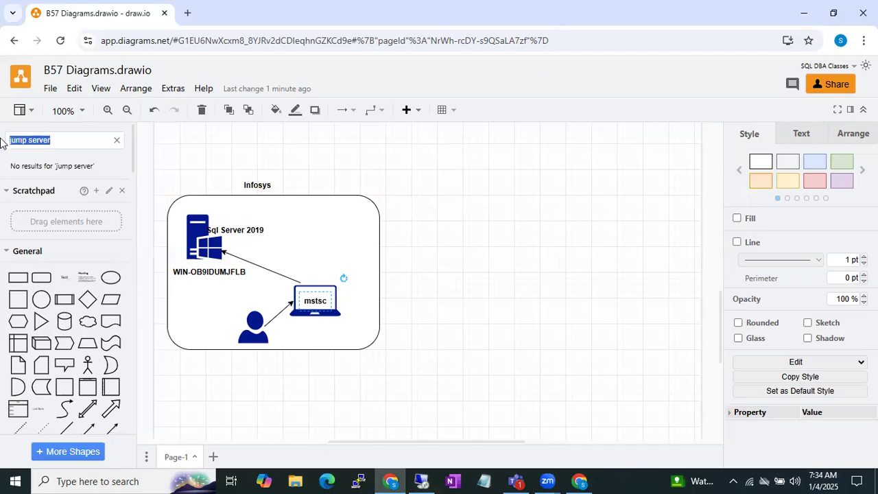
key("BackSpace")
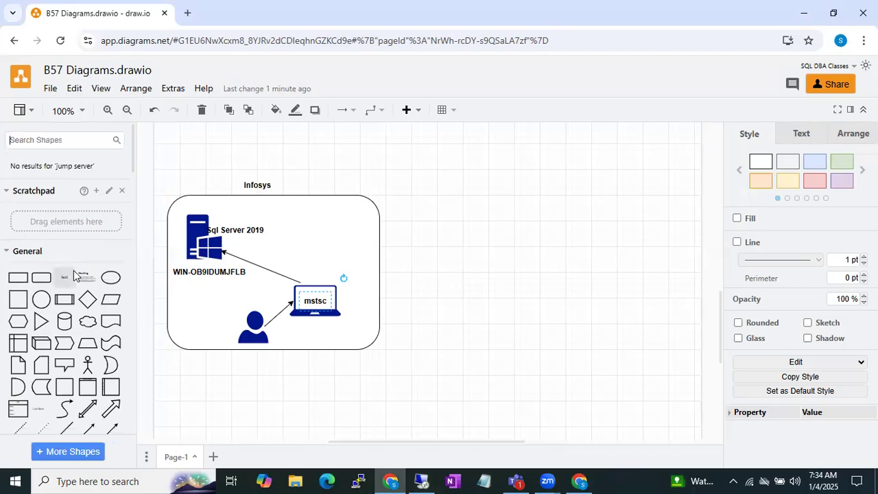
Insert an ellipse inside the Infosys box above the laptop and shrink it slightly.
mouse_move(79, 278)
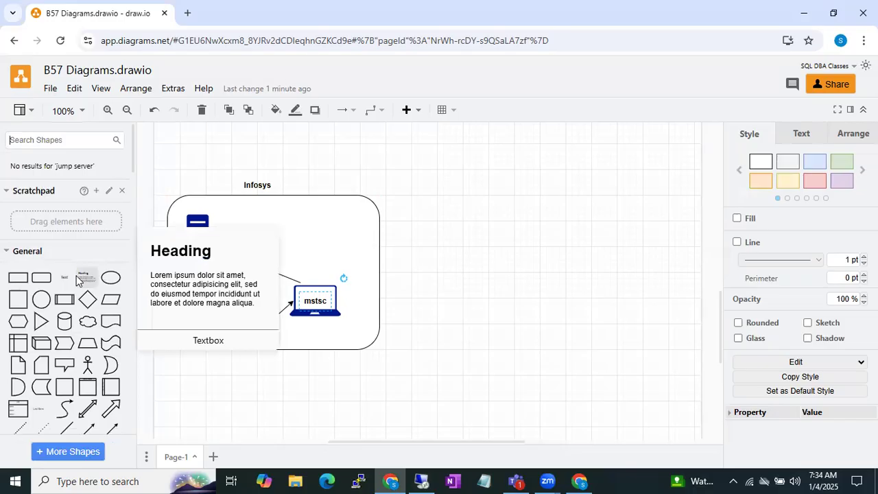
left_click(449, 311)
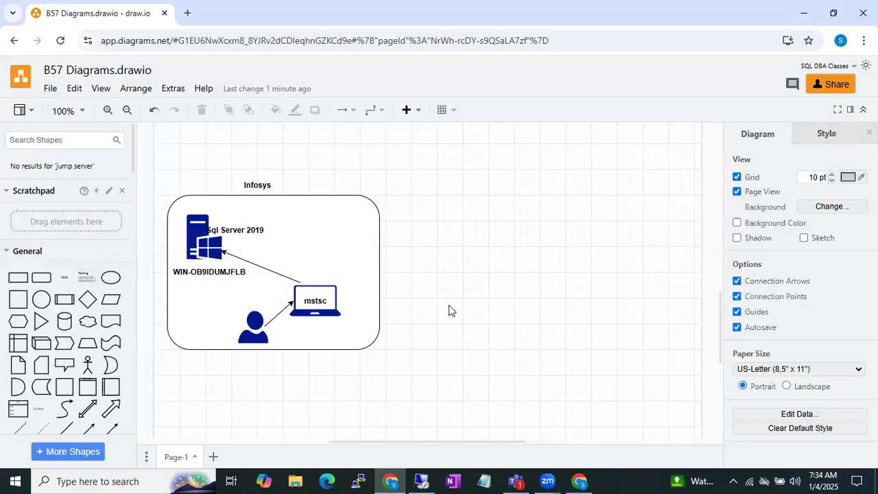
left_click(111, 278)
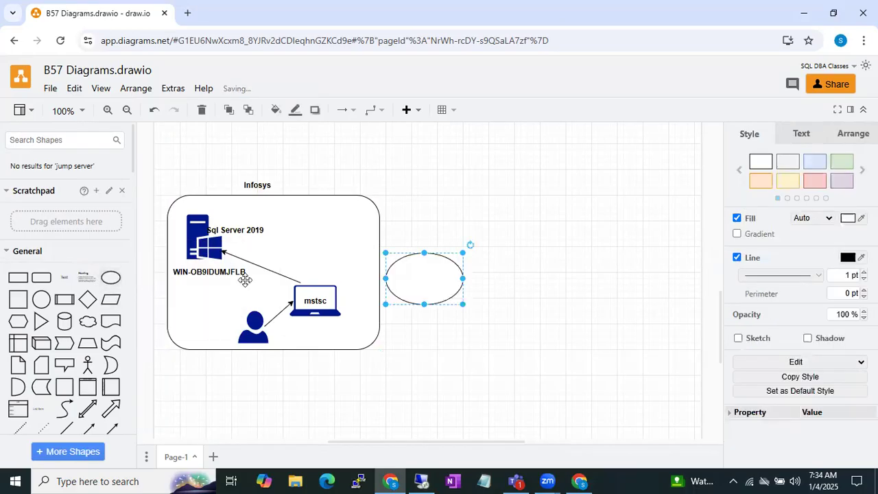
left_click_drag(419, 270, 324, 226)
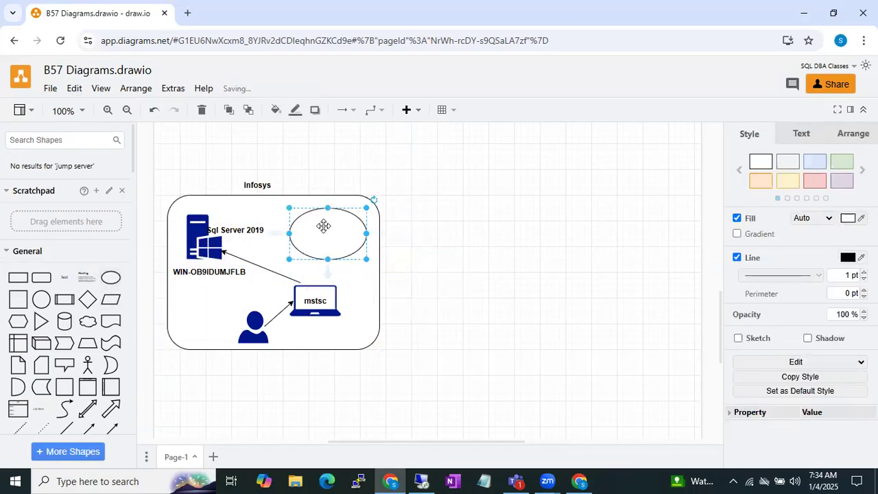
left_click_drag(289, 258, 317, 237)
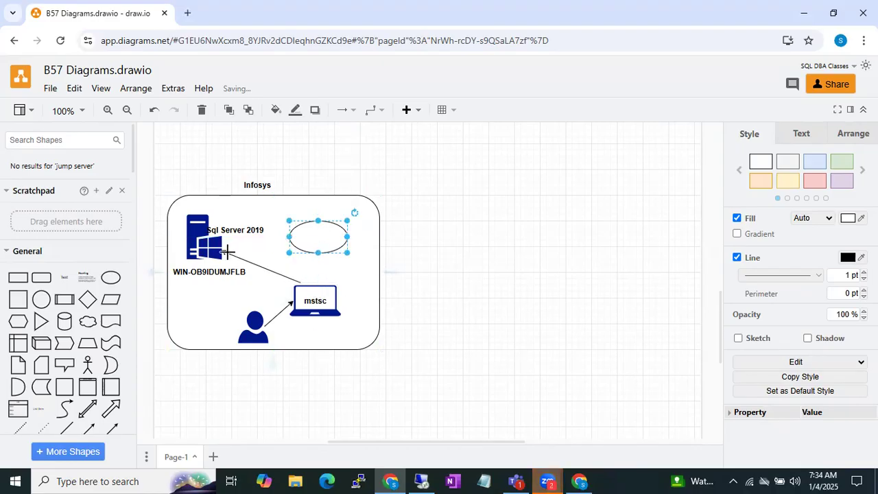
Add a text label reading "Jump Servers" on the empty canvas beside the Infosys box.
left_click(442, 272)
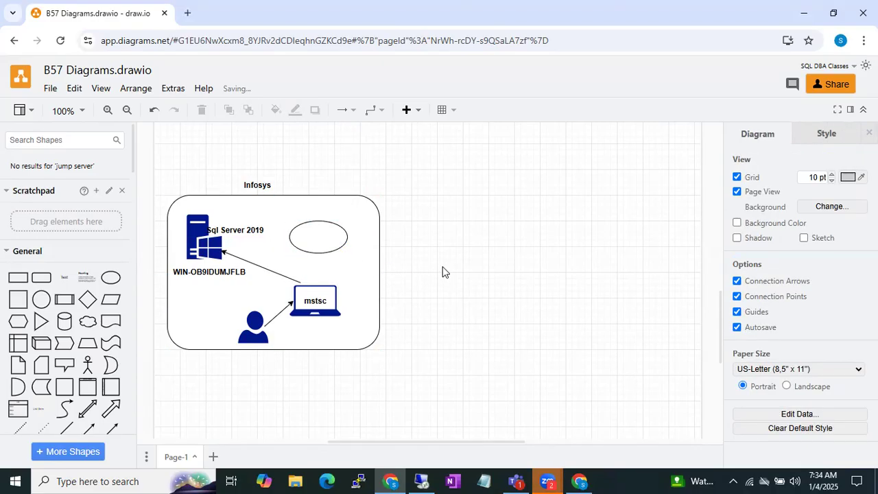
double_click(443, 272)
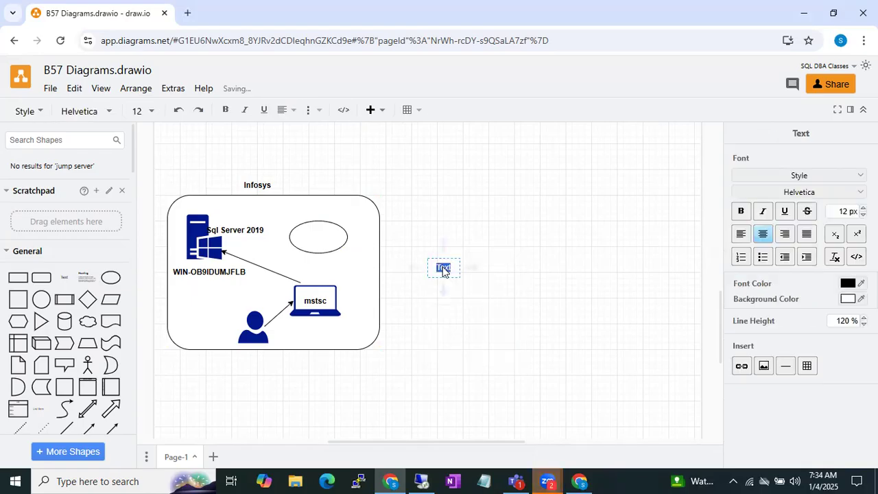
type("Jump")
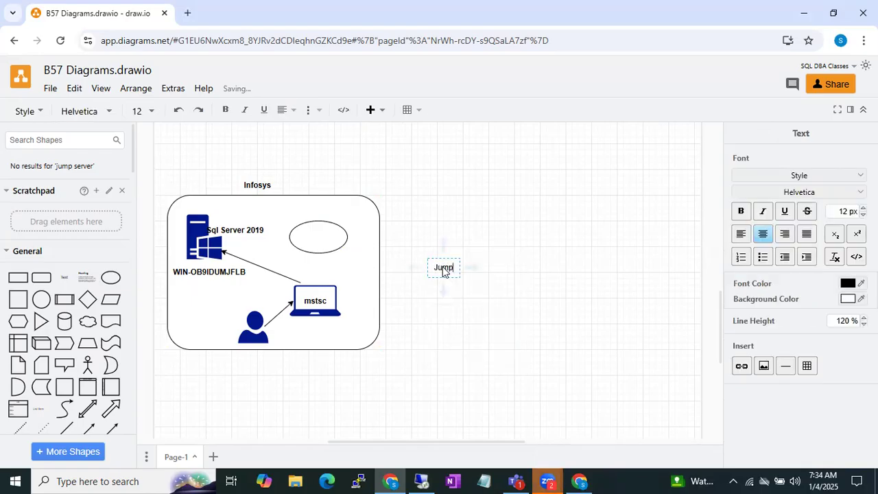
type(" Servers")
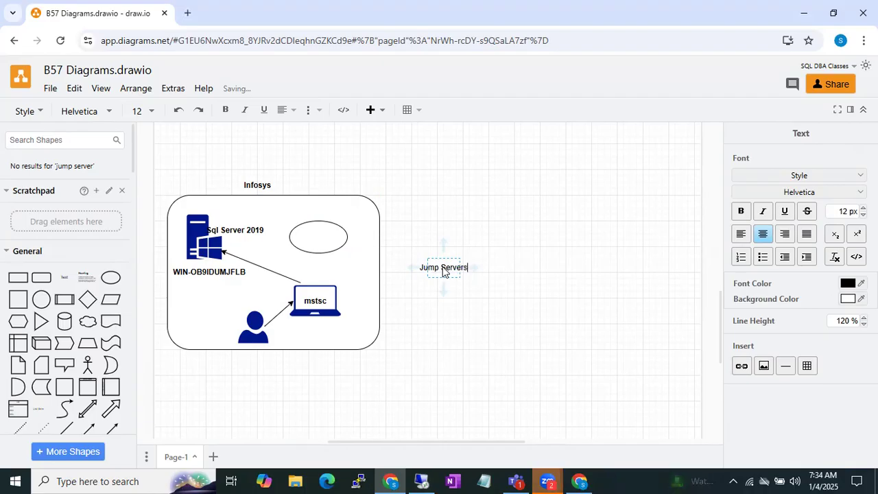
left_click(514, 268)
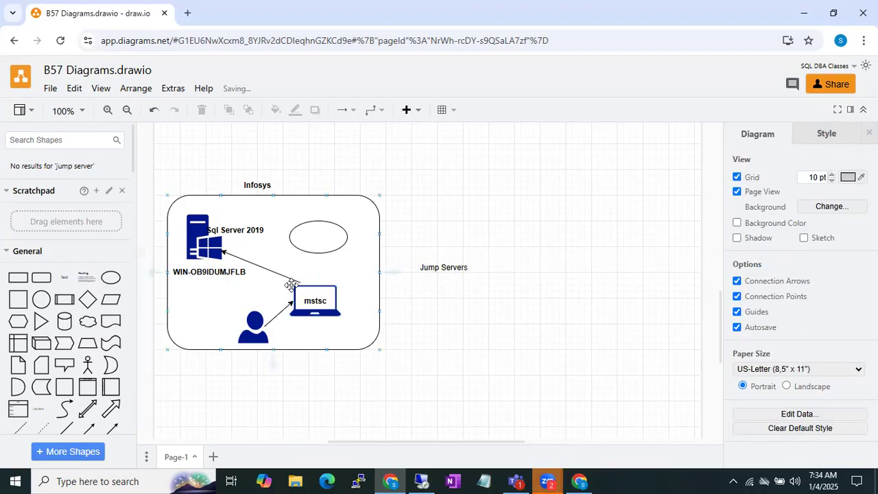
left_click(212, 249)
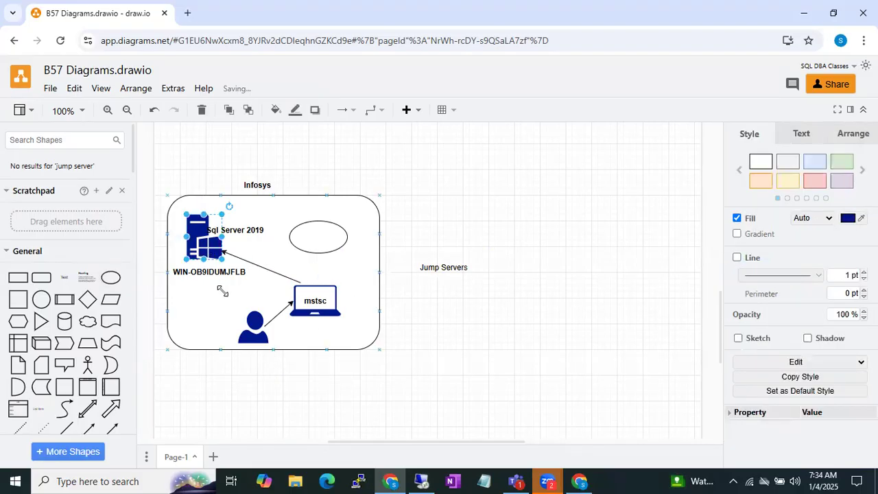
left_click(263, 272)
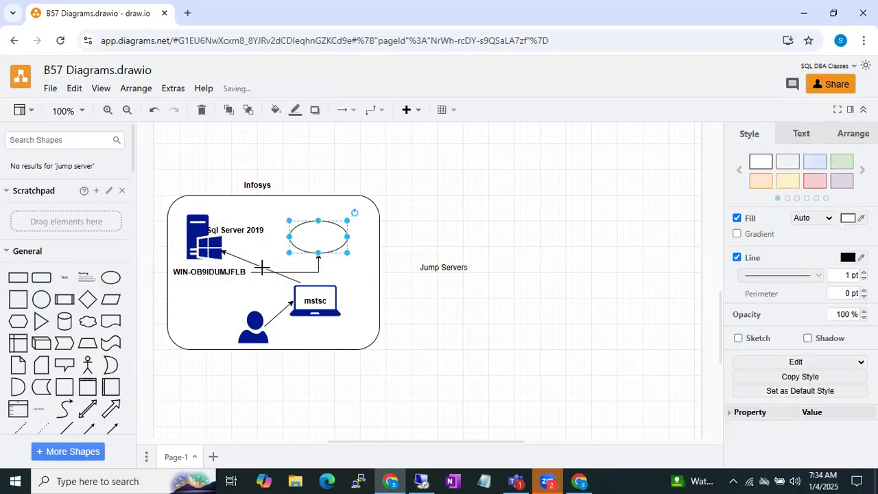
key("ctrl+z")
Reroute the laptop-to-server arrow so it runs from the top of the laptop straight up to the bottom of the ellipse.
left_click(236, 255)
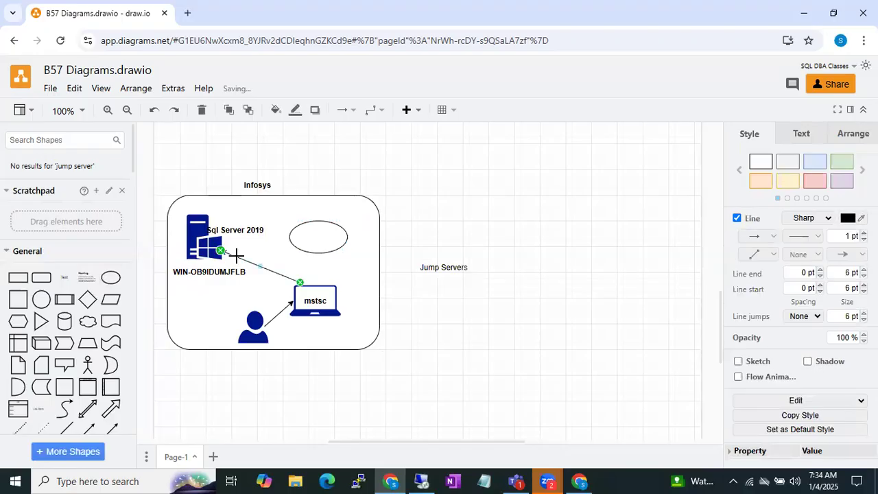
left_click_drag(221, 252, 320, 252)
left_click_drag(299, 284, 319, 285)
left_click(427, 300)
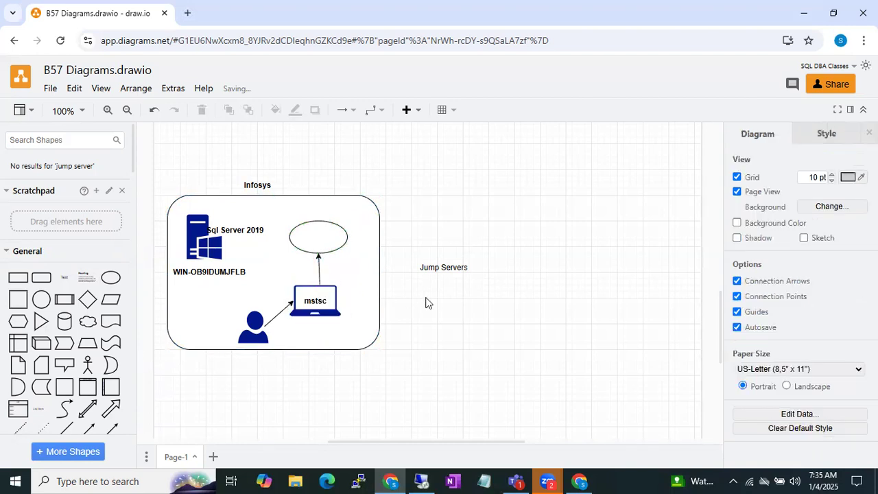
Add a bold text label reading "Jump Server" and place it directly above the ellipse.
double_click(462, 218)
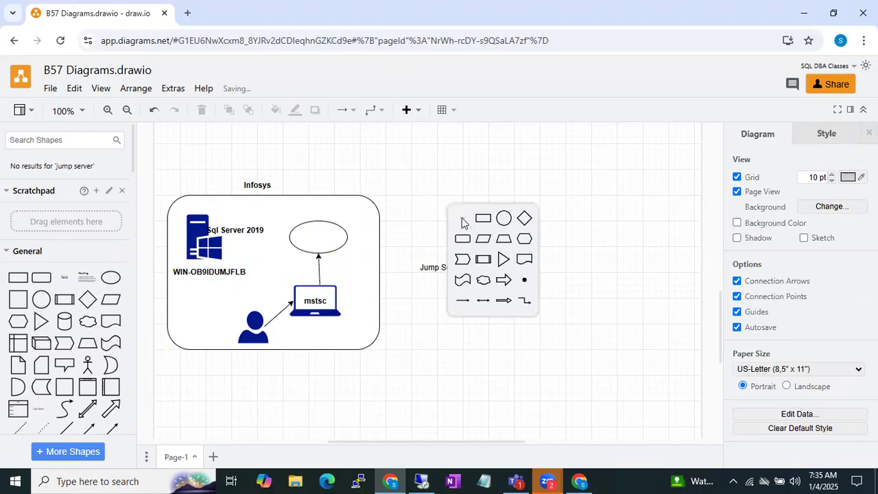
left_click(462, 217)
type("Jump Server")
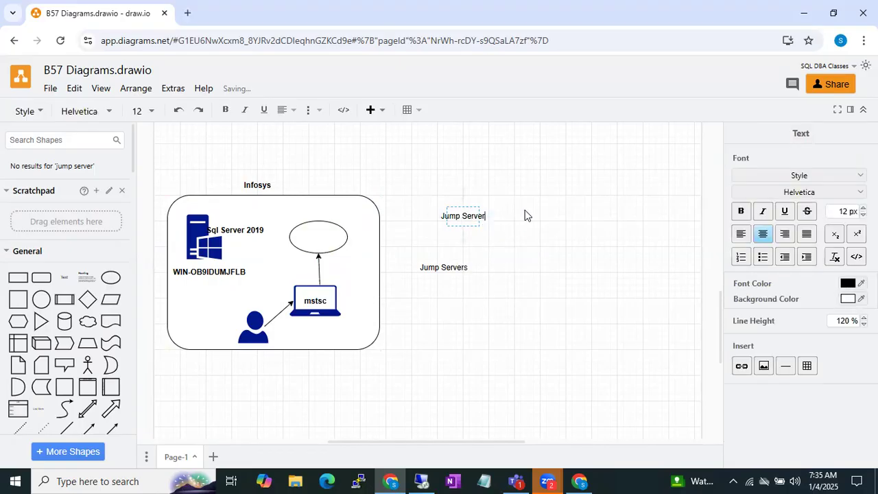
left_click(525, 211)
left_click(483, 213)
key("ctrl+b")
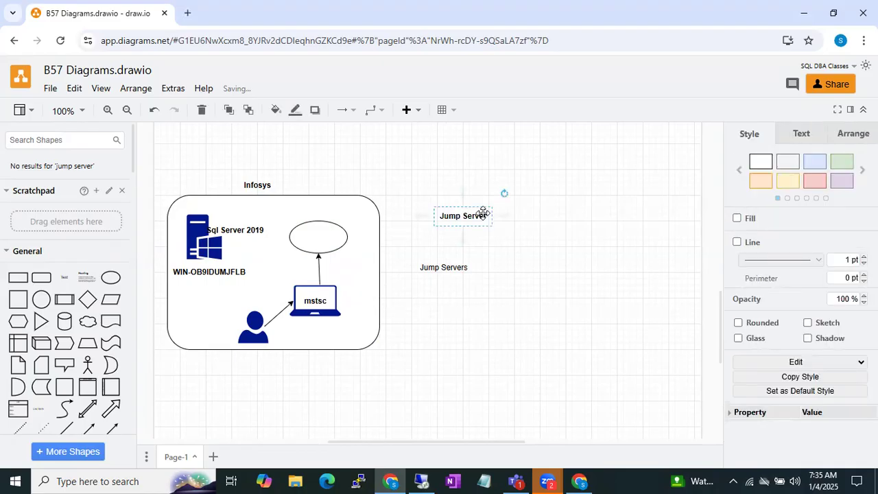
left_click_drag(482, 213, 331, 208)
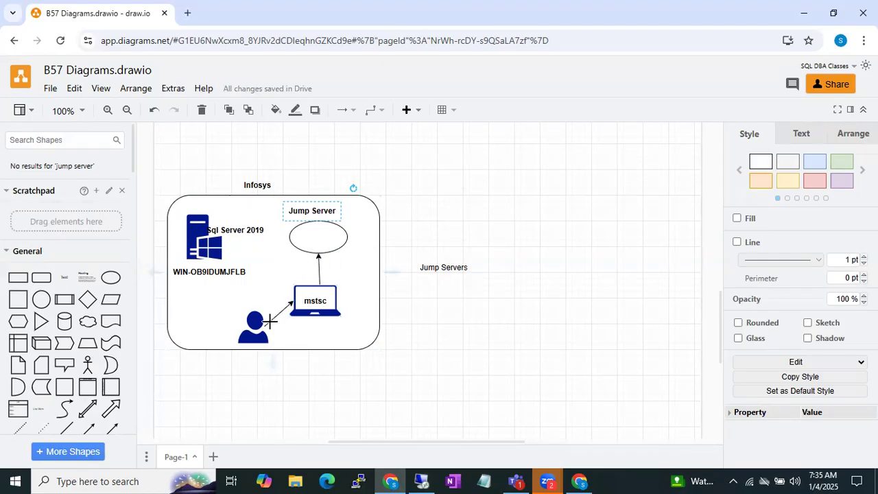
Insert a directional arrow from the ellipse to the Windows server icon and move the Sql Server 2019 label above that icon.
left_click(323, 231)
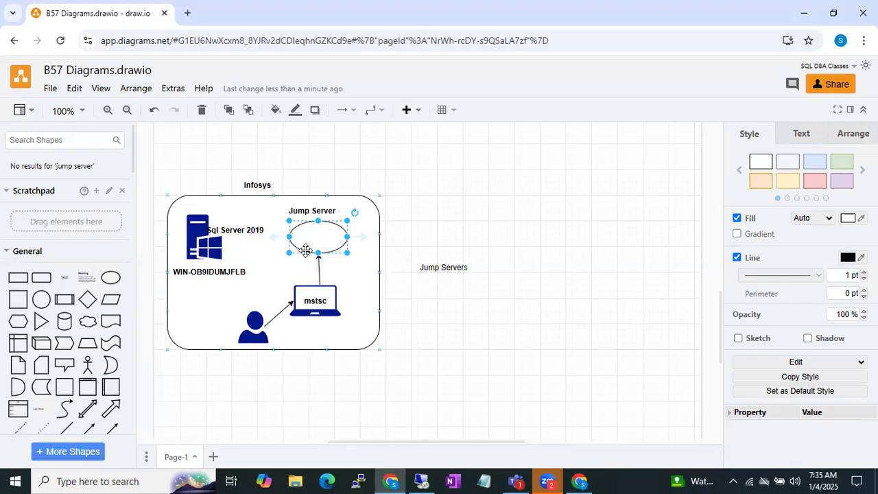
left_click(113, 428)
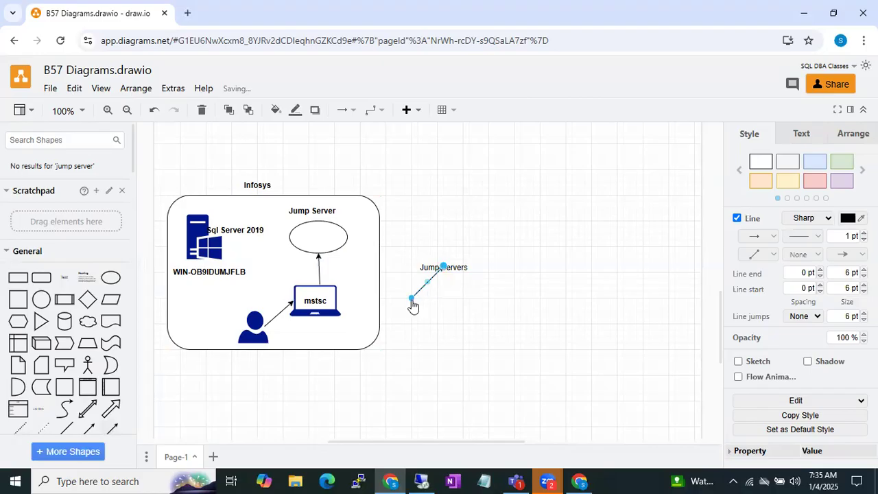
left_click_drag(411, 297, 225, 210)
left_click(249, 229)
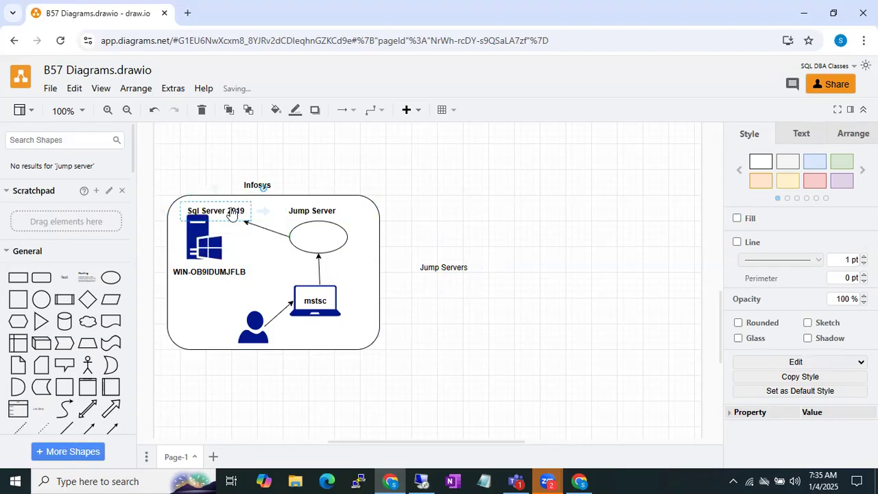
left_click(153, 247)
left_click(247, 224)
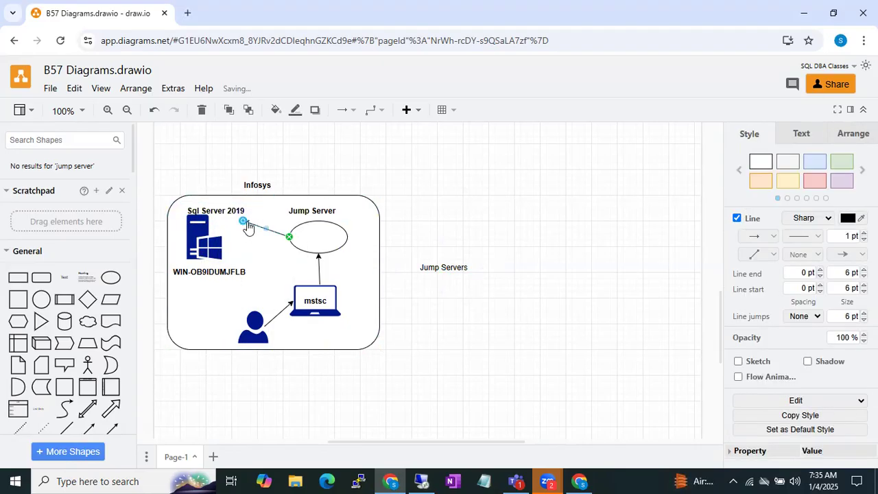
left_click_drag(243, 223, 223, 240)
left_click(438, 203)
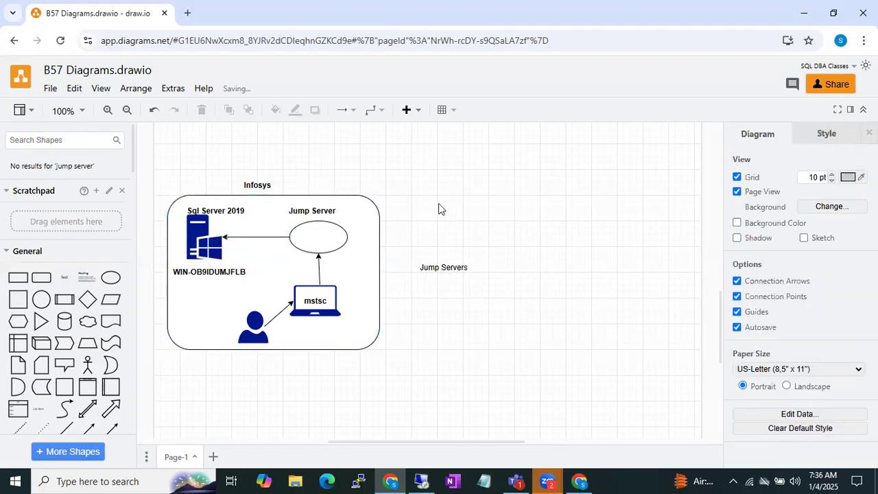
Add a two-line text label reading "Citrix Apps" and "CyberArk" on the empty canvas beside the Infosys box.
double_click(438, 204)
left_click(439, 208)
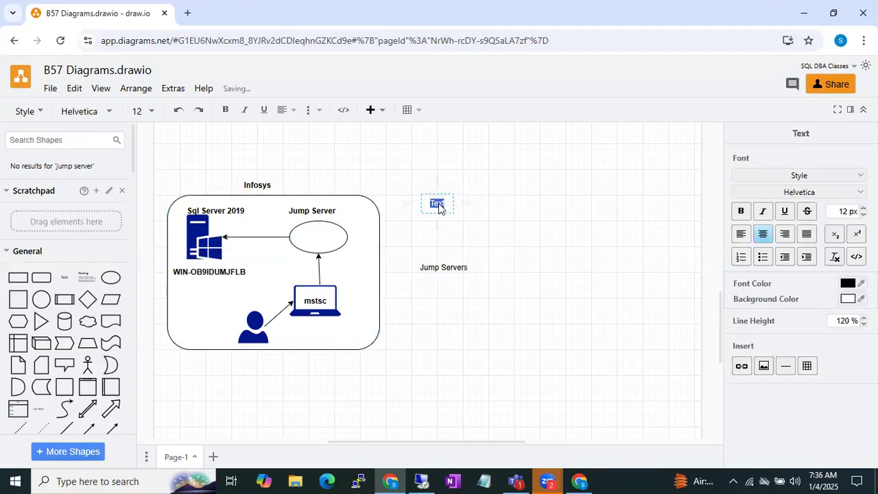
type("Citrix Apps")
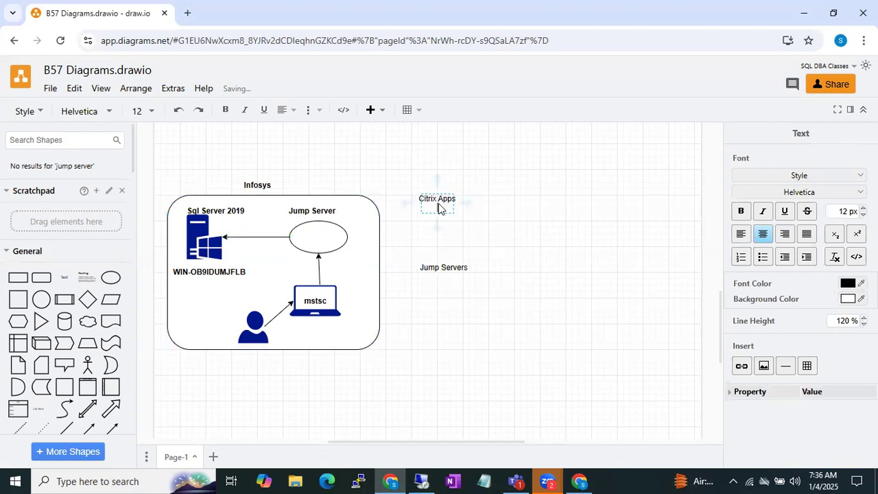
key("Return")
type("CyberArk")
left_click(558, 211)
Make the Citrix Apps and CyberArk label bold and place it inside the Jump Server ellipse.
left_click(515, 213)
left_click(450, 206)
left_click_drag(450, 206, 318, 237)
left_click(516, 184)
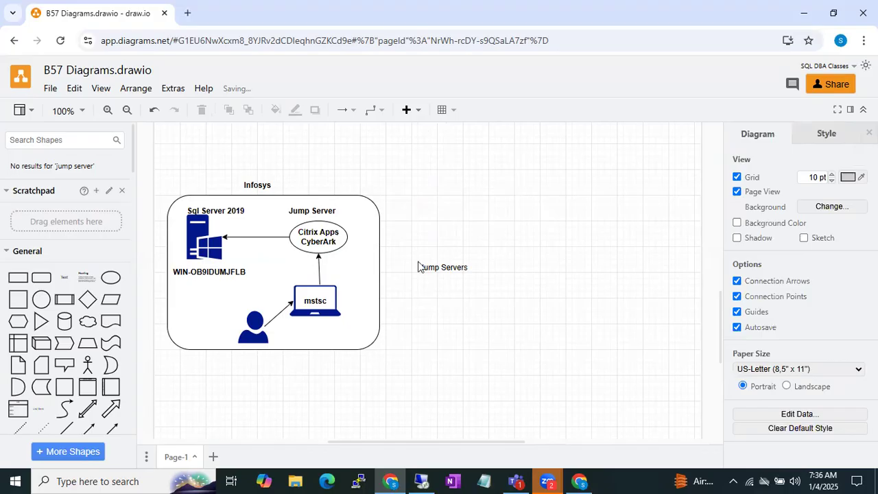
Search the shapes for "gear", insert the golden gear icon, shrink it and place it over the Windows server icon's left side.
left_click(306, 287)
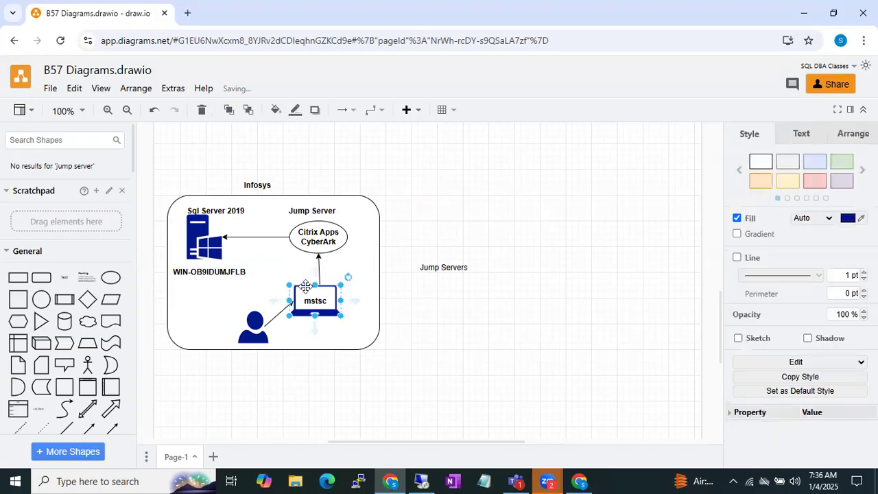
left_click(214, 249)
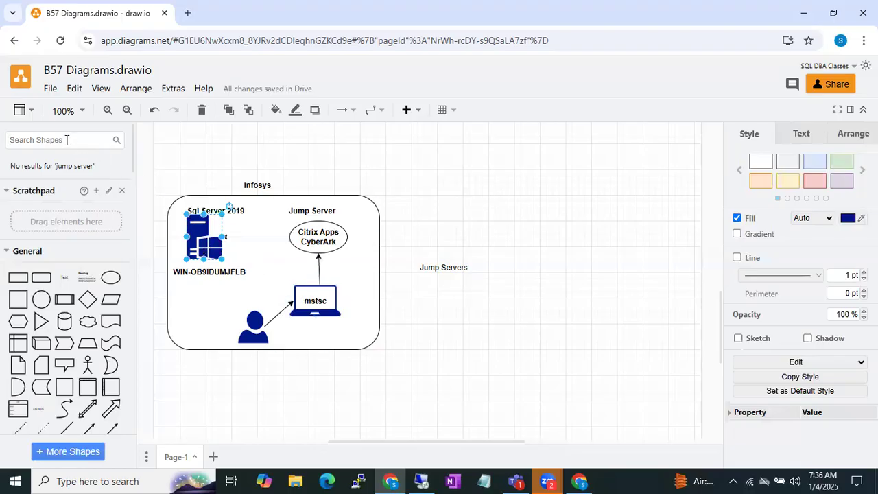
type("gear")
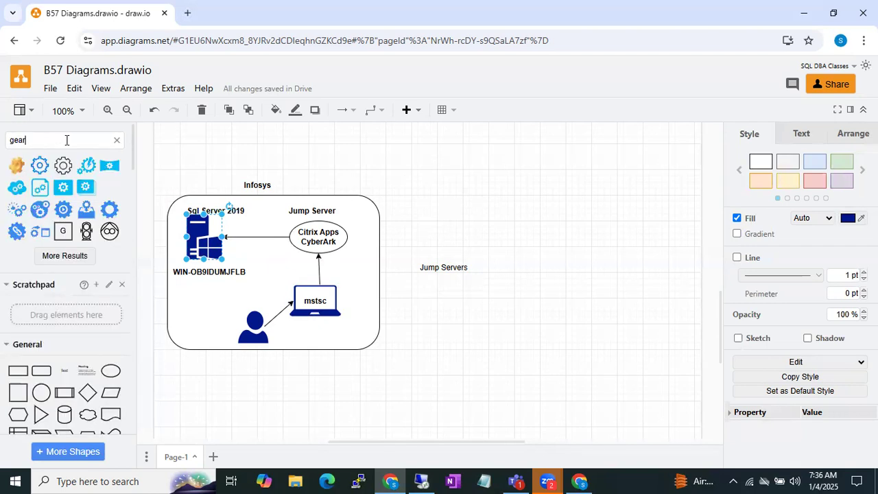
left_click(17, 165)
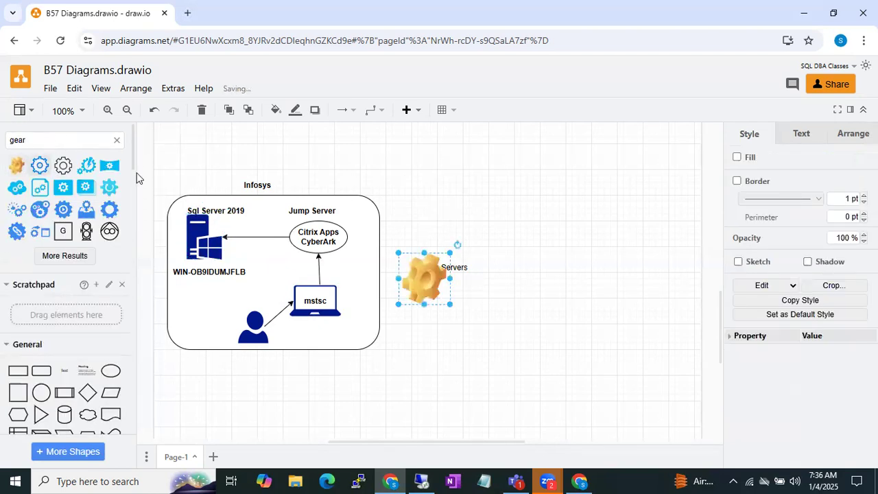
left_click_drag(425, 277, 183, 236)
left_click_drag(154, 273, 178, 244)
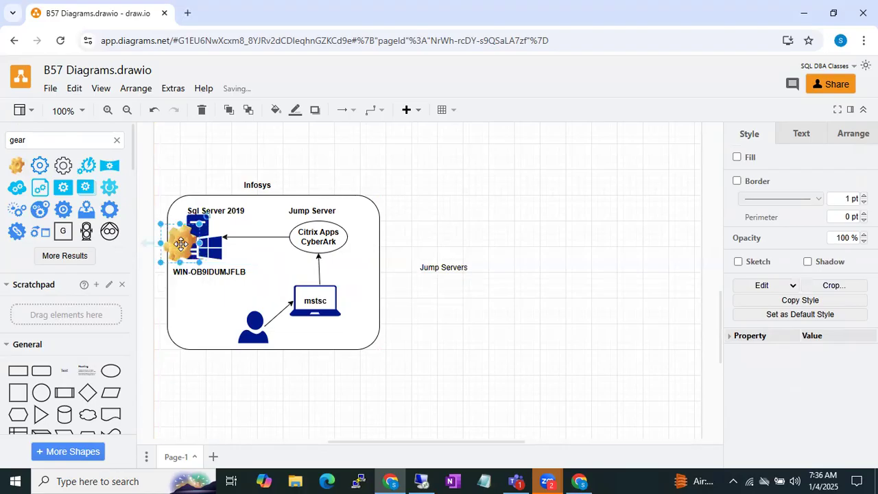
left_click(191, 187)
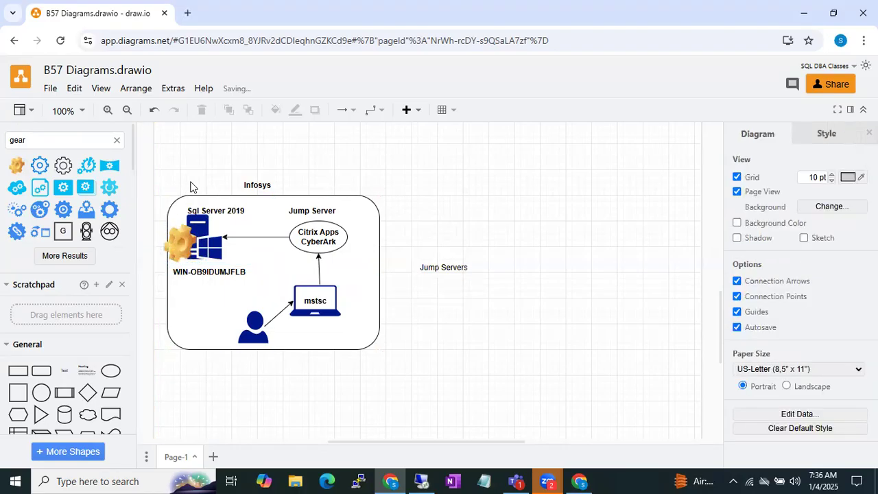
left_click(217, 247)
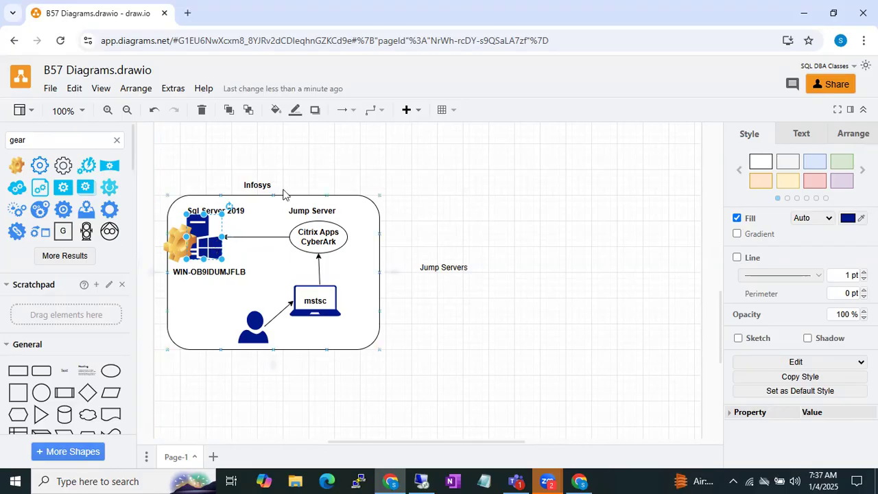
left_click(214, 154)
left_click(229, 212)
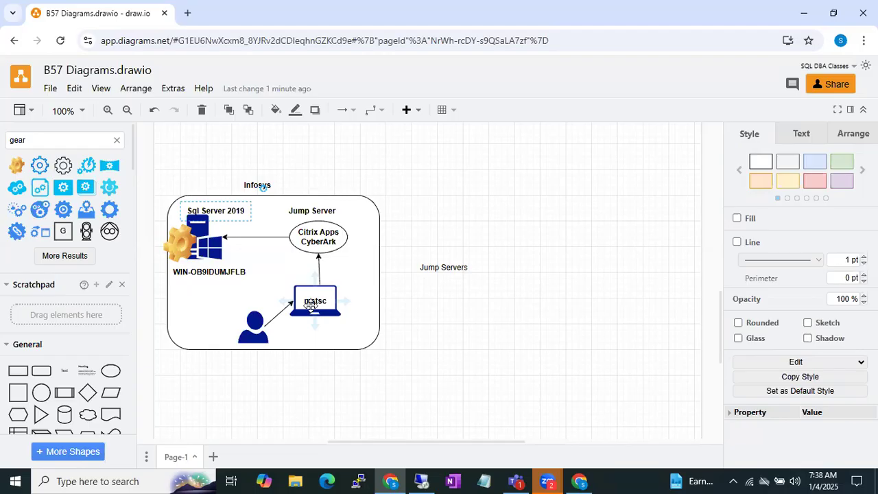
left_click(218, 249)
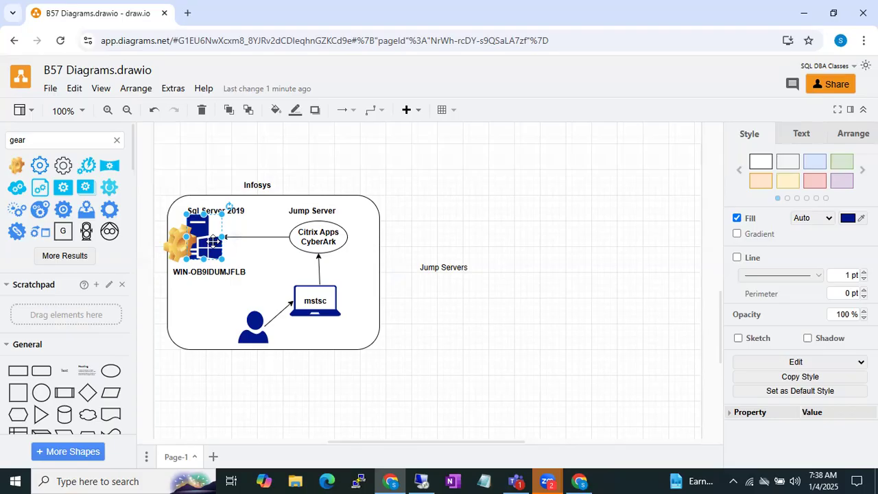
left_click(315, 301)
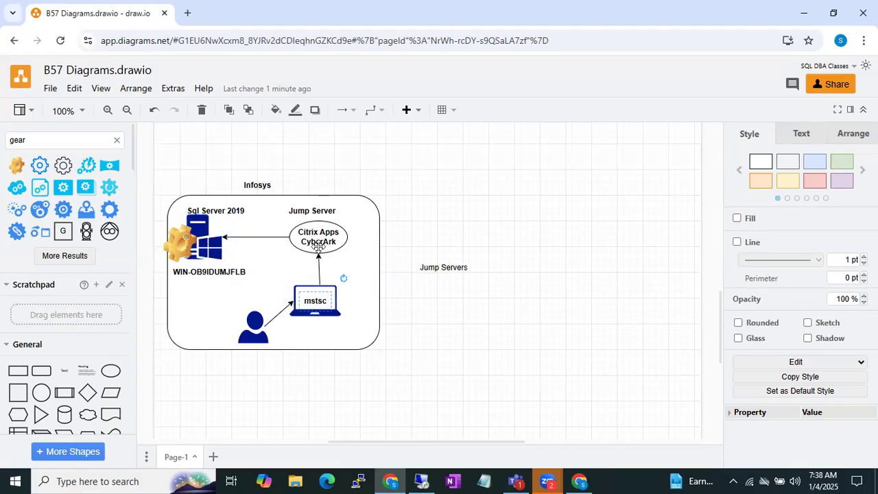
left_click(293, 228)
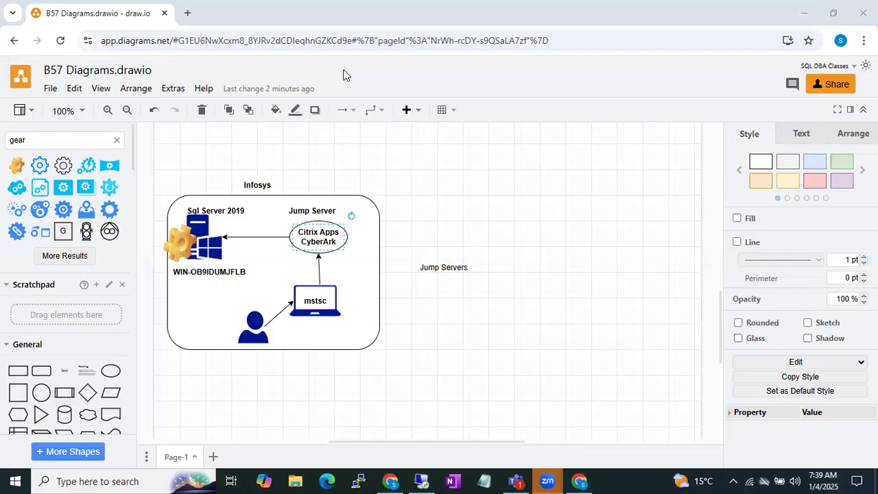
left_click(398, 258)
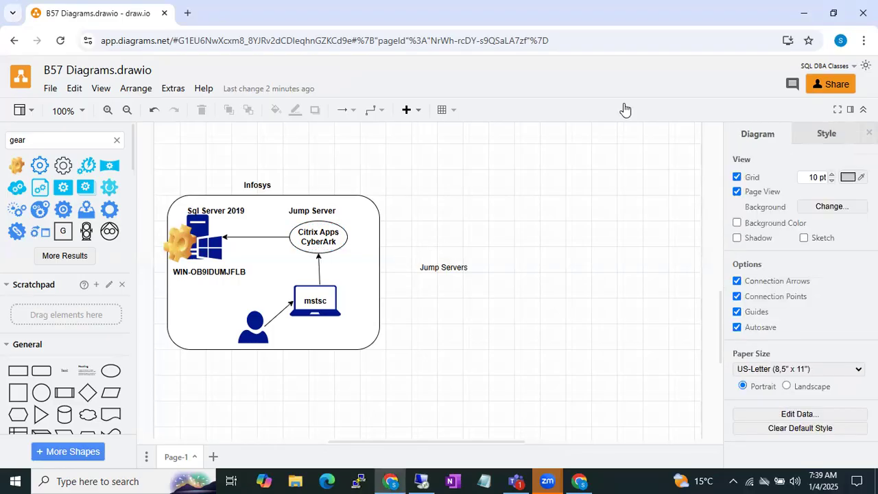
Add a text label reading "VDI" just right of the ellipse inside the Infosys box and delete the stray "Jump Servers" label.
double_click(493, 197)
left_click(493, 194)
key("BackSpace")
type("VDI")
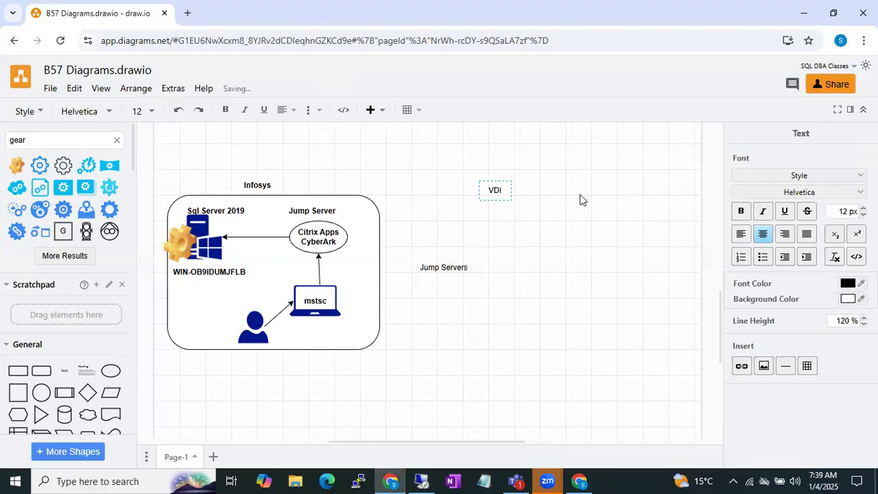
left_click(580, 199)
left_click(496, 191)
left_click_drag(496, 192, 362, 247)
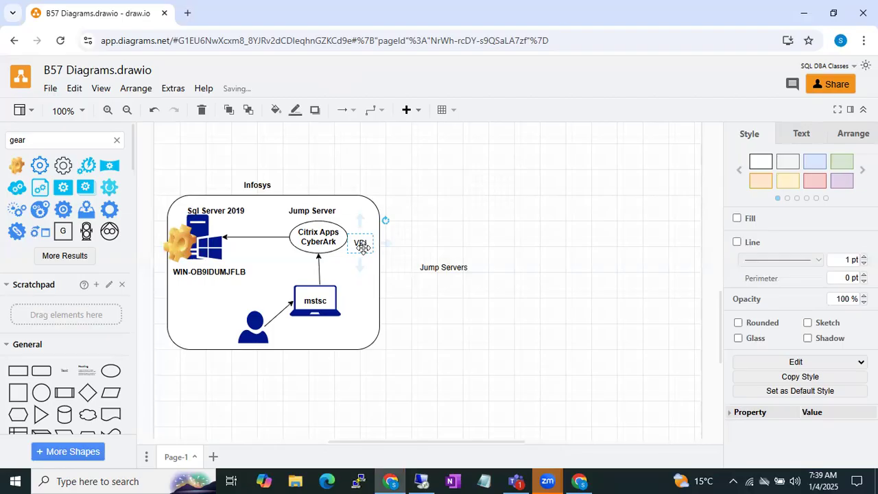
left_click(436, 267)
key("Delete")
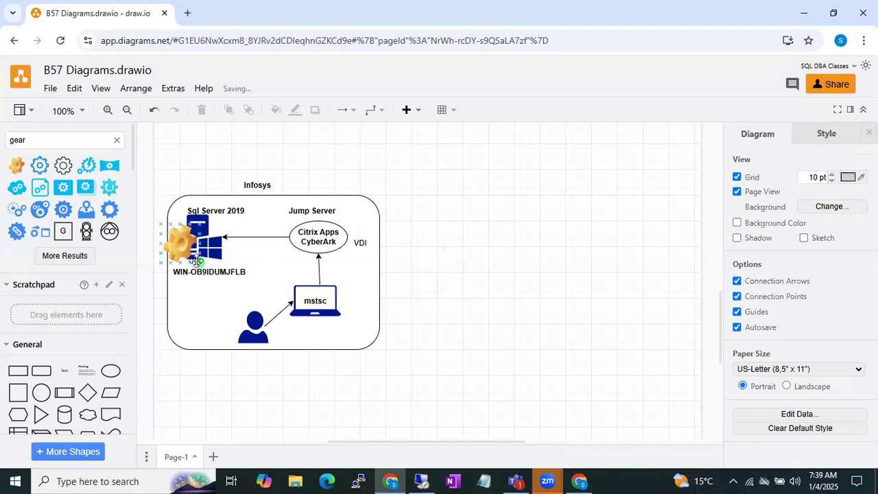
Search the shapes for "home" and insert the blue house icon on the empty canvas to the right of the Infosys box.
left_click_drag(29, 140, 1, 147)
type("home")
key("Return")
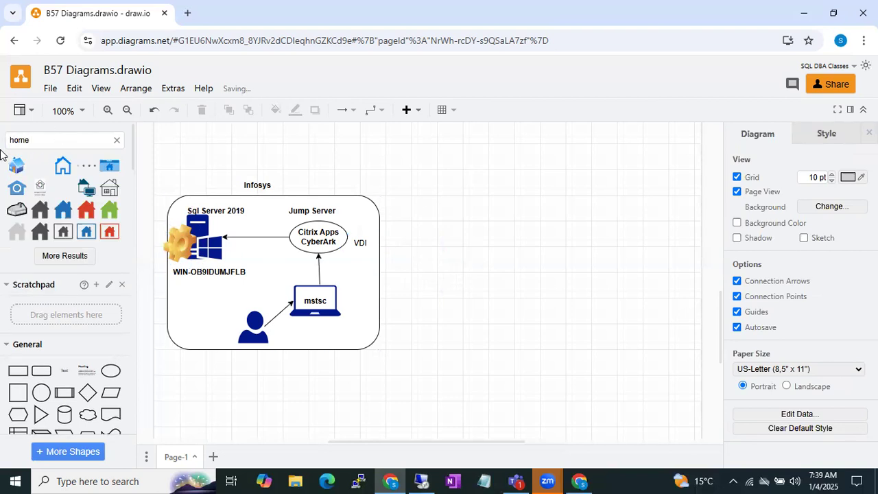
mouse_move(63, 203)
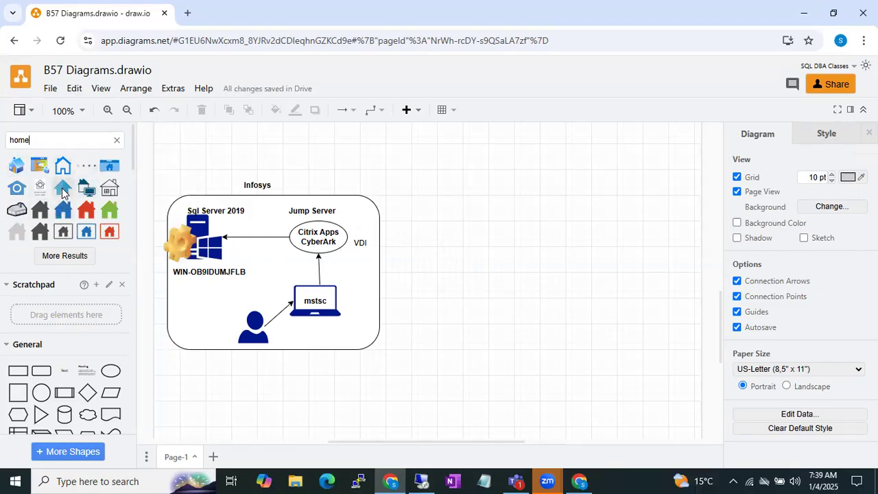
left_click(15, 168)
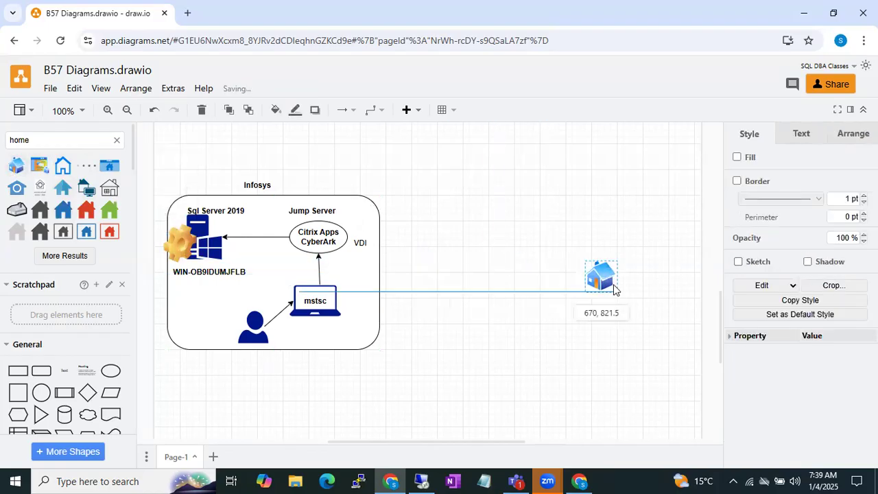
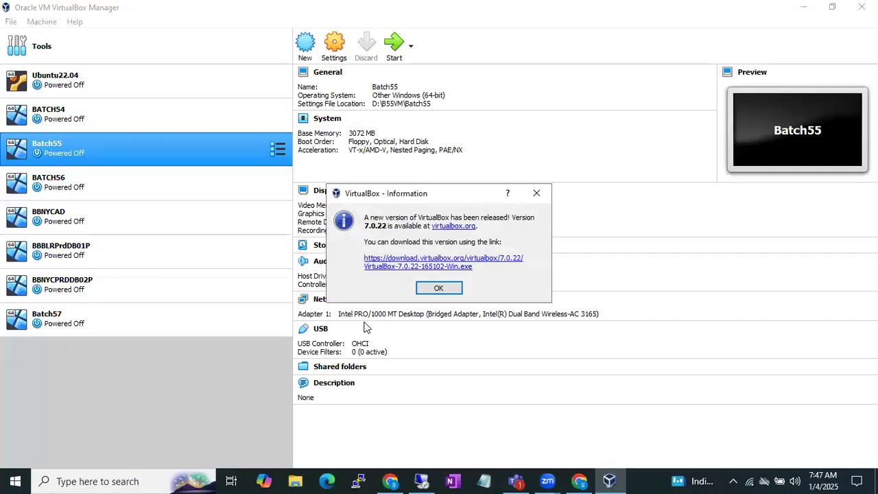
In Oracle VM VirtualBox Manager, start the Batch57 virtual machine and close the keyboard-capture notice in its window.
left_click(424, 291)
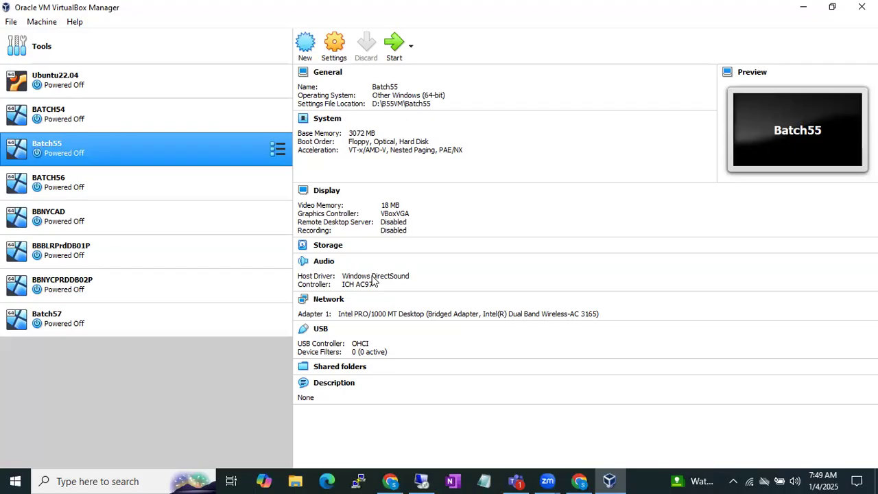
left_click(118, 324)
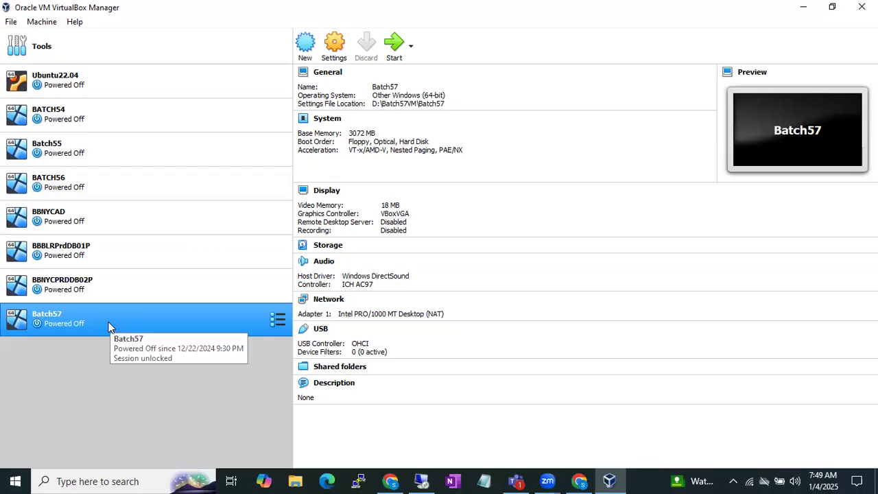
double_click(106, 324)
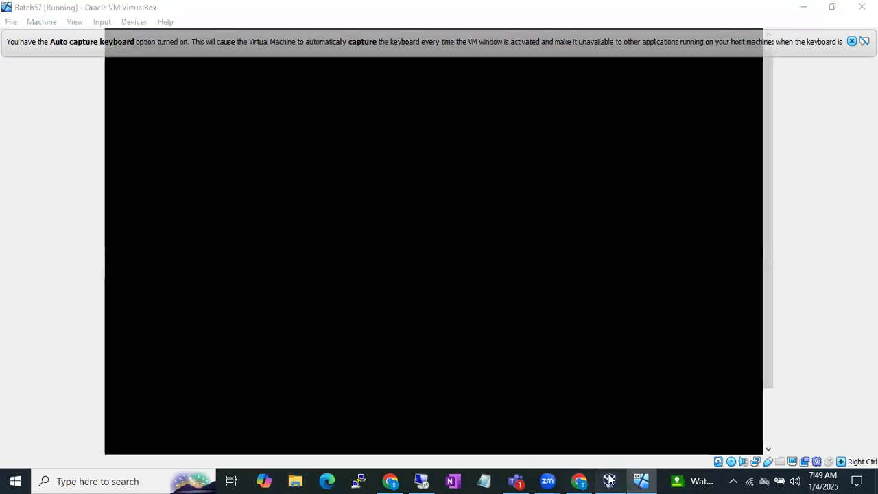
left_click(608, 480)
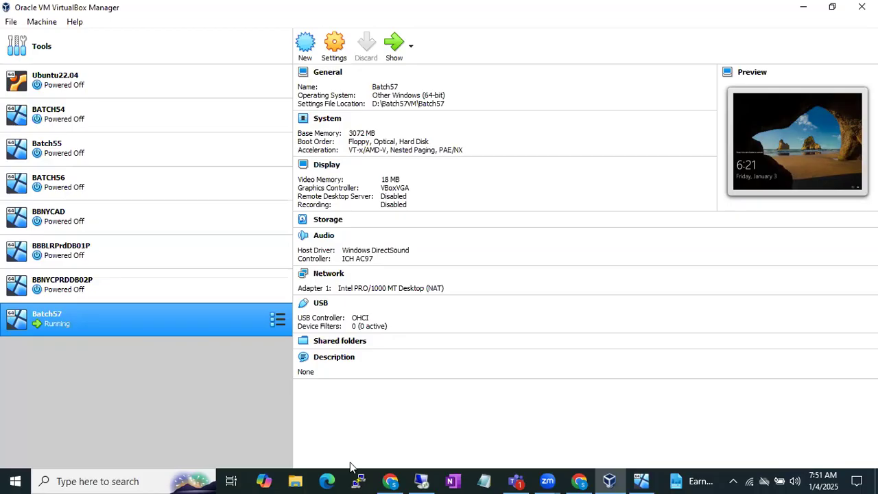
left_click(641, 480)
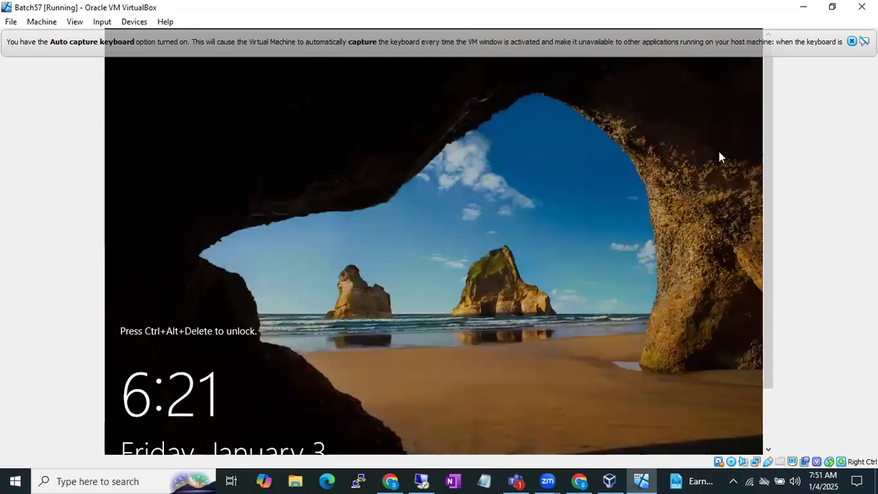
left_click(851, 42)
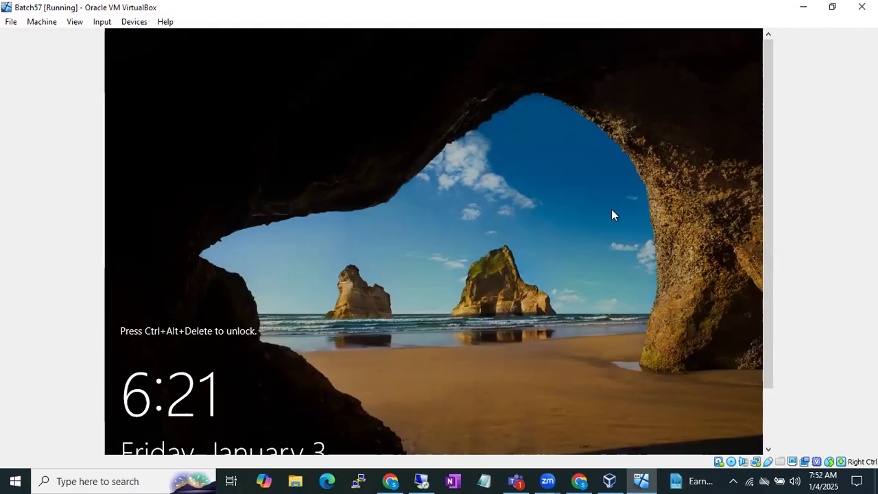
Unlock the Batch57 Windows server and sign in as Administrator with the account password.
key("ctrl+alt+Delete")
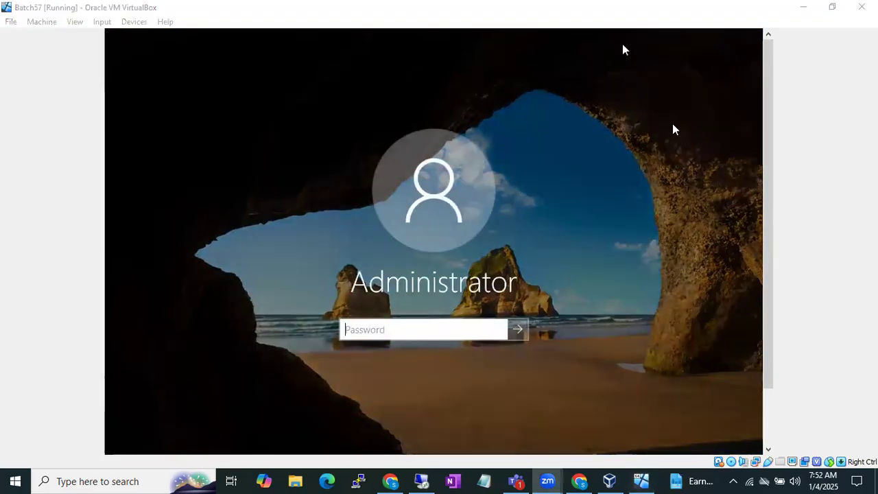
left_click(102, 21)
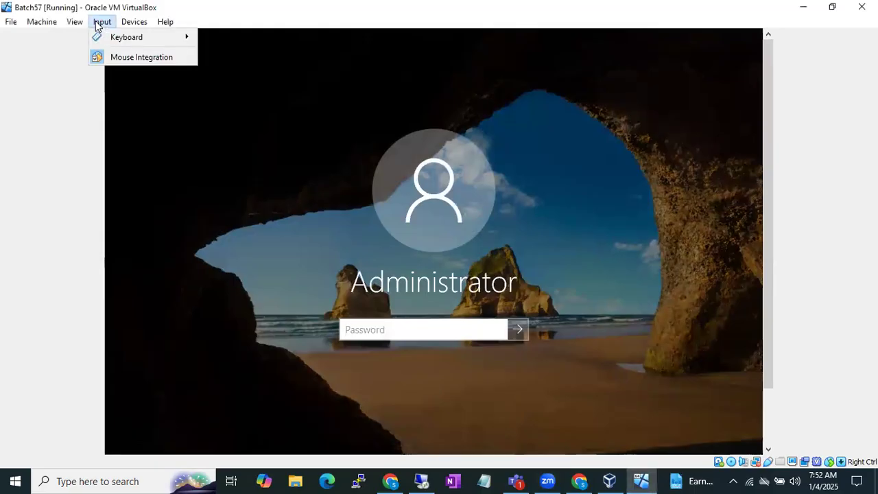
mouse_move(168, 40)
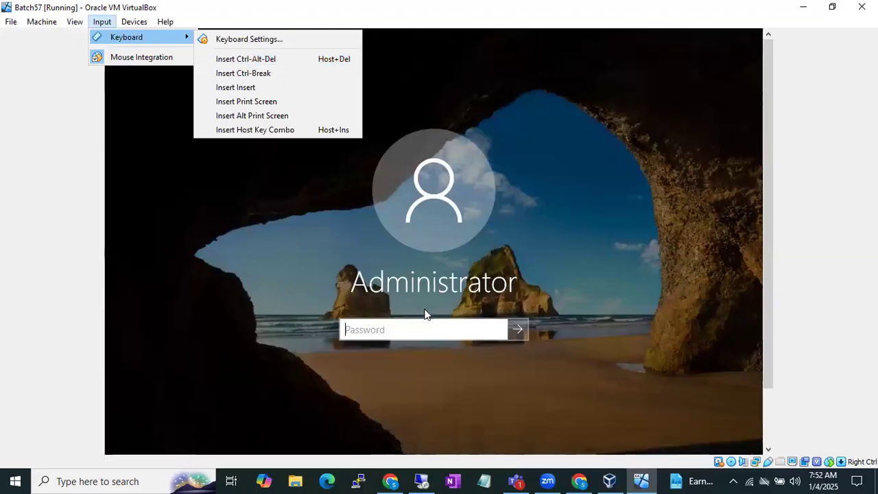
key("Escape")
key("Escape")
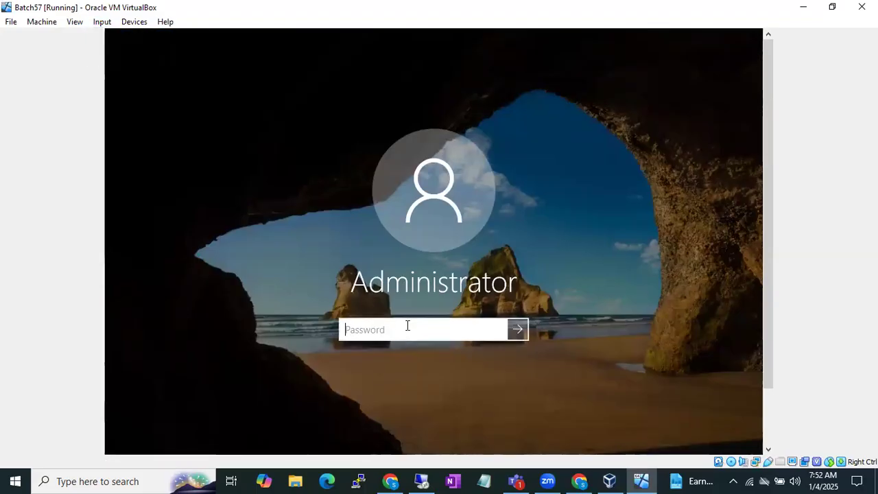
type("Pa$$w0rd")
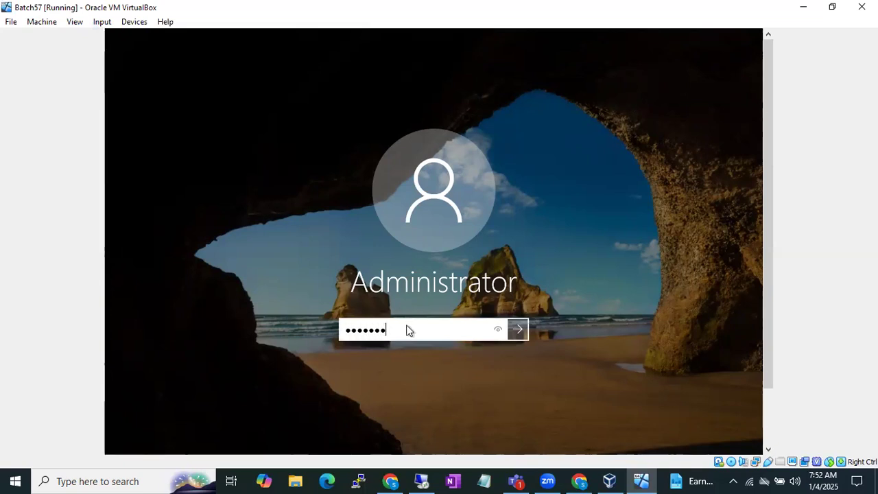
key("Return")
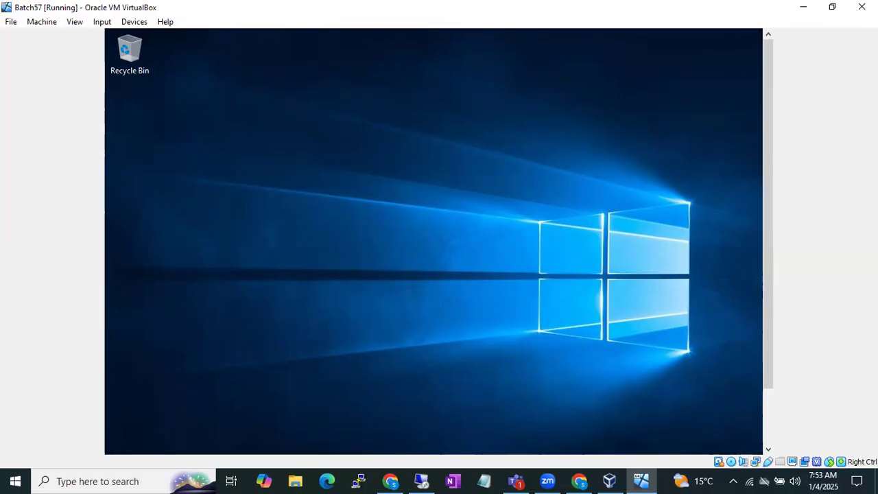
Close the Windows Admin Center prompt, minimize Server Manager and refresh the server's desktop.
left_click_drag(769, 244, 765, 315)
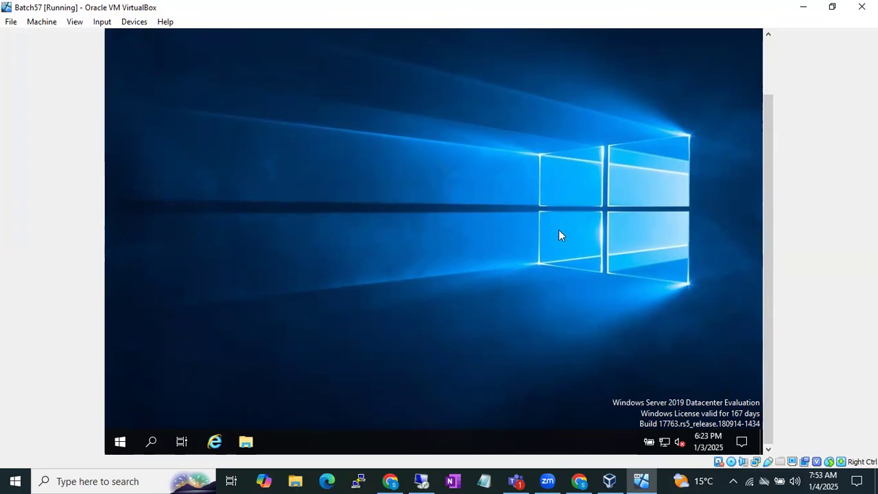
left_click_drag(769, 226, 774, 161)
left_click_drag(769, 203, 767, 267)
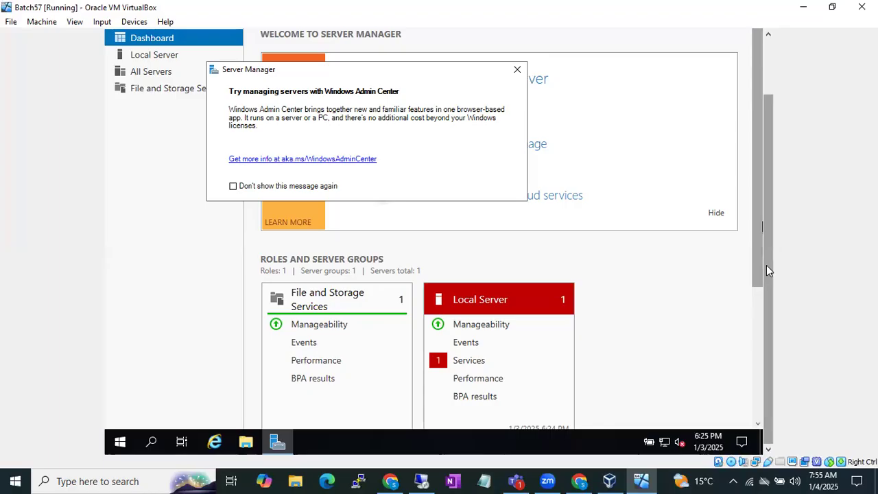
left_click_drag(767, 197, 768, 102)
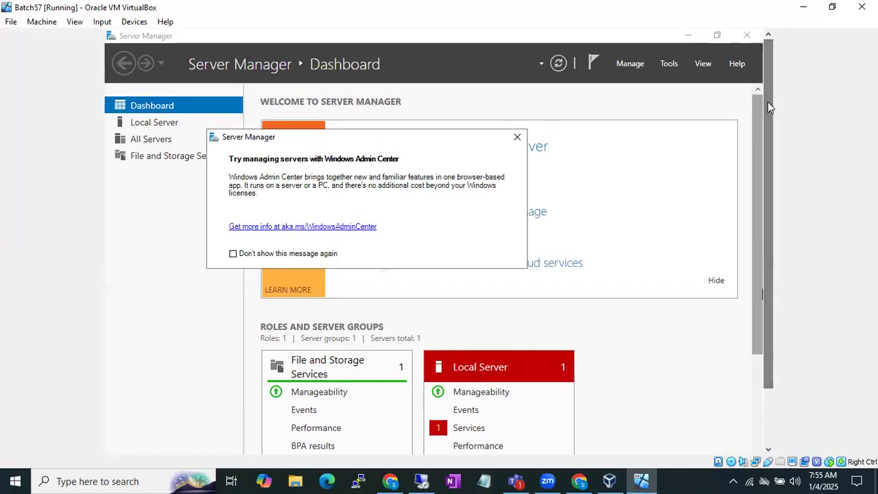
left_click(520, 136)
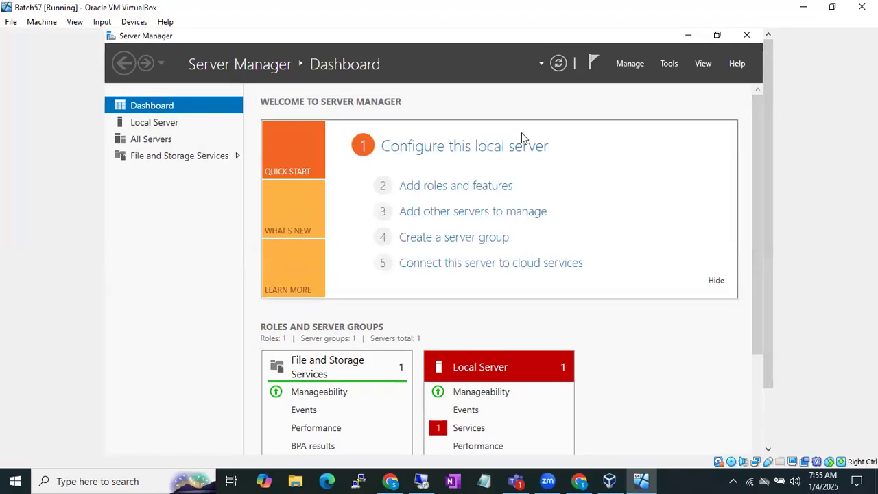
left_click(691, 35)
right_click(364, 199)
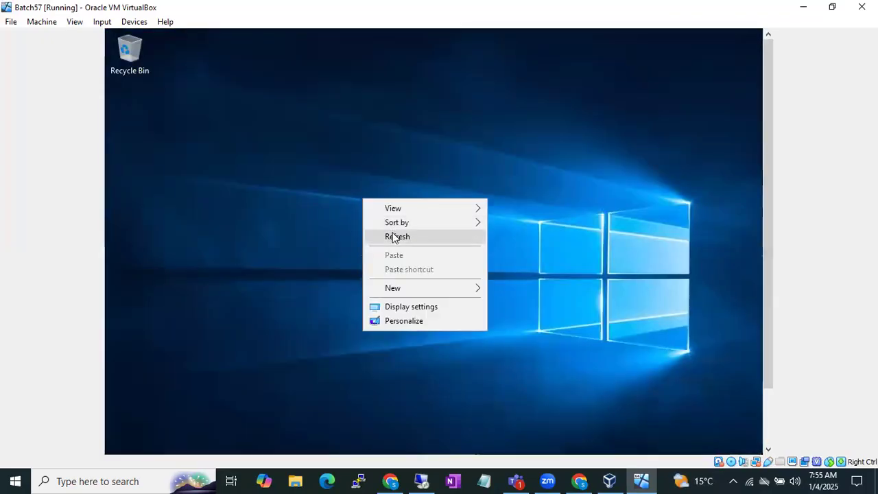
left_click(395, 238)
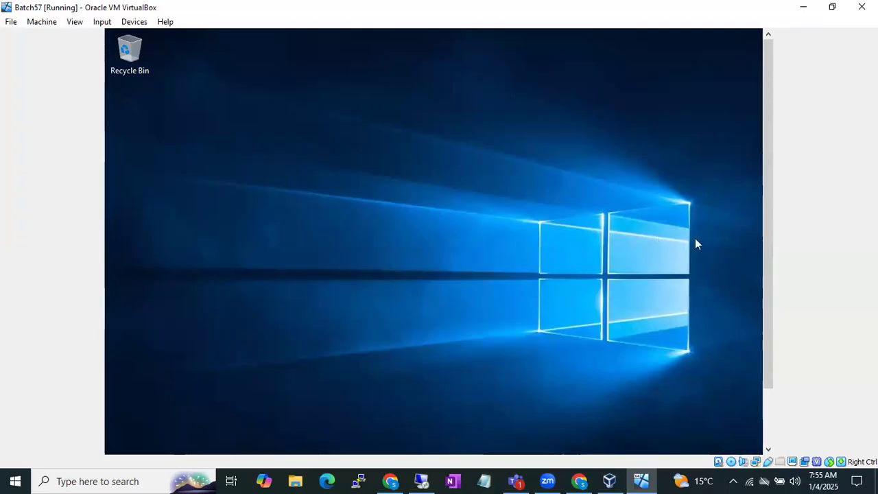
Open the properties of This PC on the Batch57 server and bring up its remote settings.
left_click_drag(771, 231, 769, 298)
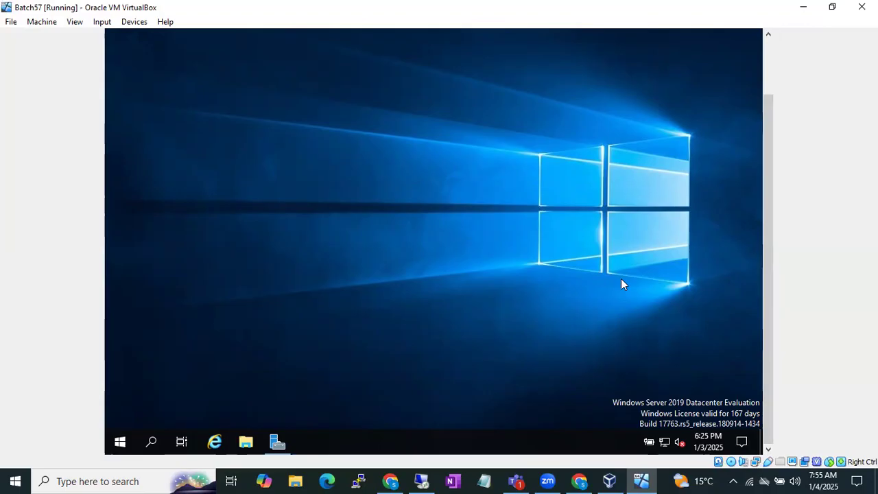
key("super+r")
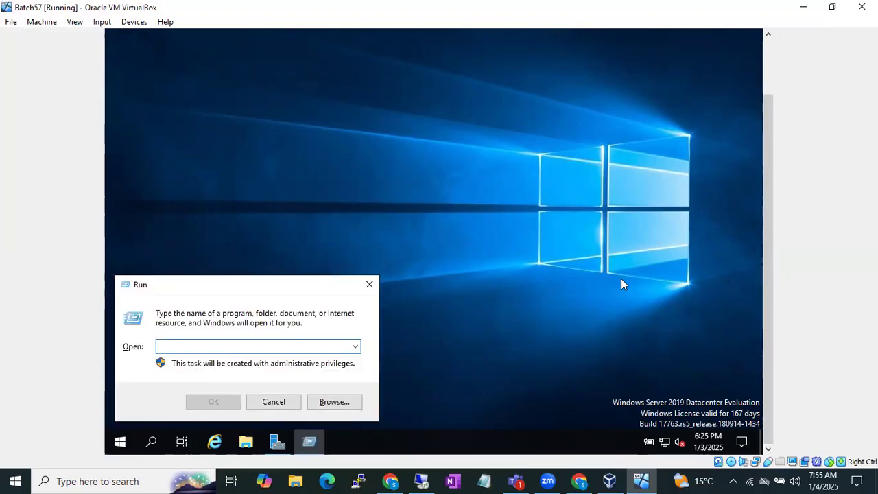
left_click(272, 401)
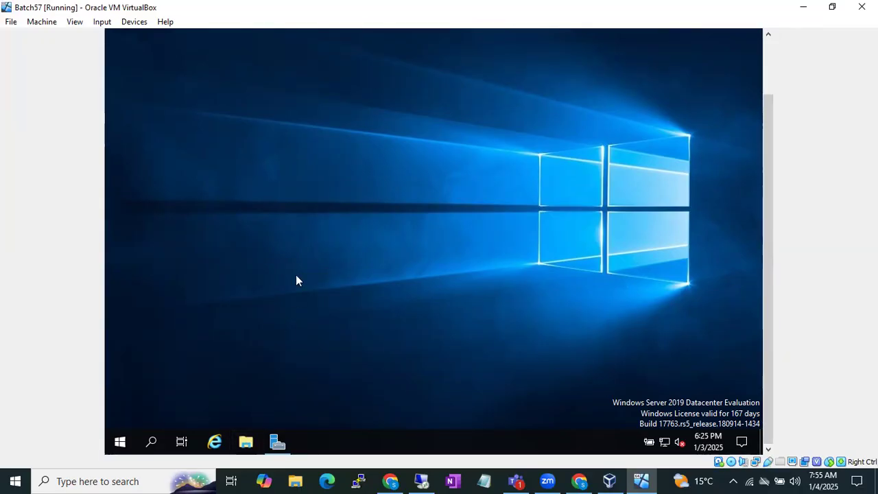
key("super+e")
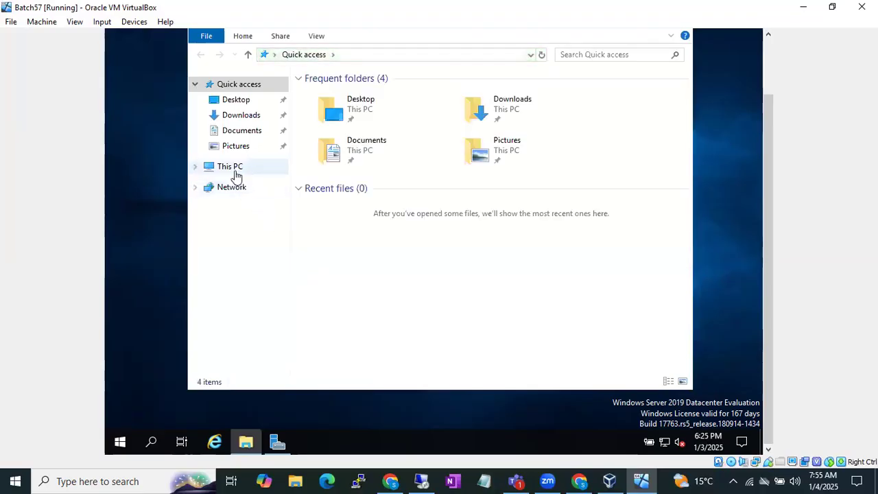
right_click(235, 169)
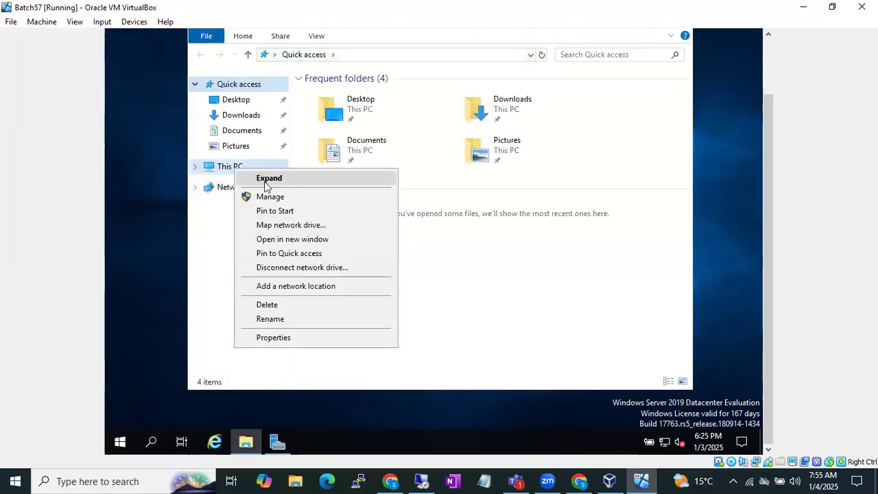
left_click(288, 339)
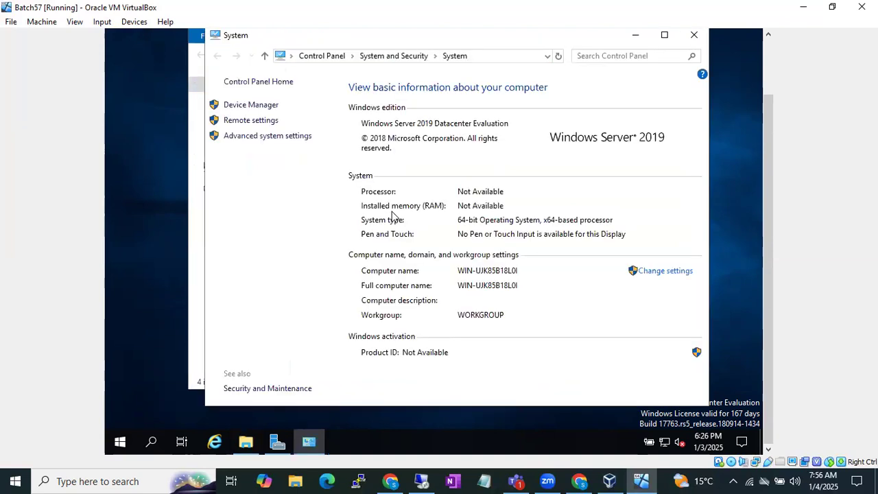
left_click(254, 122)
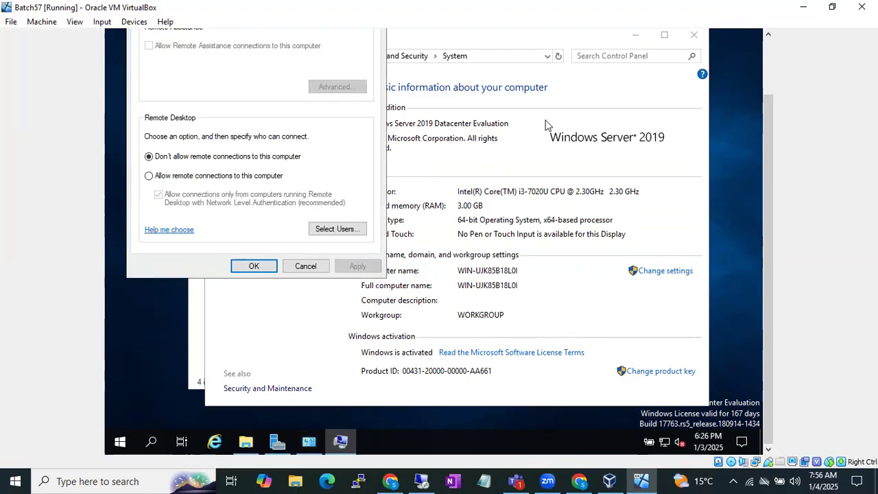
Allow remote connections to this computer, accept the firewall exception, apply the setting and clear the open windows from the desktop.
left_click_drag(769, 129, 769, 76)
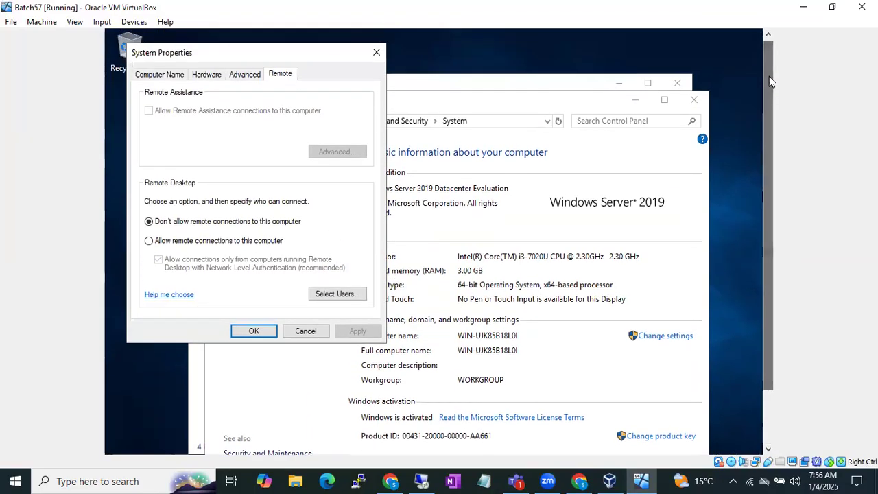
left_click(177, 241)
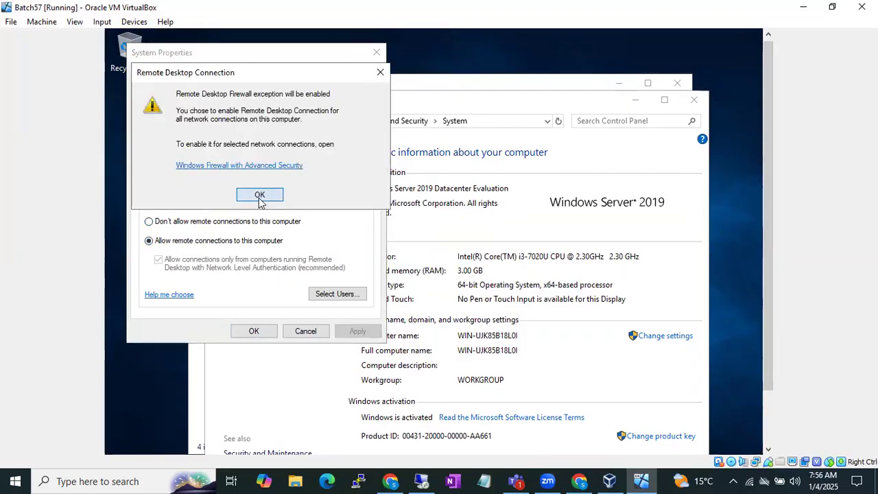
left_click(259, 195)
left_click(353, 332)
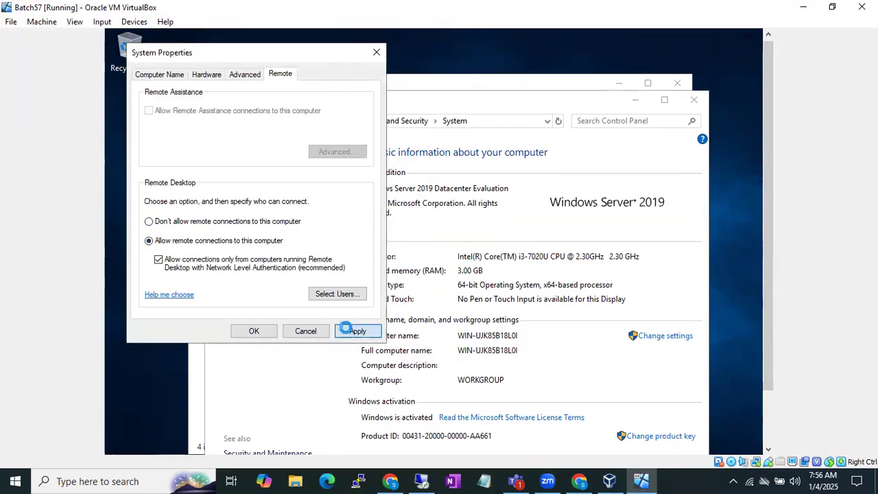
left_click(257, 333)
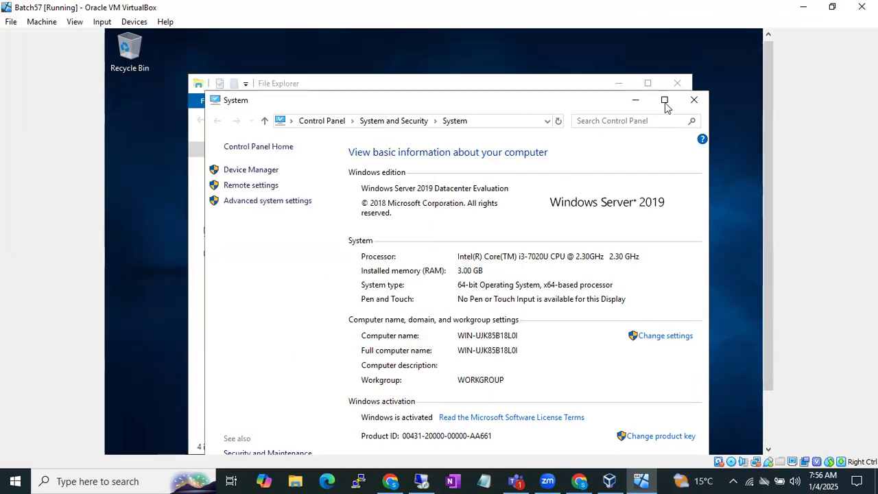
left_click(694, 103)
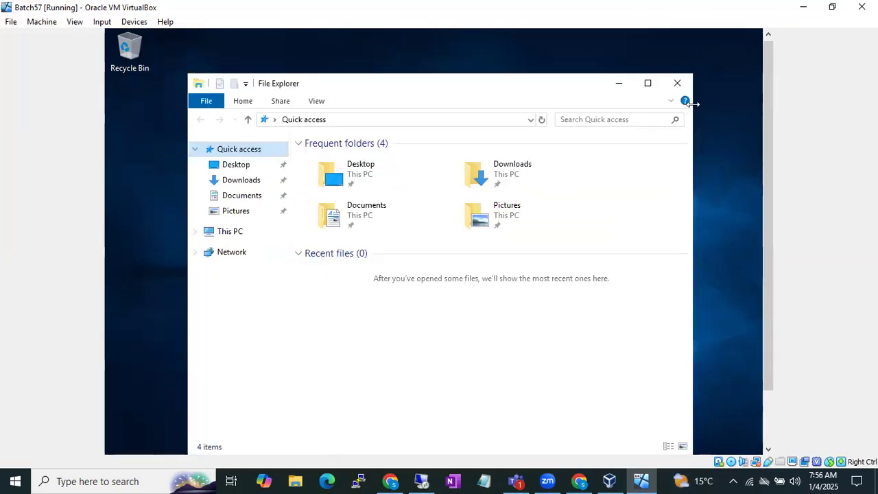
left_click(622, 90)
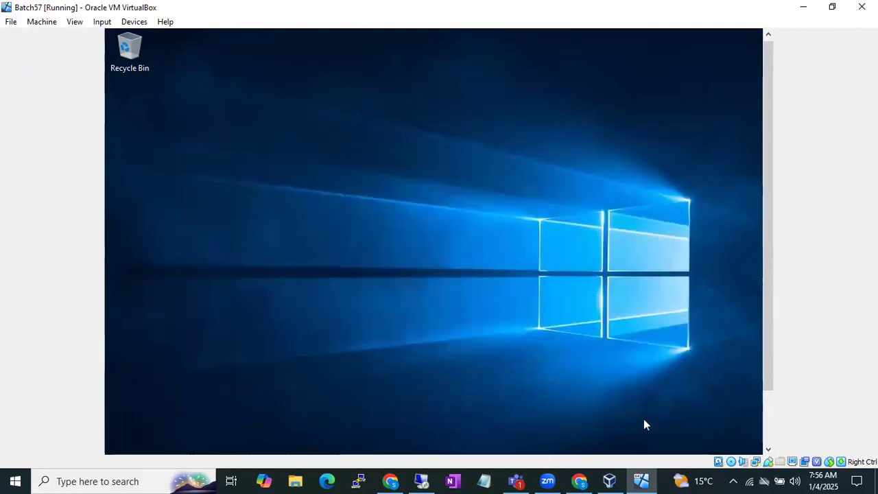
Open the Batch57 machine's network settings in VirtualBox Manager and attach Adapter 1 to Bridged Adapter.
left_click(609, 480)
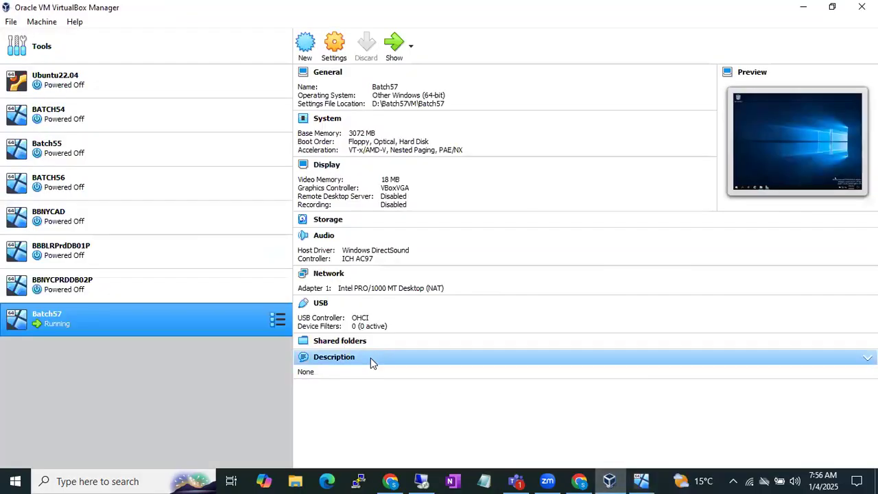
right_click(189, 325)
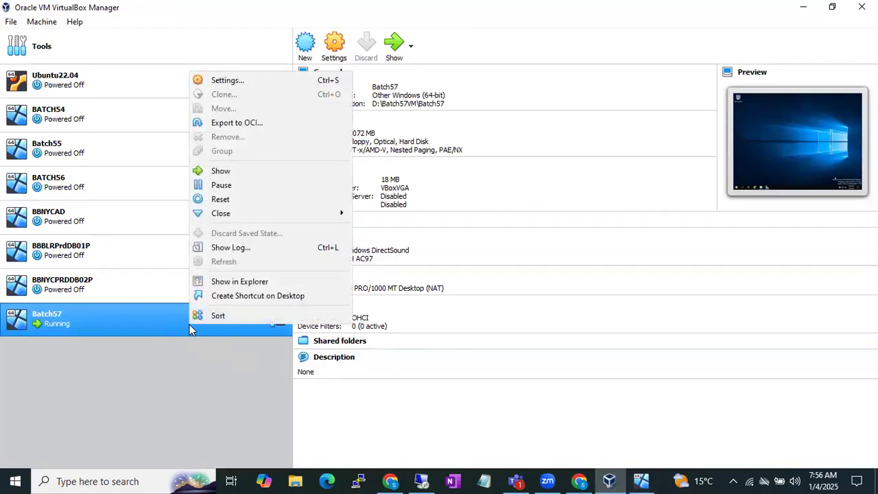
left_click(243, 88)
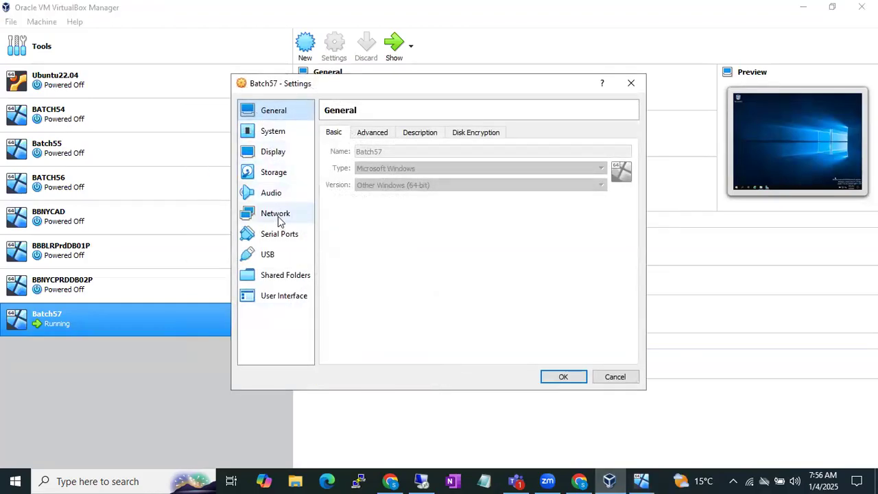
left_click(276, 215)
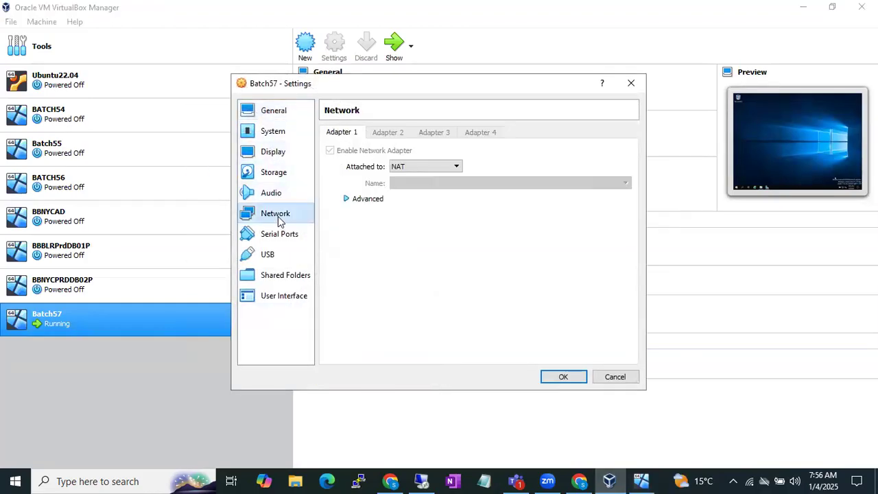
left_click(401, 170)
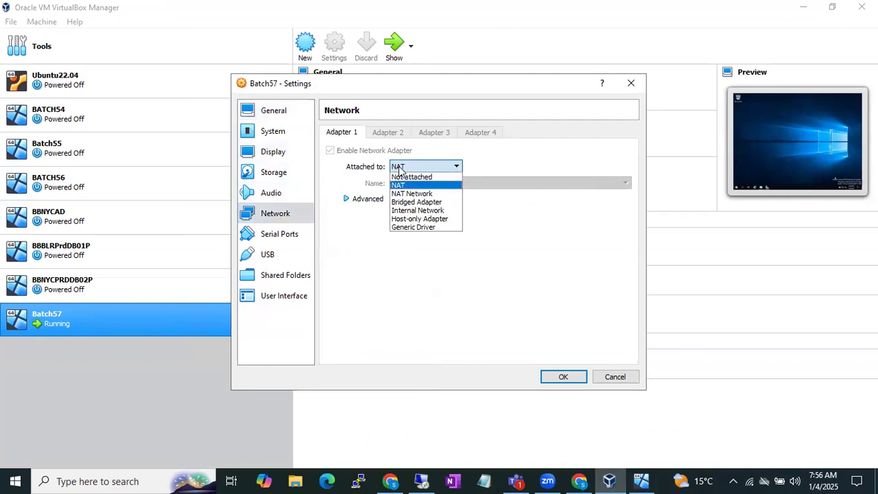
left_click(412, 203)
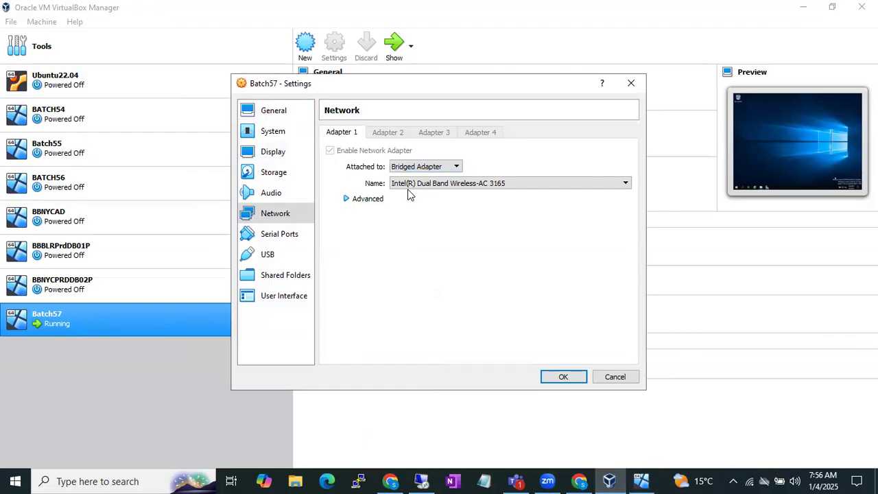
Choose Intel(R) Dual Band Wireless-AC 3165 as the host network card for the bridged adapter.
left_click(419, 185)
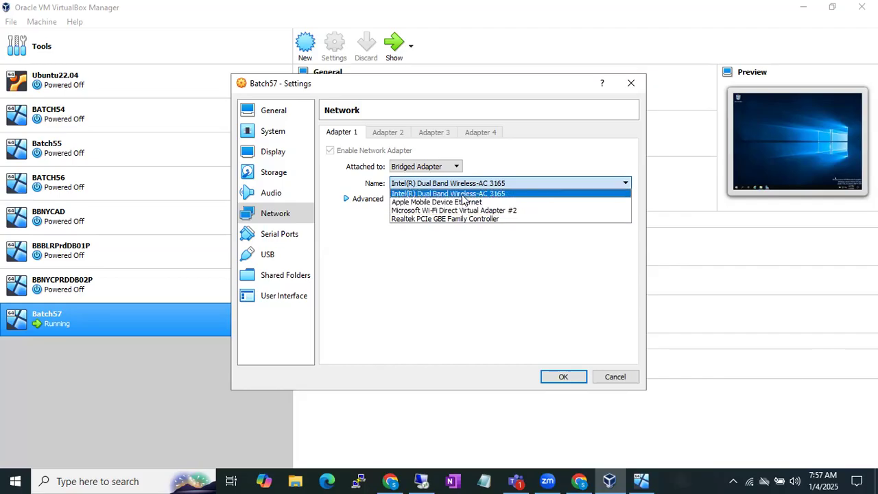
left_click(463, 196)
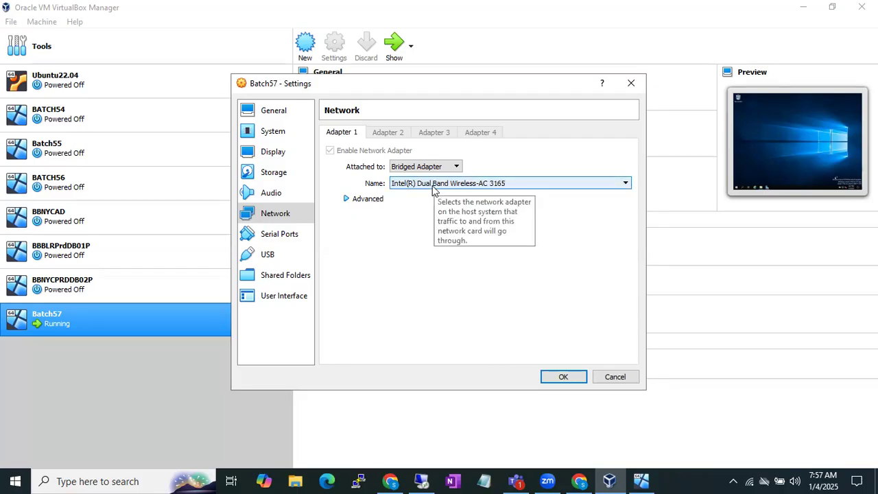
left_click(434, 186)
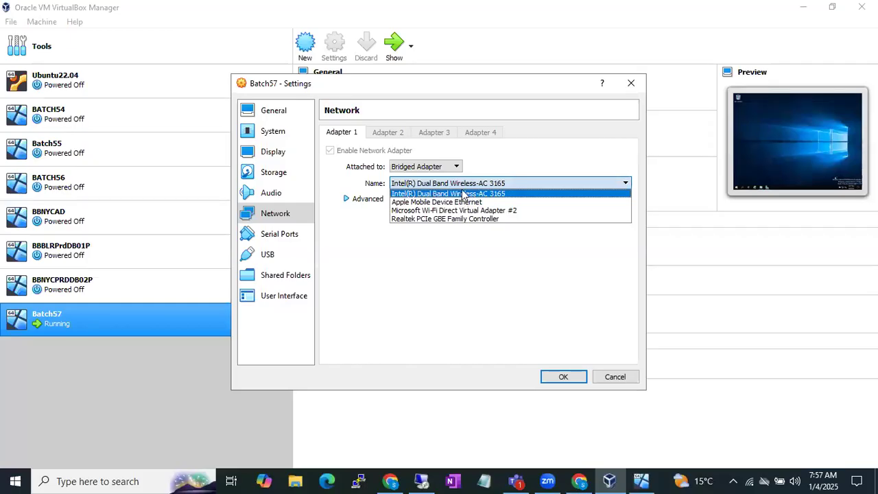
left_click(462, 184)
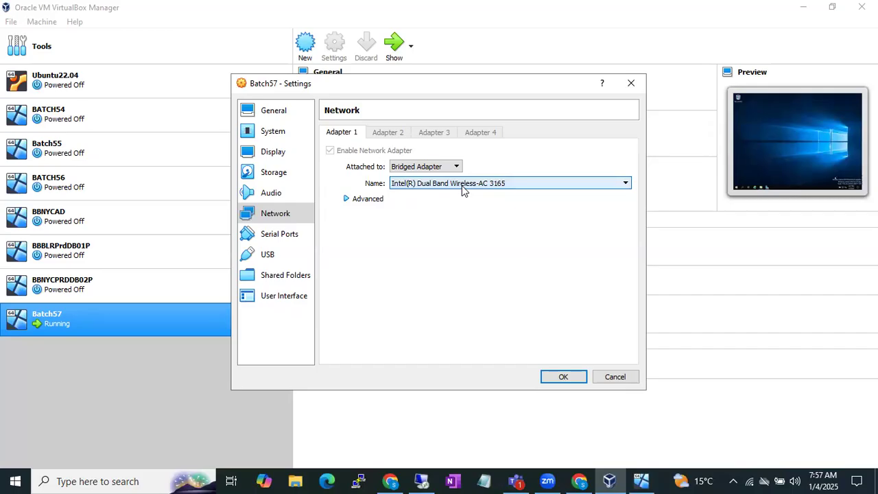
Set Adapter 1's promiscuous mode to Allow All in the advanced options and save the Batch57 settings.
left_click(350, 198)
left_click(424, 234)
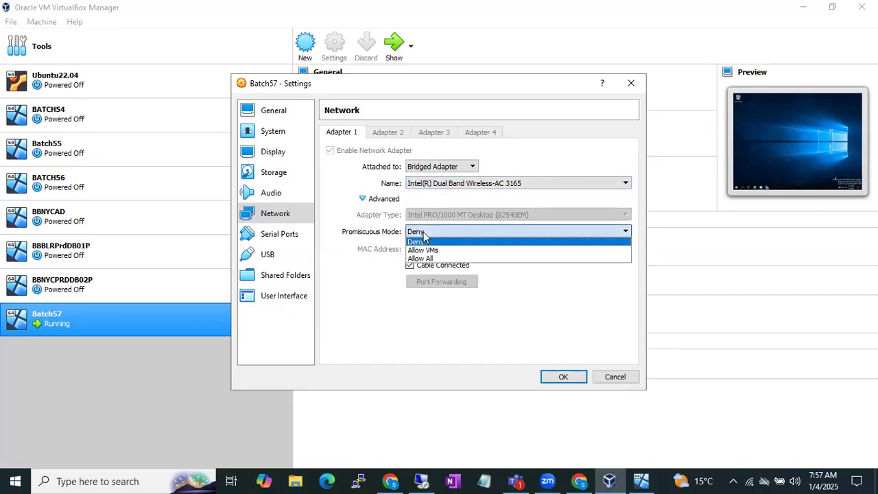
left_click(429, 256)
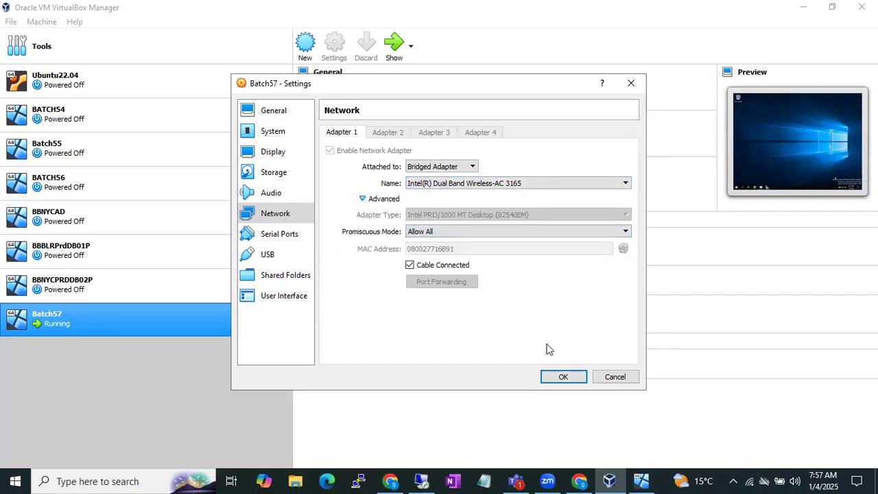
left_click(562, 378)
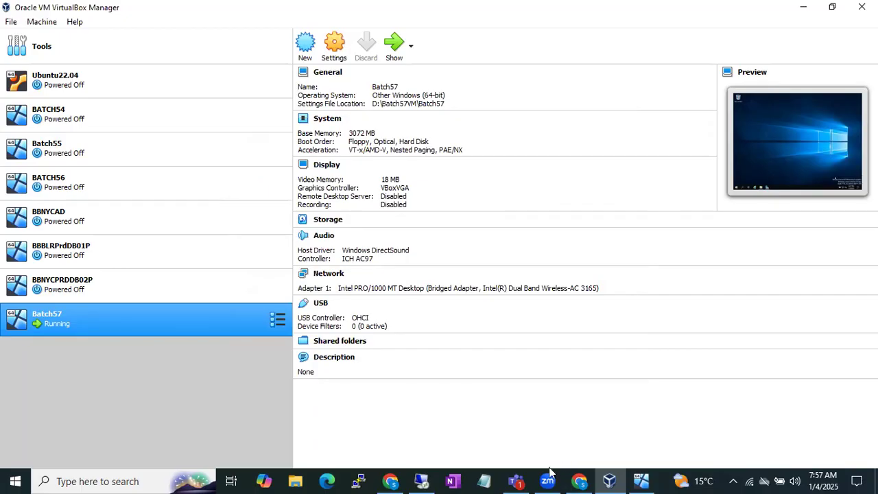
Switch to the Batch57 server and allow it to be discoverable by other devices on Network 2.
left_click(419, 479)
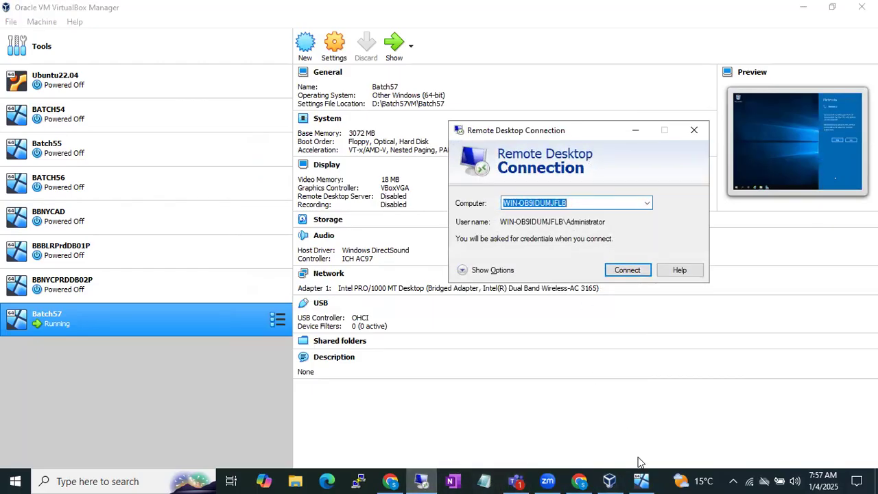
left_click(642, 480)
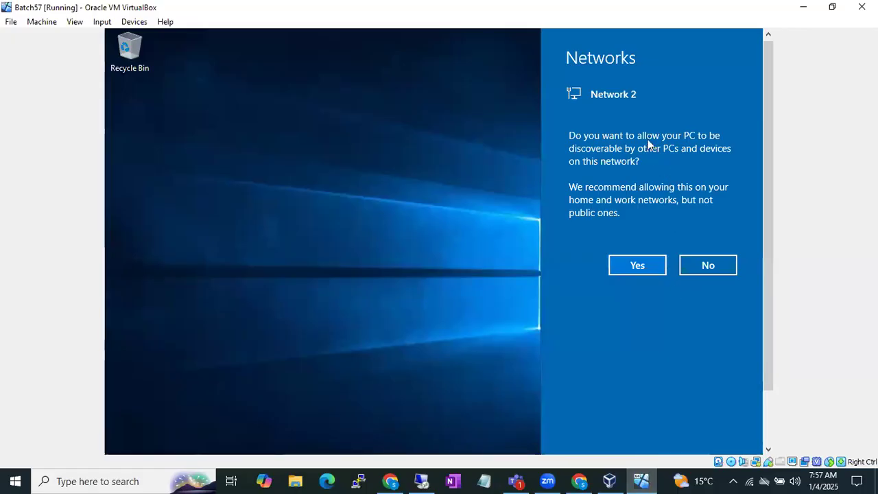
left_click(637, 273)
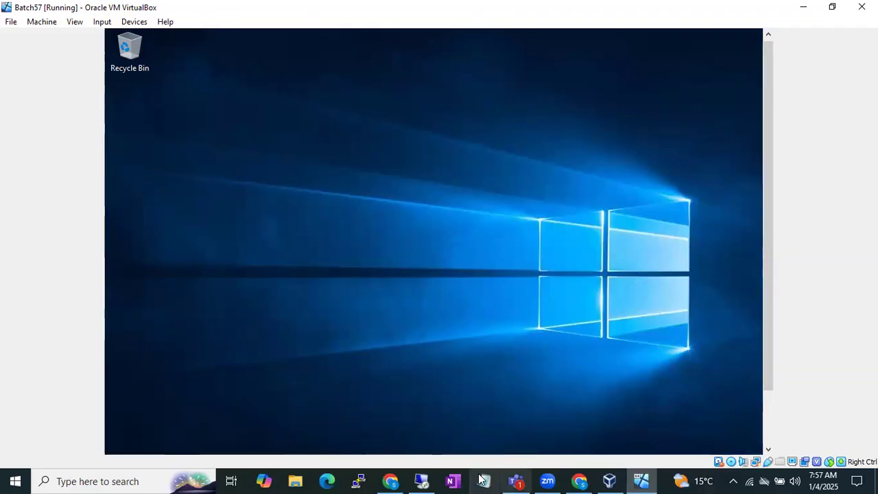
Show the Remote Desktop Connection window and review the BATCH56 machine's details in VirtualBox Manager.
left_click(421, 481)
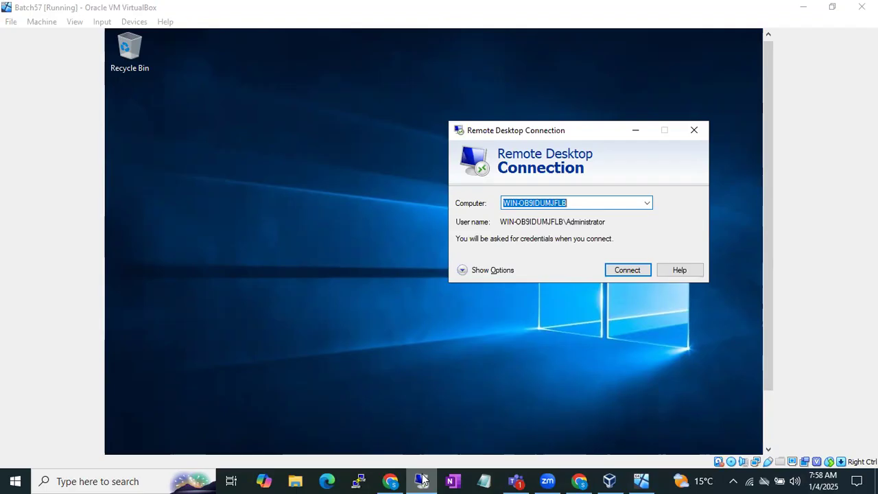
left_click(422, 480)
left_click(422, 481)
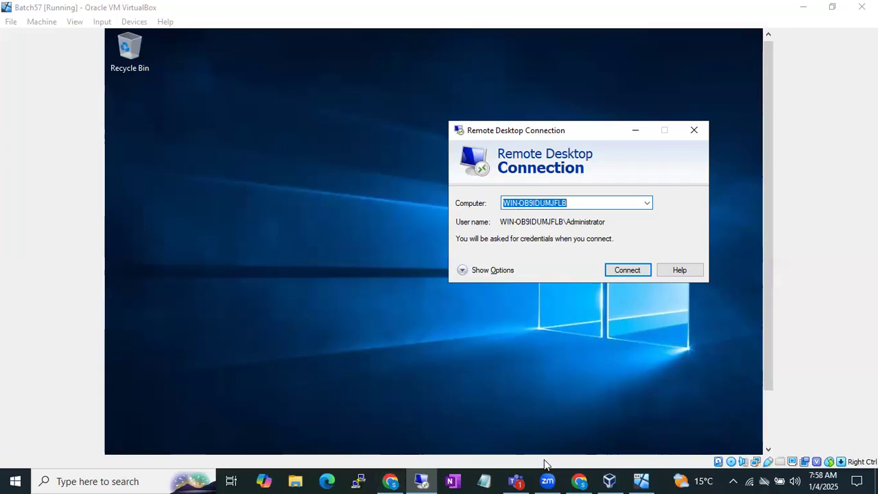
left_click(612, 479)
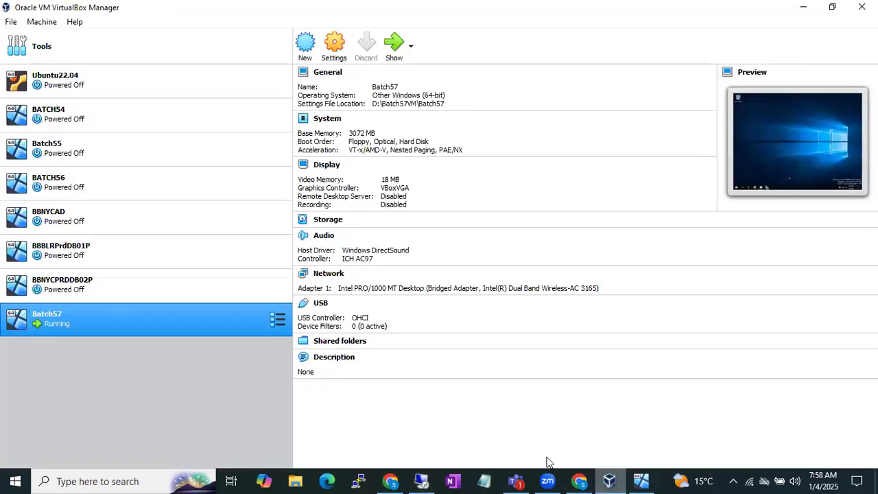
left_click(78, 183)
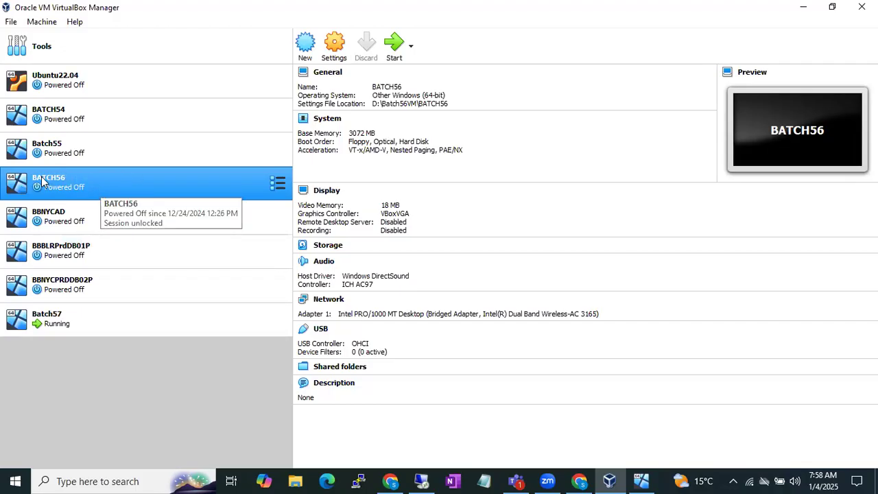
left_click(422, 481)
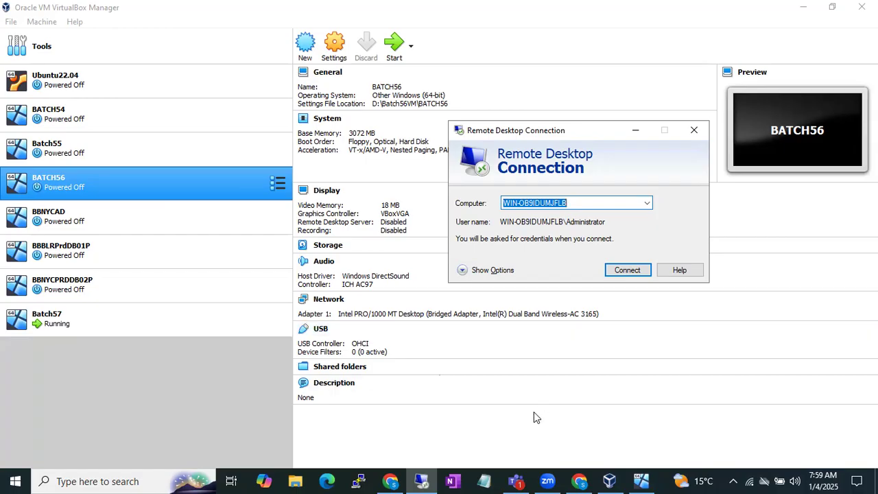
left_click(422, 481)
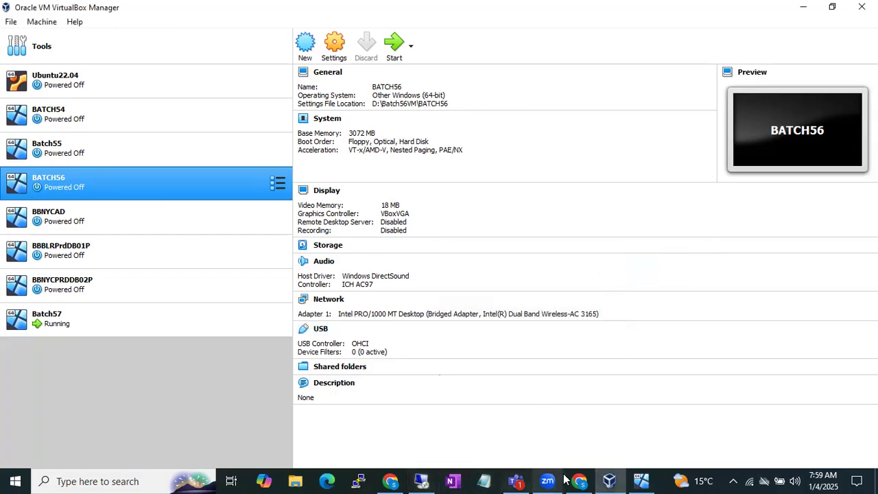
Return to the Batch57 server's desktop and open its Run dialog.
left_click(641, 481)
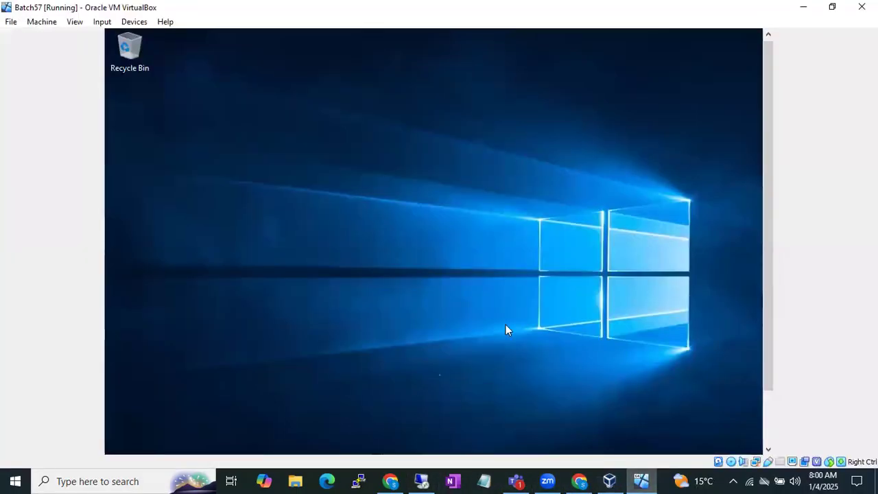
left_click_drag(769, 218, 760, 298)
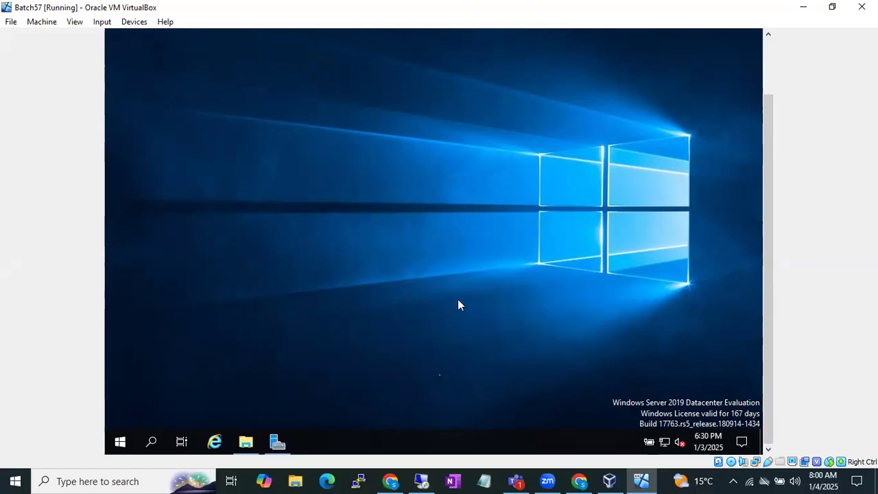
key("super+r")
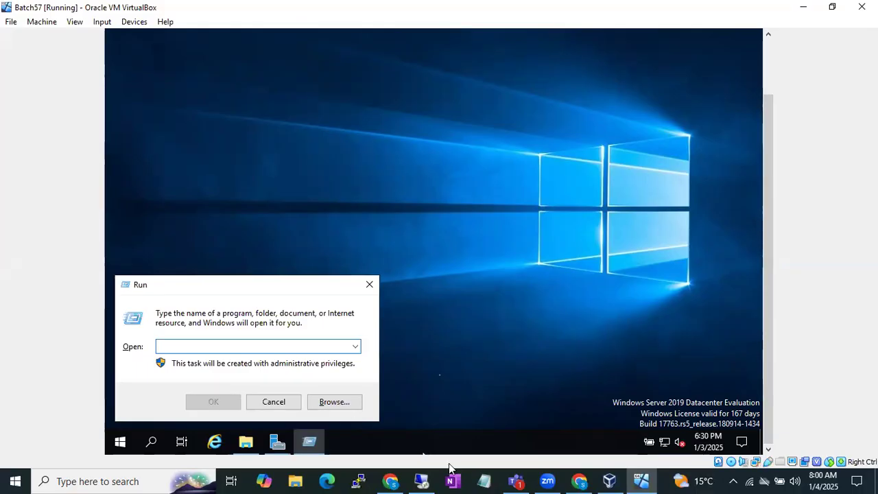
Switch to the B57 Diagrams drawing and examine the Infosys Windows server and the office laptop labelled mstsc.
left_click(578, 480)
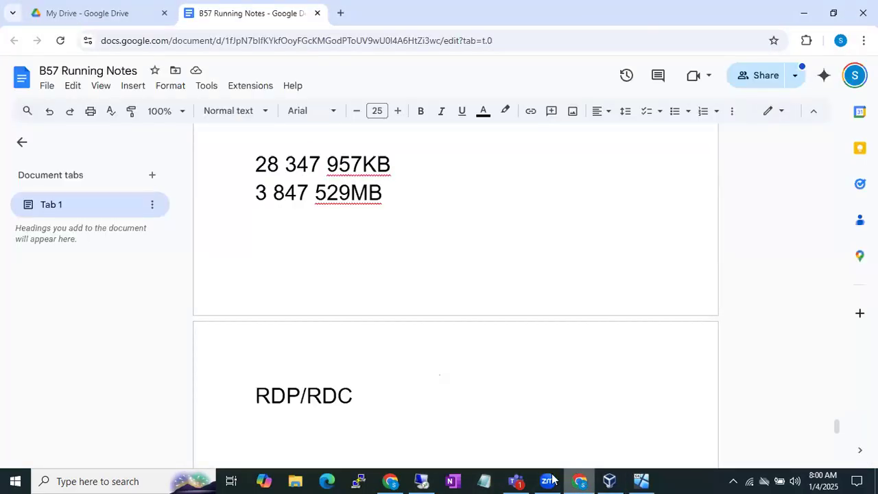
left_click(390, 481)
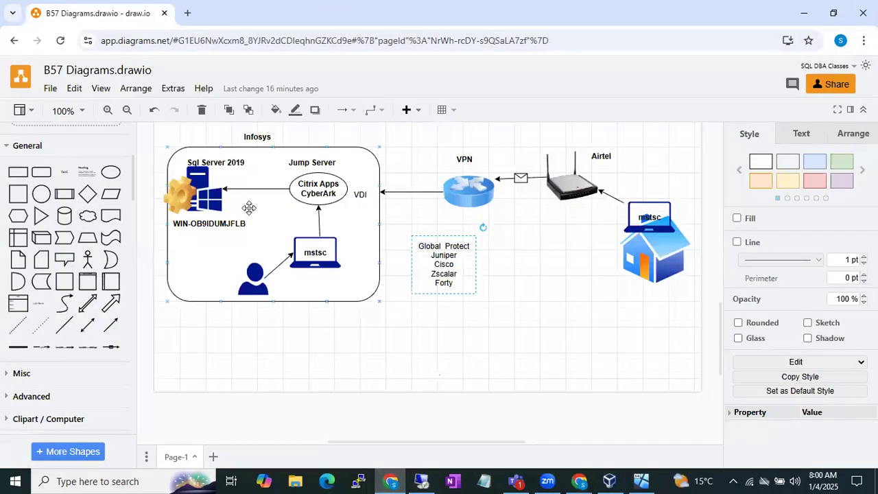
left_click(212, 196)
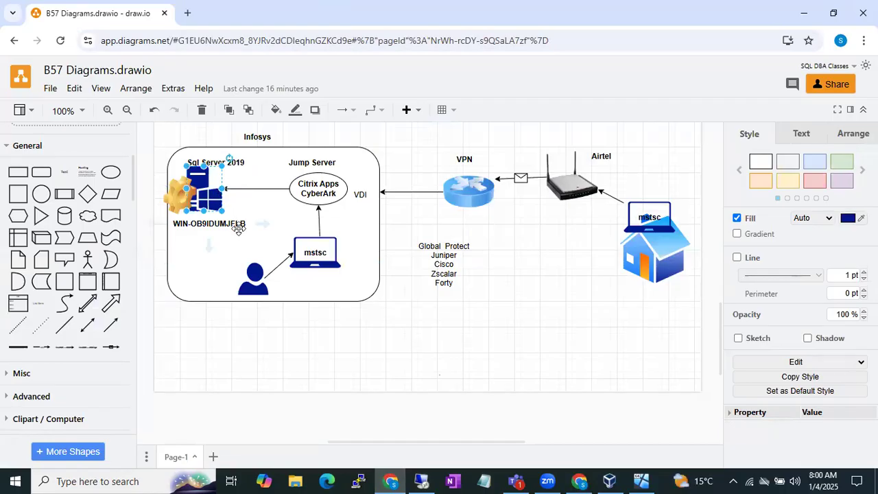
left_click(324, 240)
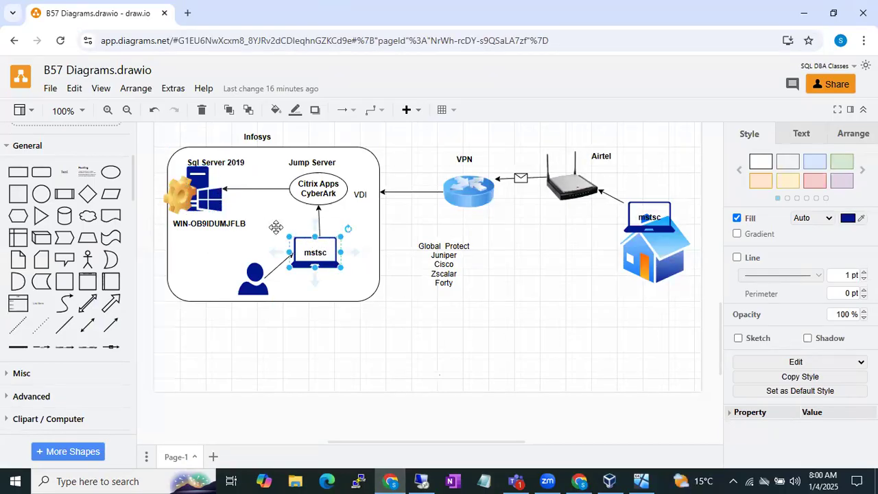
left_click(220, 198)
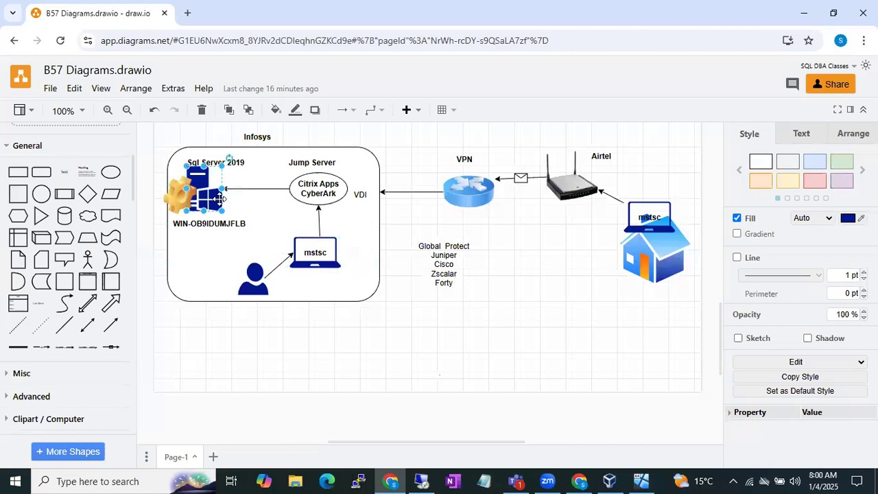
left_click(316, 252)
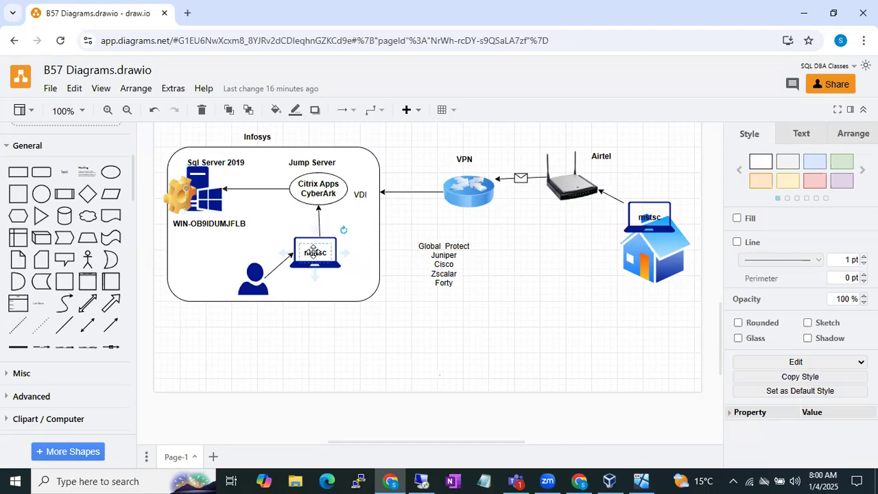
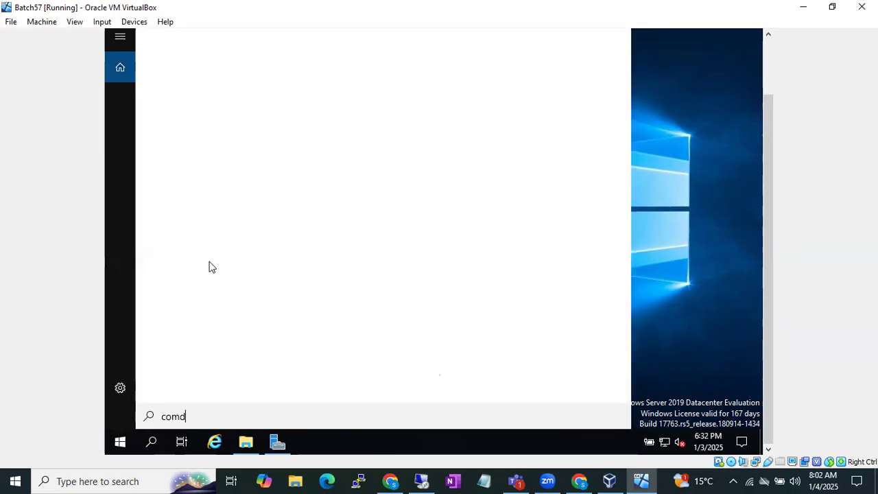
Correct the server's search text to cmd and open a Command Prompt, keeping its whole window in view.
key("BackSpace")
key("BackSpace")
key("BackSpace")
type("md")
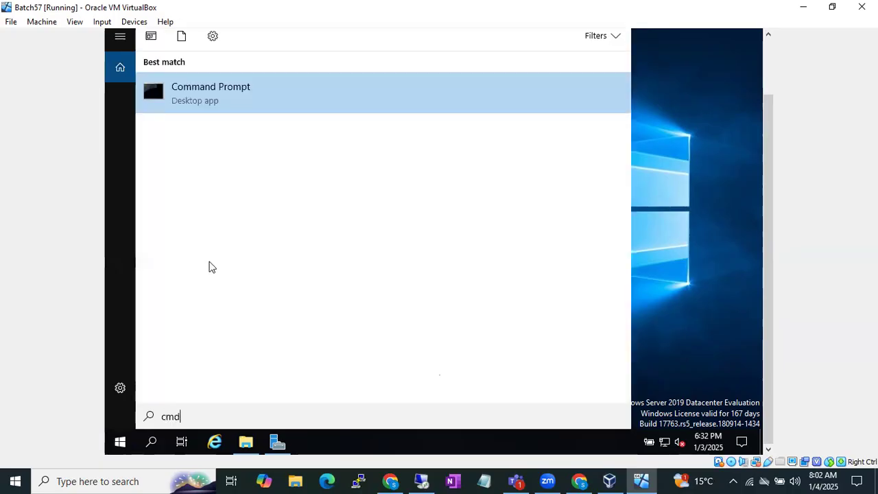
key("Return")
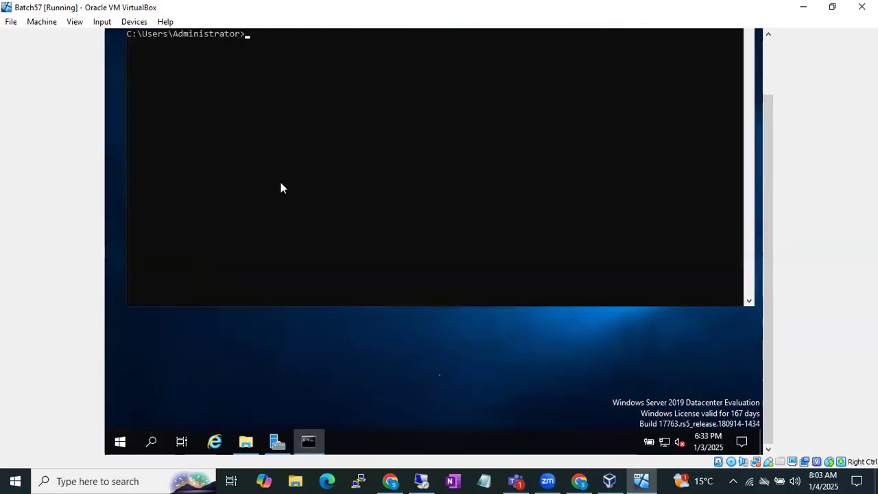
left_click_drag(768, 130, 767, 94)
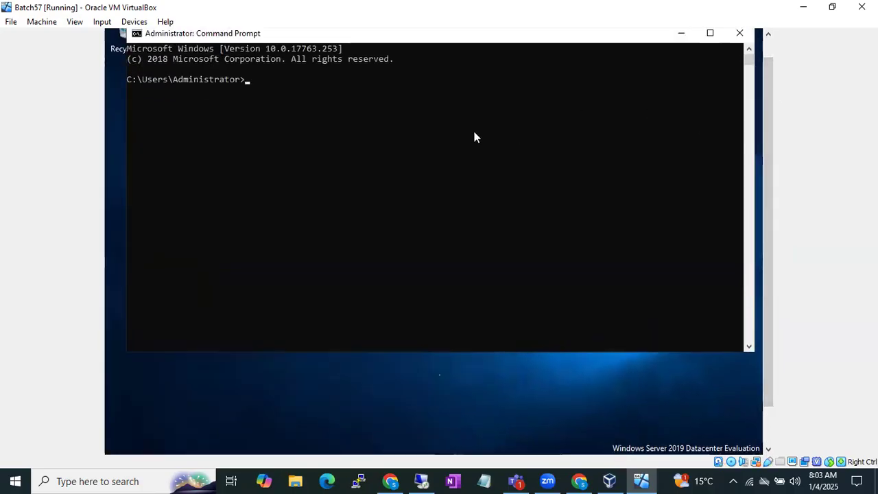
Query the server's computer name with the hostname command and highlight the returned name.
type("hostname")
key("Return")
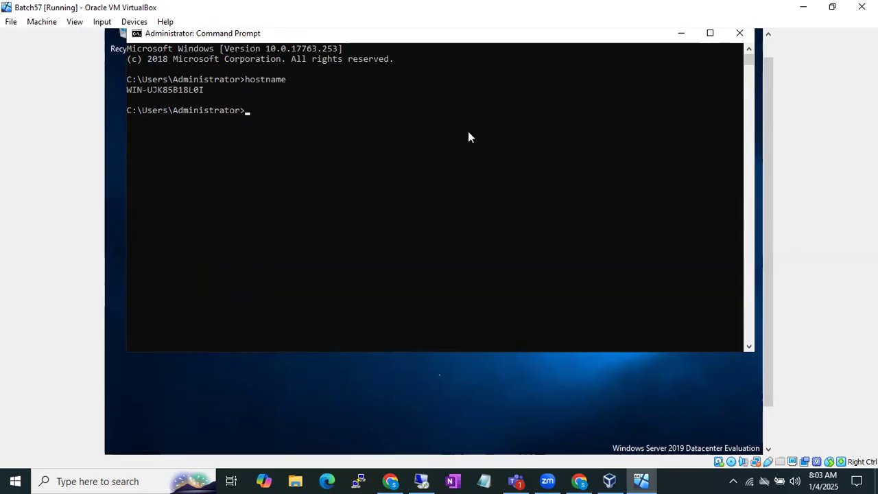
left_click_drag(127, 89, 208, 95)
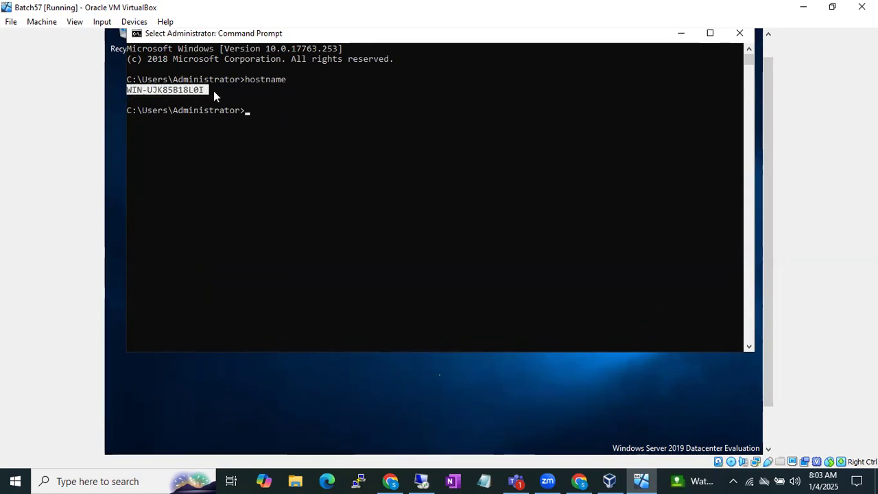
left_click(261, 100)
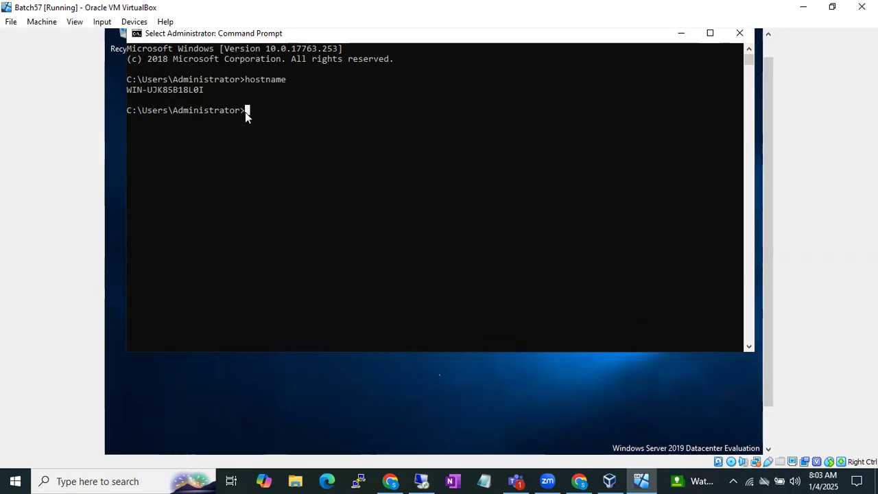
Run ipconfig on the server and highlight its IPv4 address and host name as the two connection identifiers.
key("Escape")
type("ipconfig")
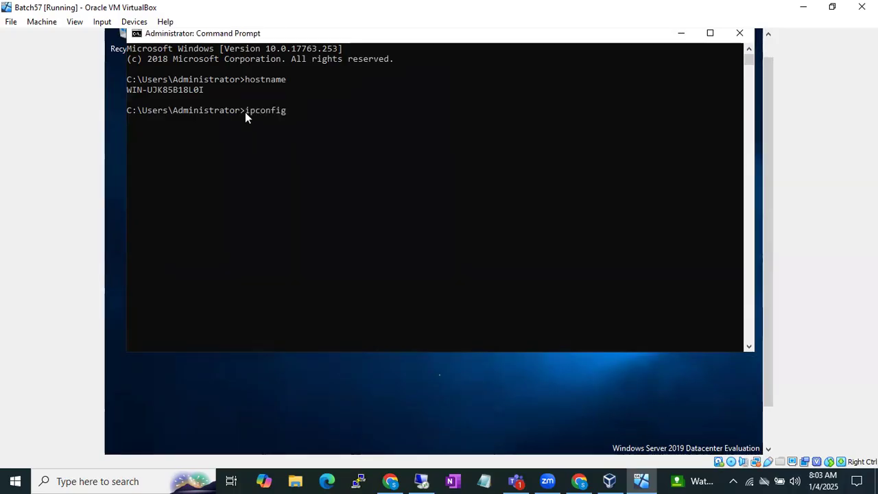
key("Return")
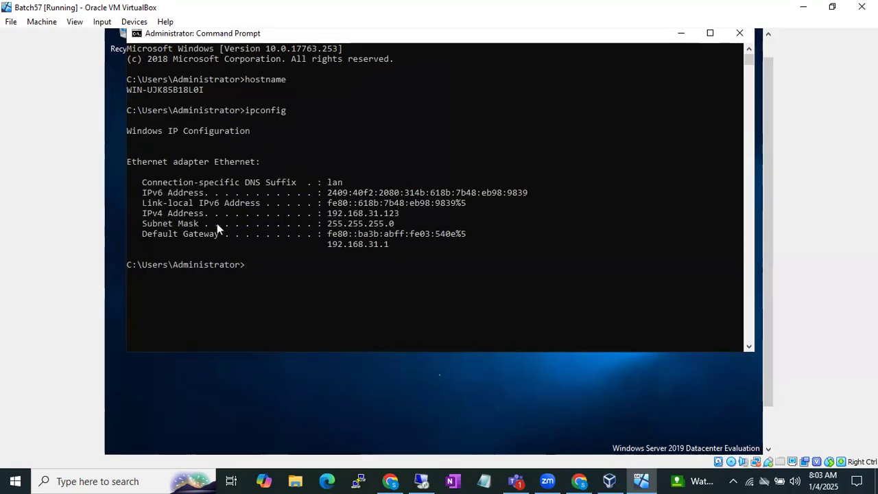
left_click_drag(143, 213, 400, 214)
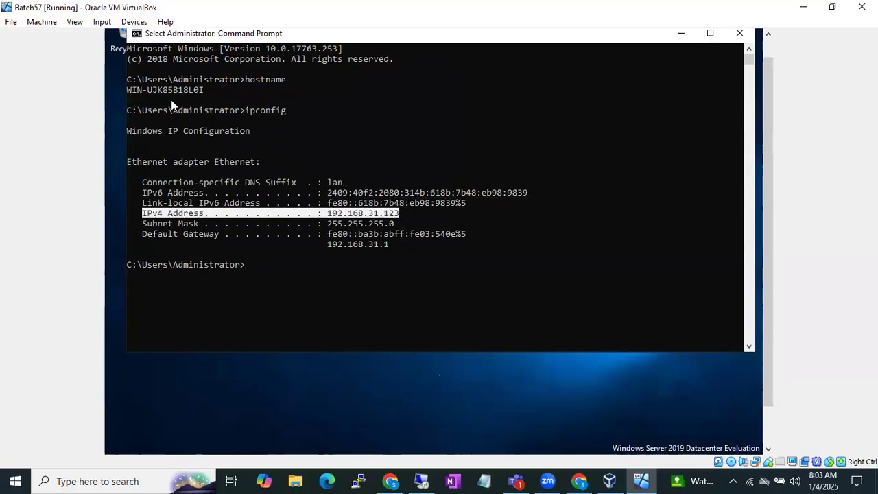
left_click_drag(128, 85, 208, 92)
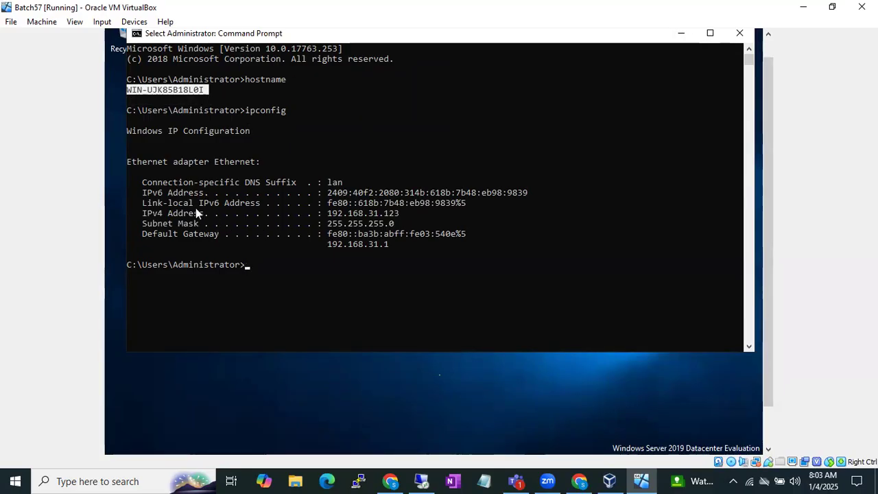
left_click_drag(141, 210, 396, 213)
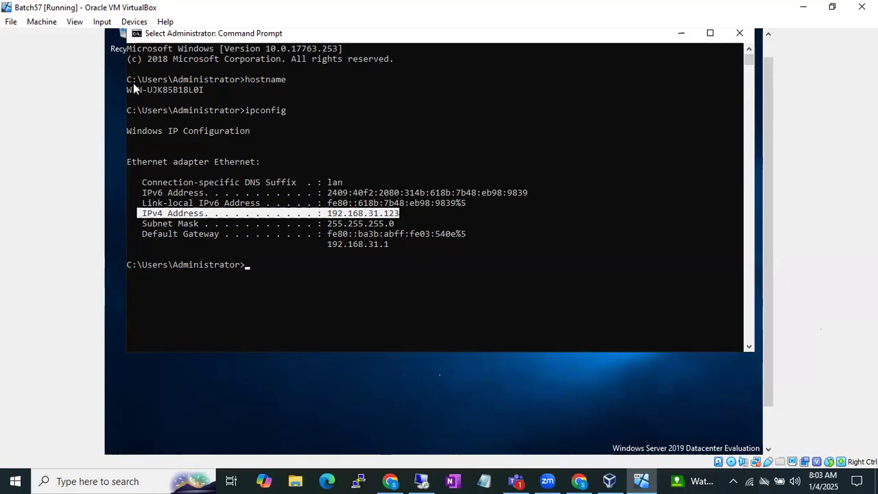
left_click_drag(129, 90, 204, 89)
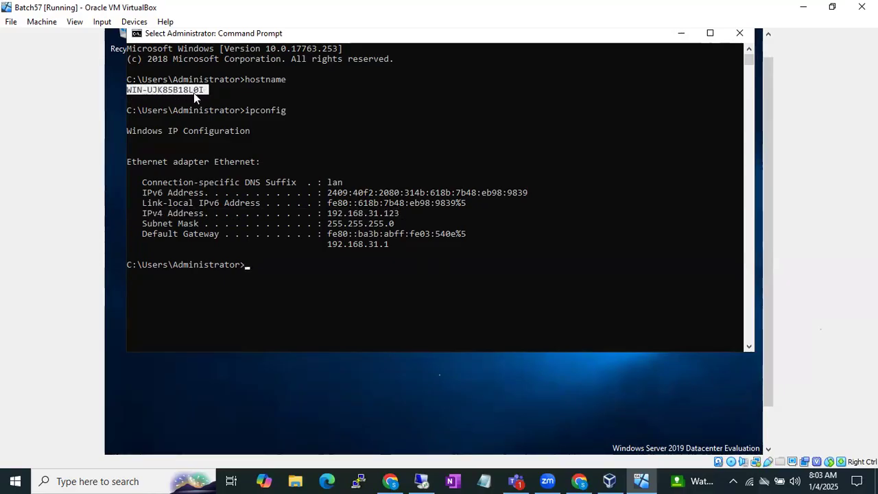
Switch to Remote Desktop Connection on the host machine and start a connection to computer WIN-UJK85B18L0I.
left_click(421, 481)
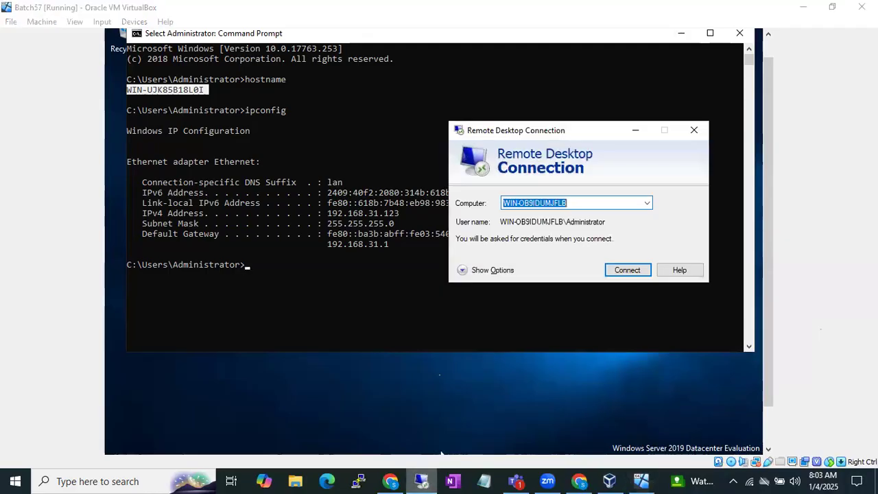
type("WIN")
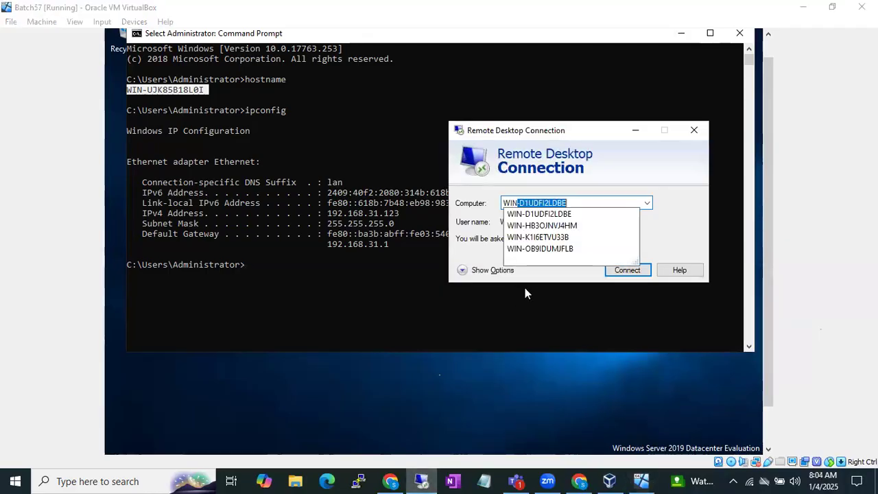
type("-UJK")
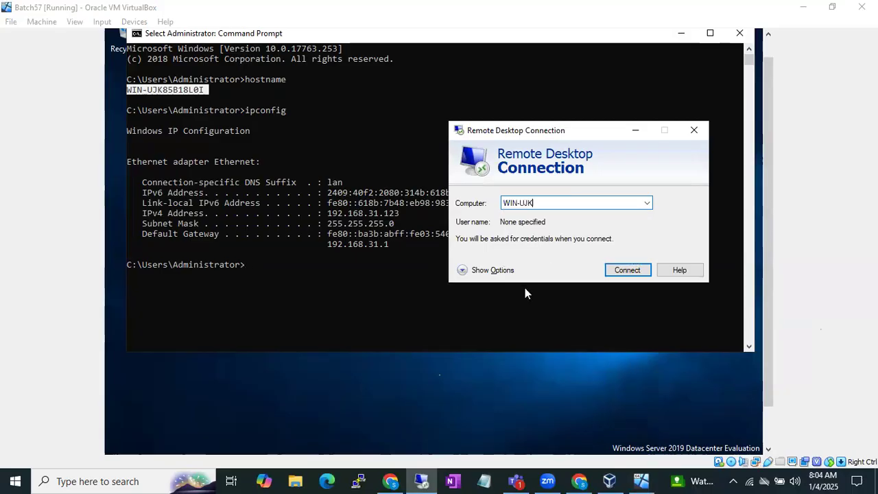
type("85B18")
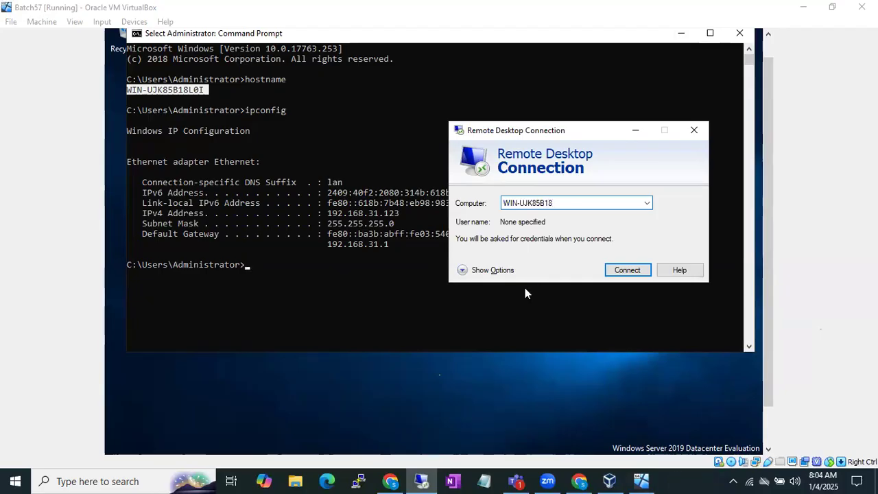
type("L0I")
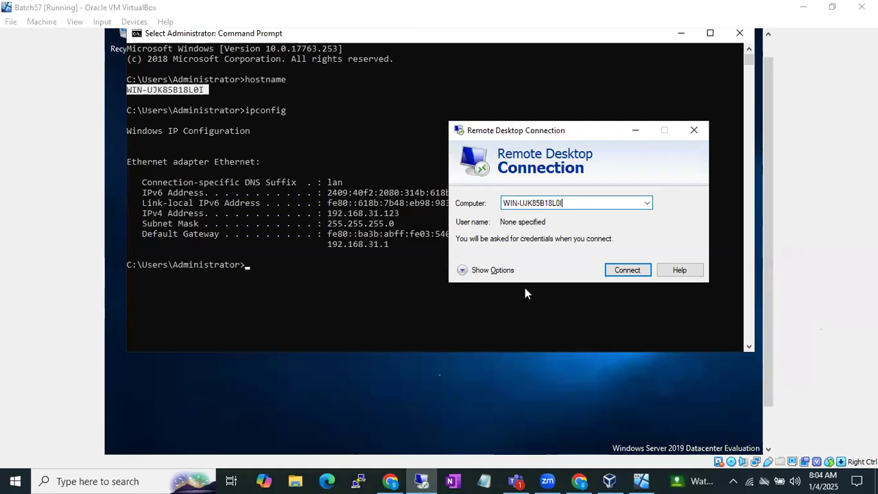
left_click(627, 270)
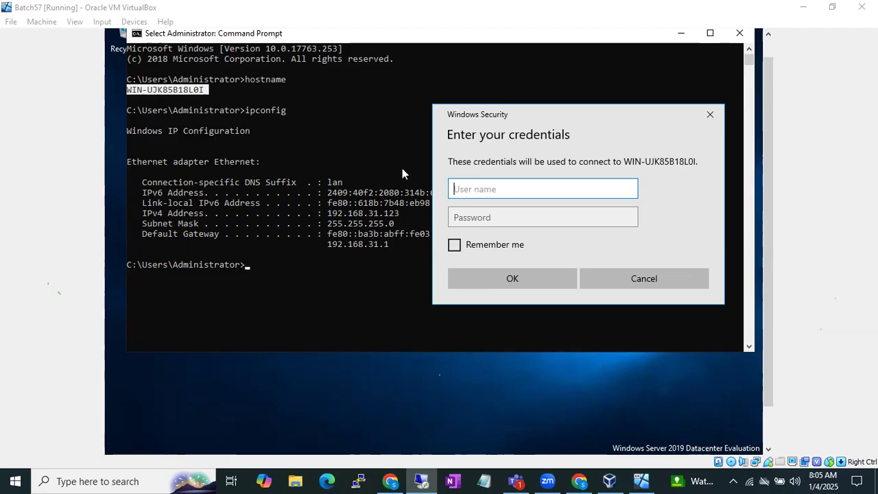
Enter Administrator as the user name in the connection credentials and highlight it for the class.
type("Administrator")
key("Tab")
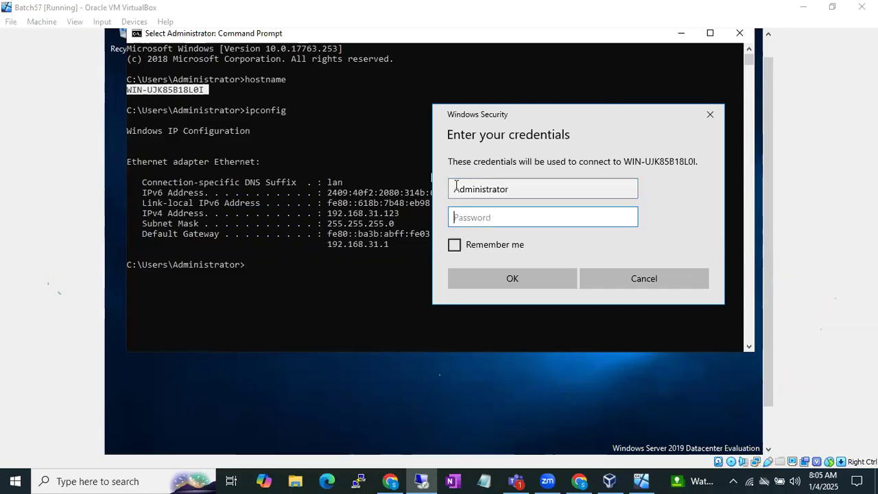
left_click(513, 188)
left_click_drag(514, 188, 460, 188)
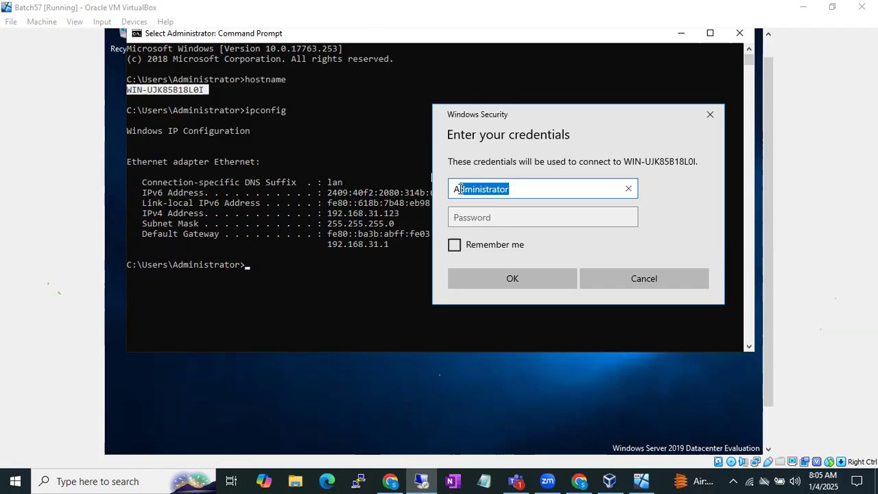
left_click(464, 212)
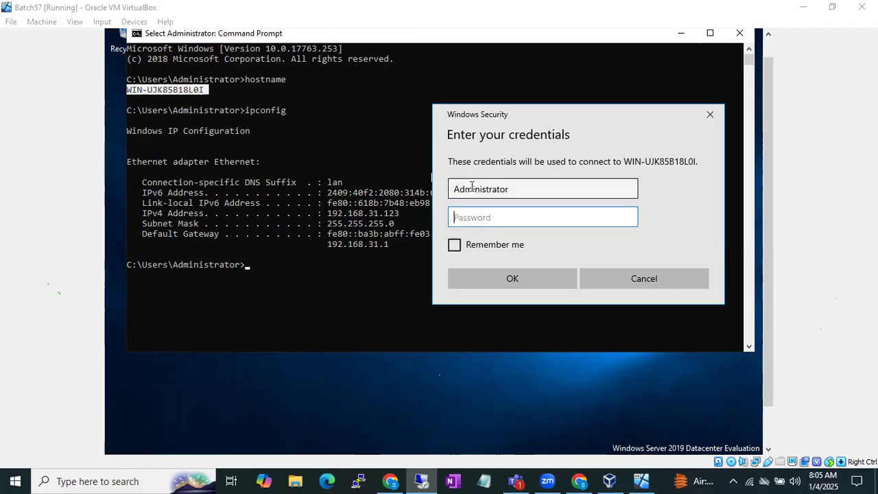
double_click(472, 187)
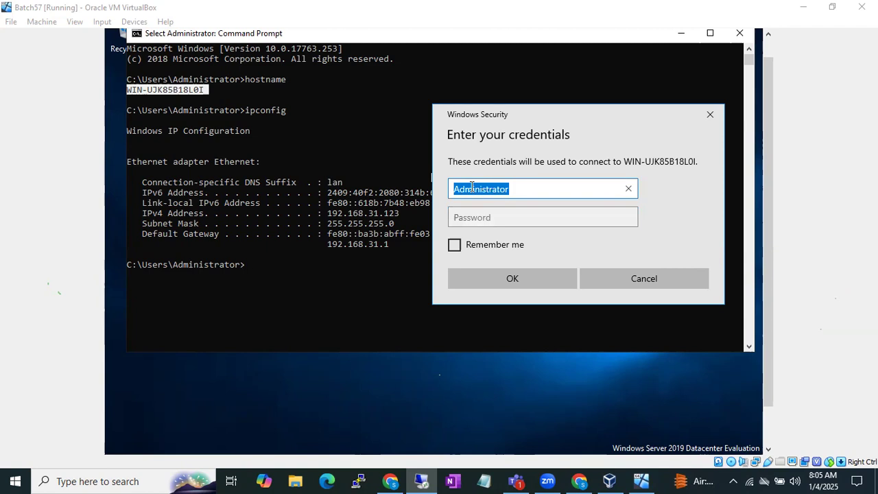
left_click(489, 217)
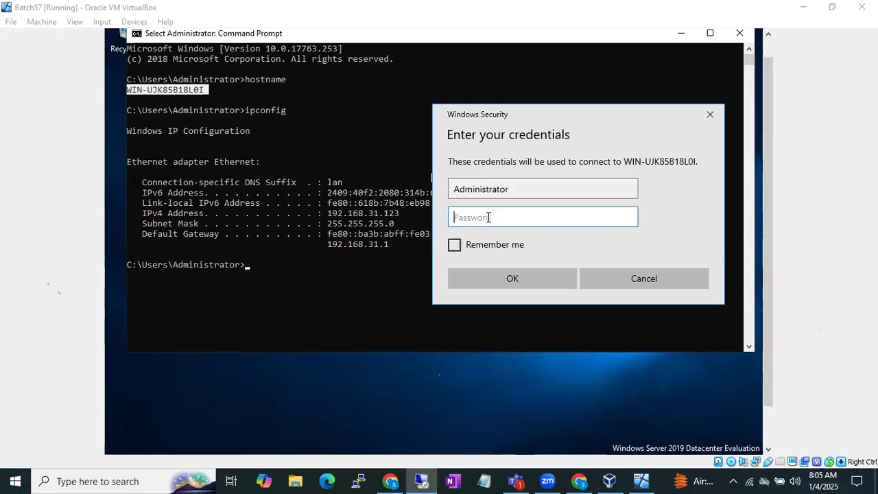
left_click(497, 194)
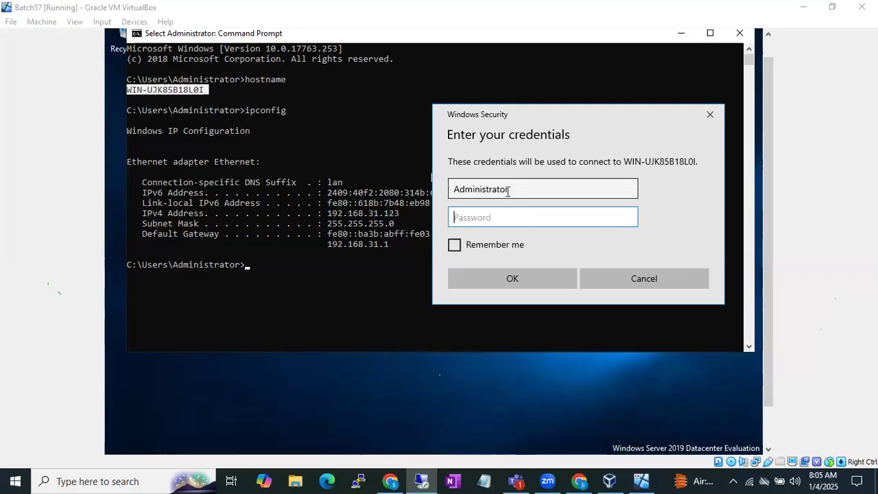
left_click(502, 212)
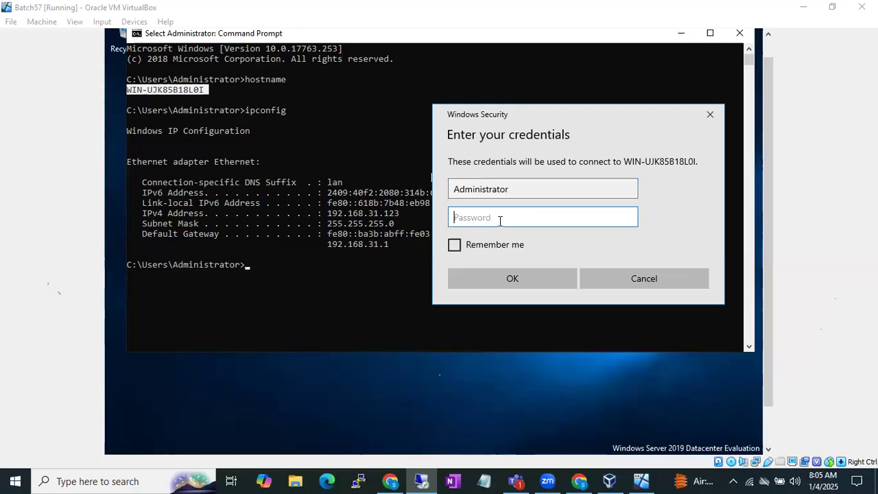
Enter the account password, submit the credentials, and accept connecting despite the untrusted certificate.
type("•••••••")
key("Return")
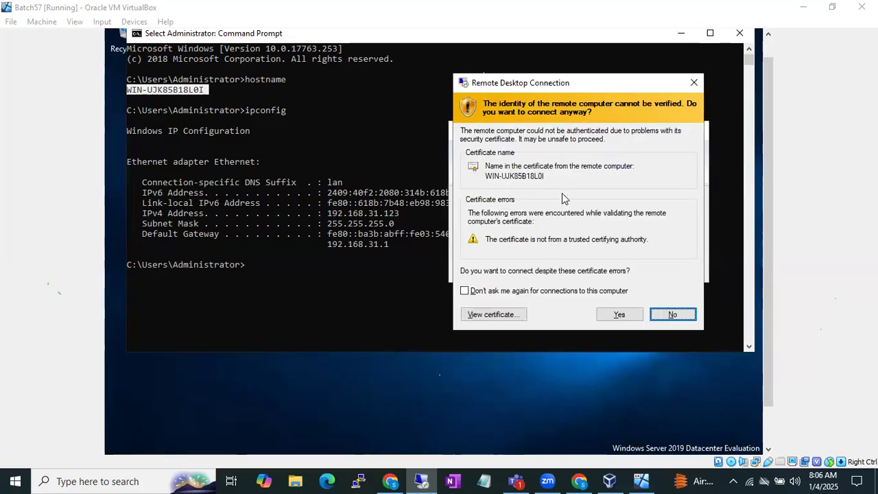
left_click(619, 315)
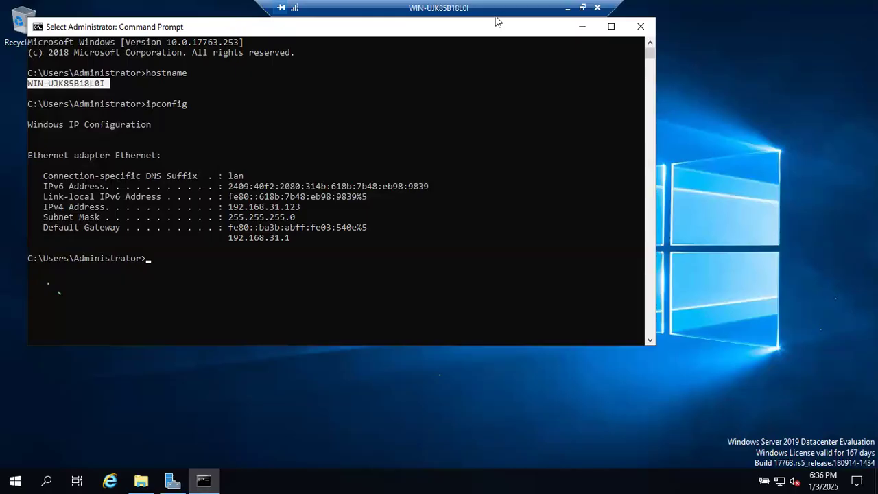
Minimize the remote desktop session and switch to the B57 Diagrams drawing in draw.io.
left_click(567, 8)
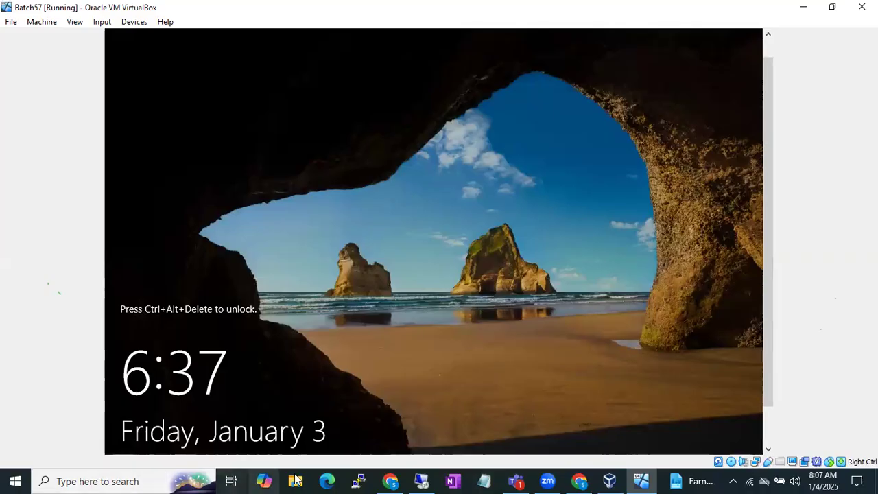
mouse_move(379, 478)
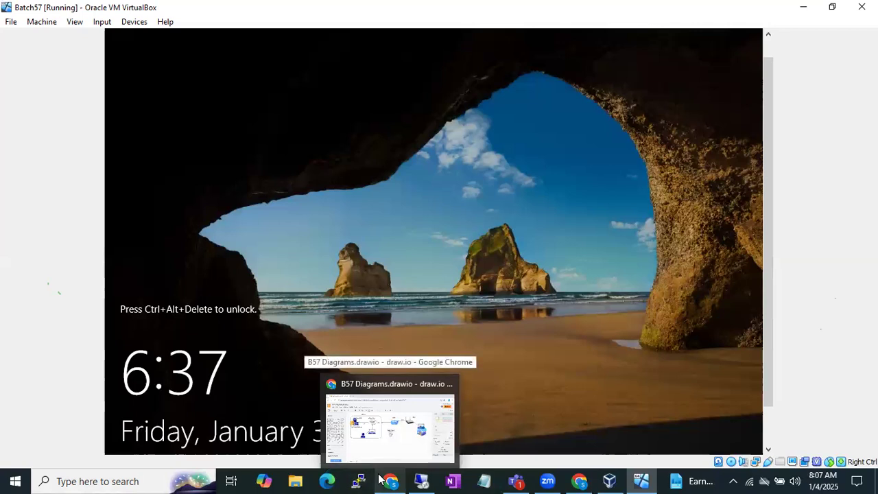
left_click(386, 443)
left_click(396, 479)
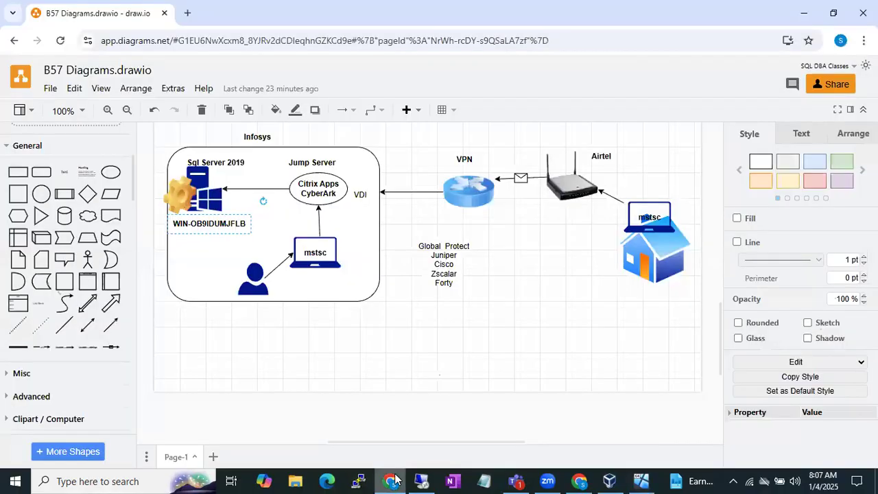